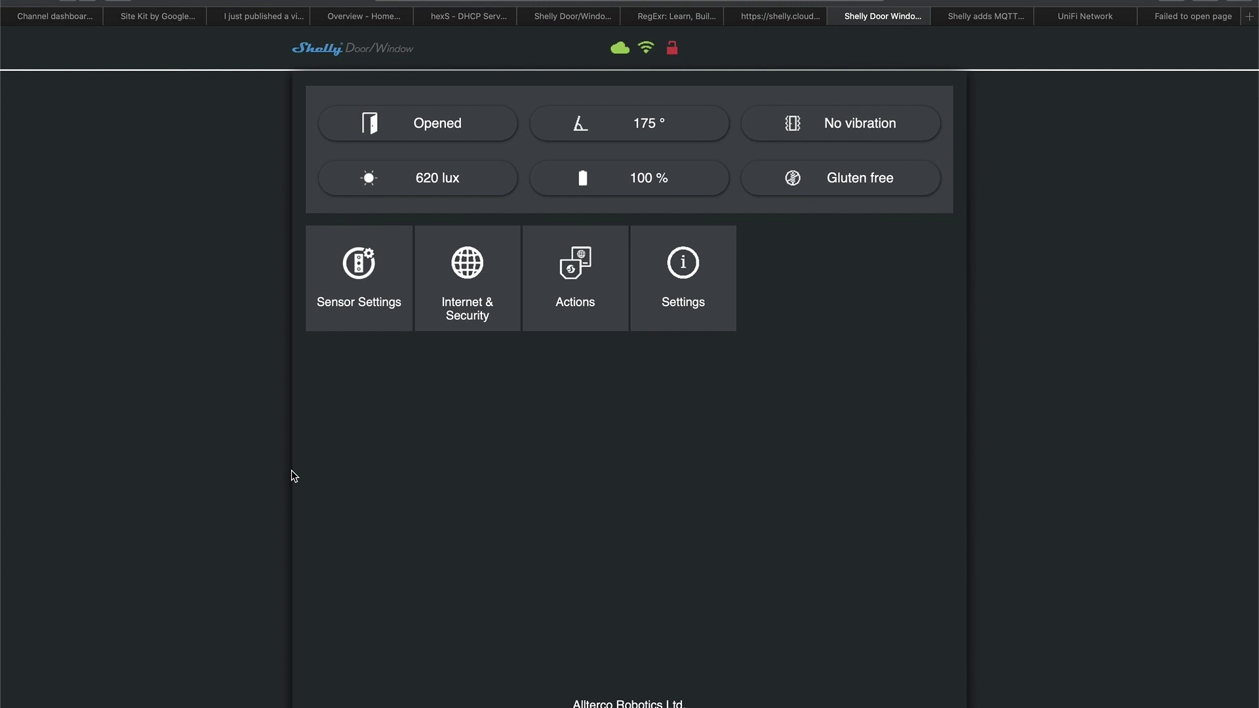
# Enable 'action execution via MQTT' under Internet & Security's advanced developer settings.
pyautogui.click(469, 277)
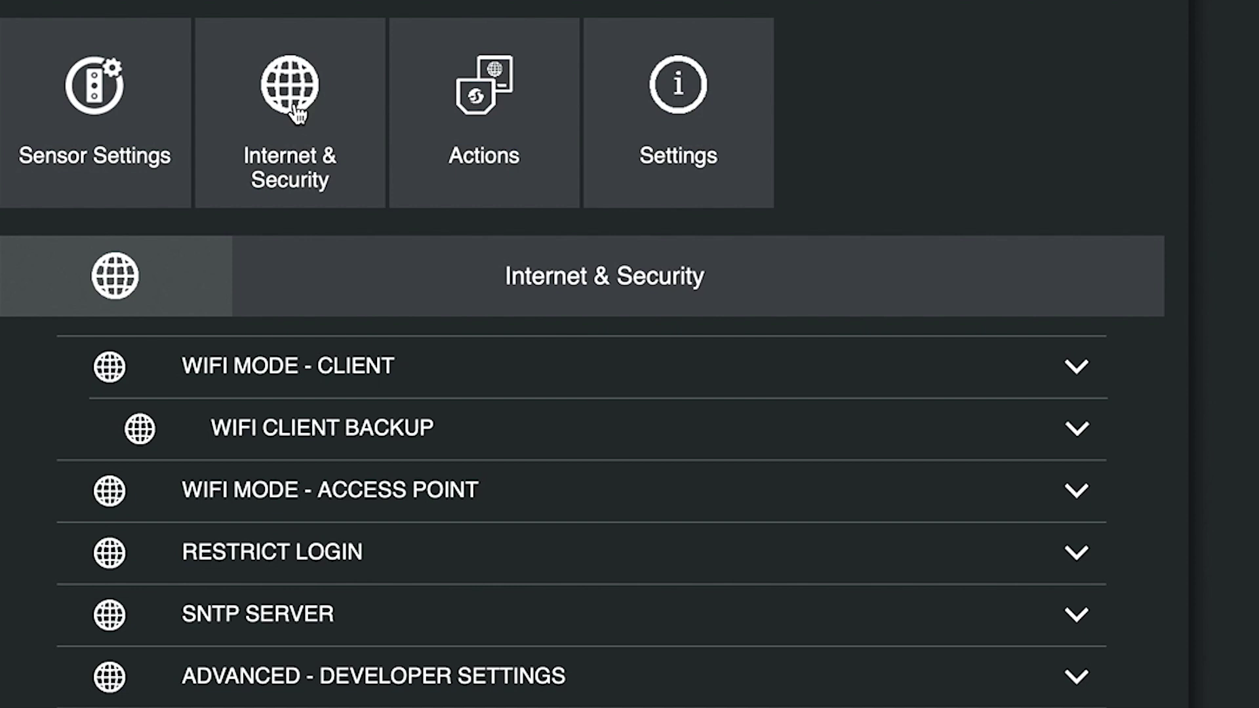
pyautogui.click(338, 681)
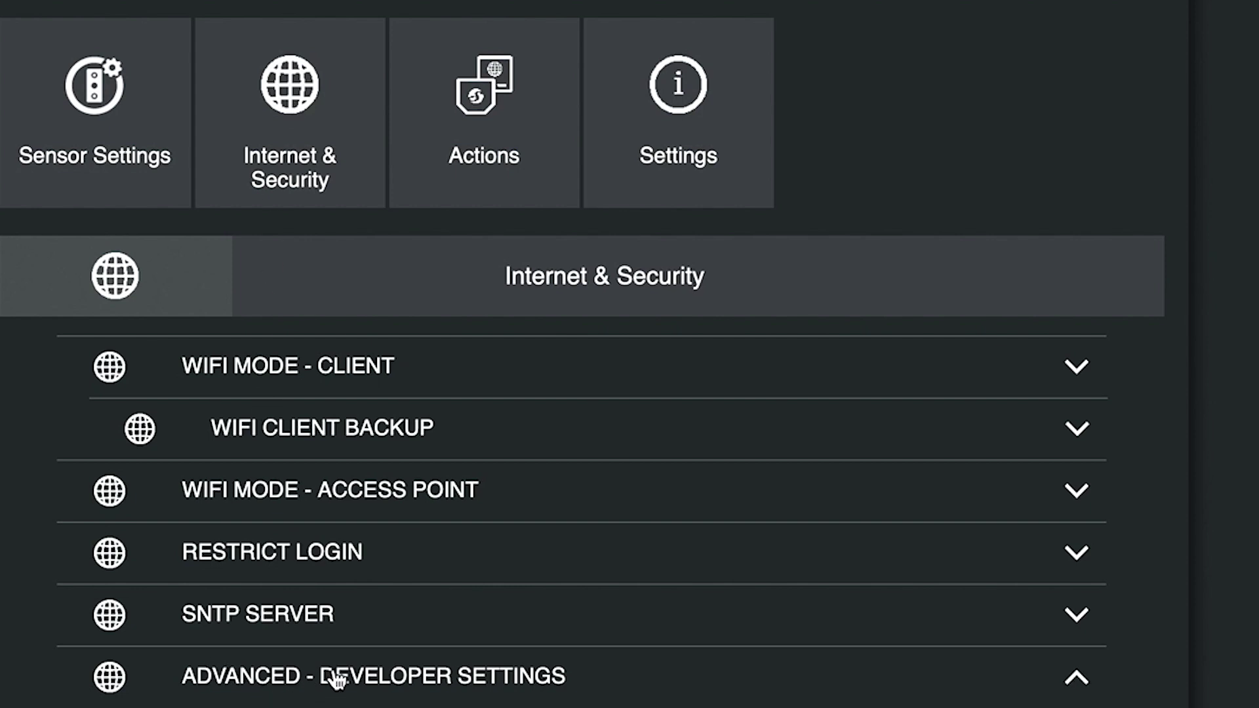
pyautogui.scroll(-2, 338, 681)
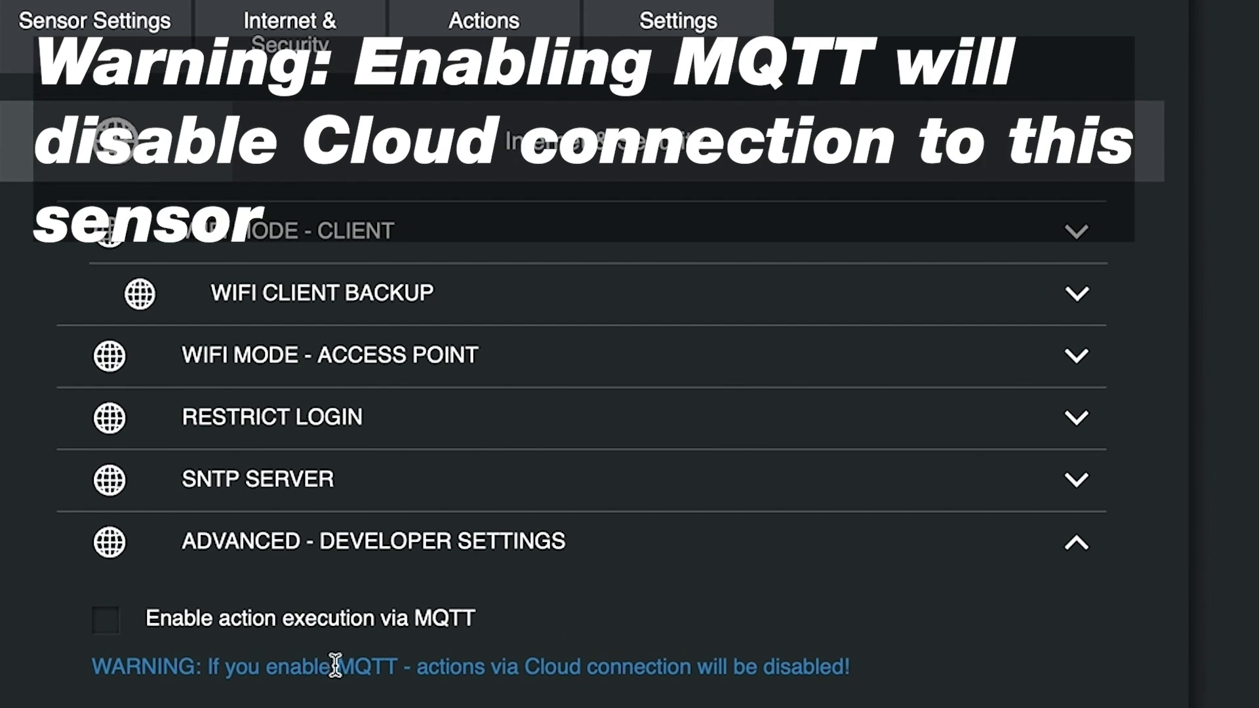
pyautogui.click(105, 630)
pyautogui.scroll(-8, 615, 531)
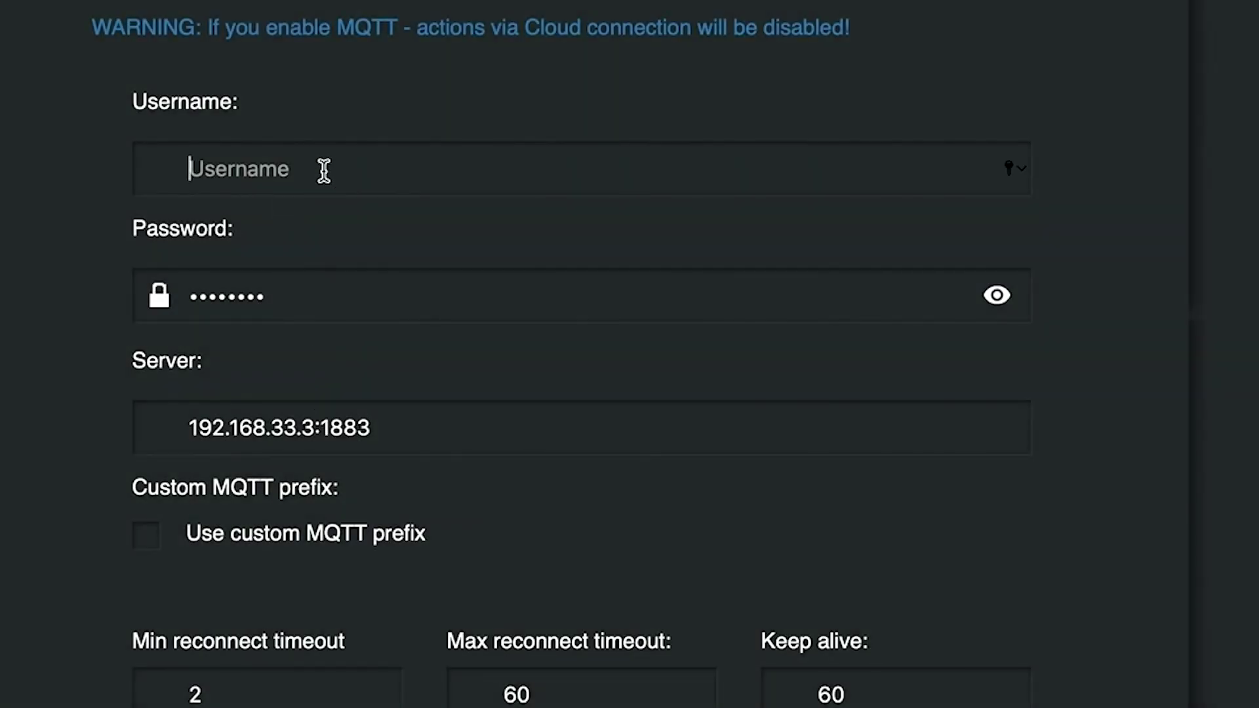
# Change the MQTT server to 10.0.0.2:1883 and enter the broker username and password.
pyautogui.tripleClick(285, 425)
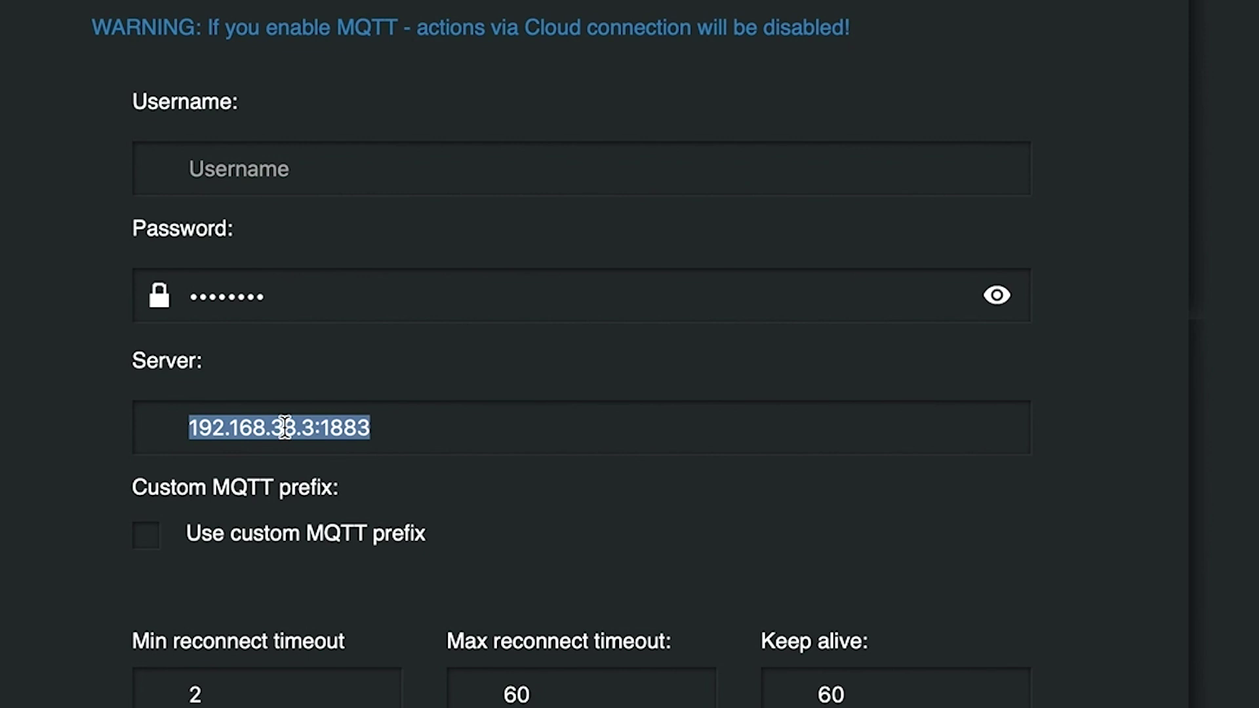
pyautogui.write('10.0.0.2:1883')
pyautogui.click(311, 163)
pyautogui.write('DVES_USER')
pyautogui.press('Tab')
pyautogui.write('DVES_PASS')
# Set Max QoS to 1 and save the MQTT settings.
pyautogui.scroll(-5, 521, 328)
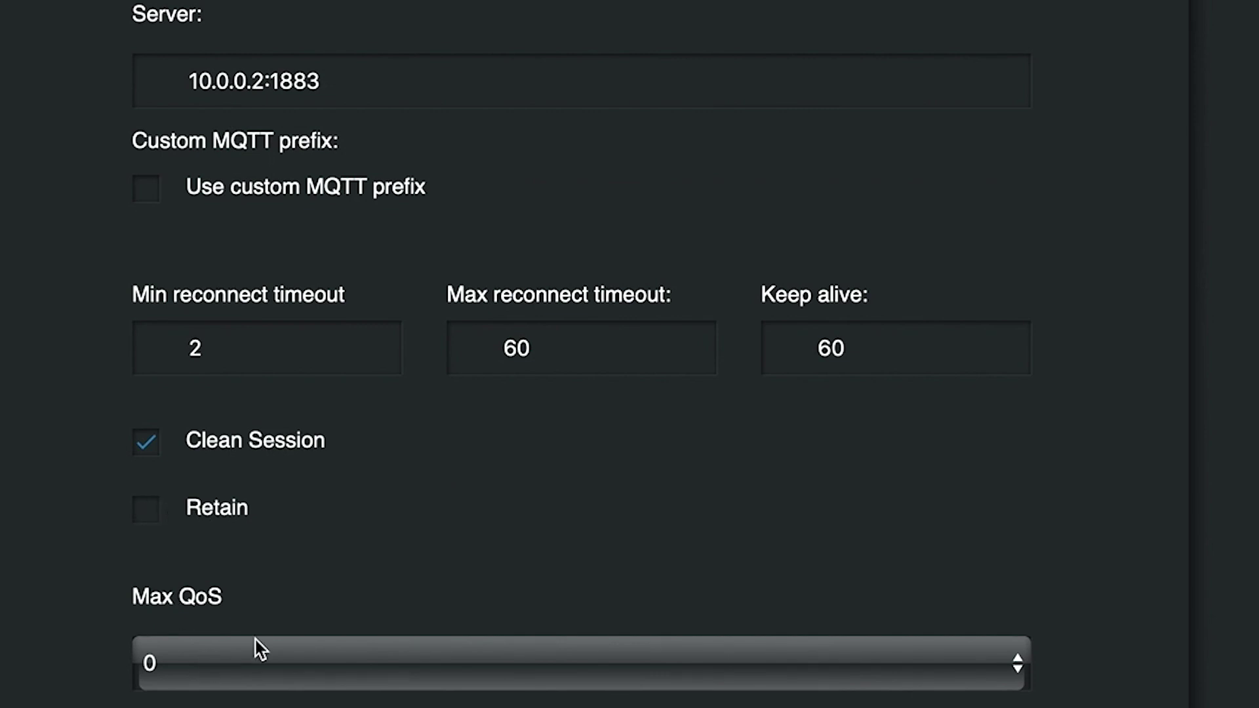
pyautogui.scroll(-2, 240, 651)
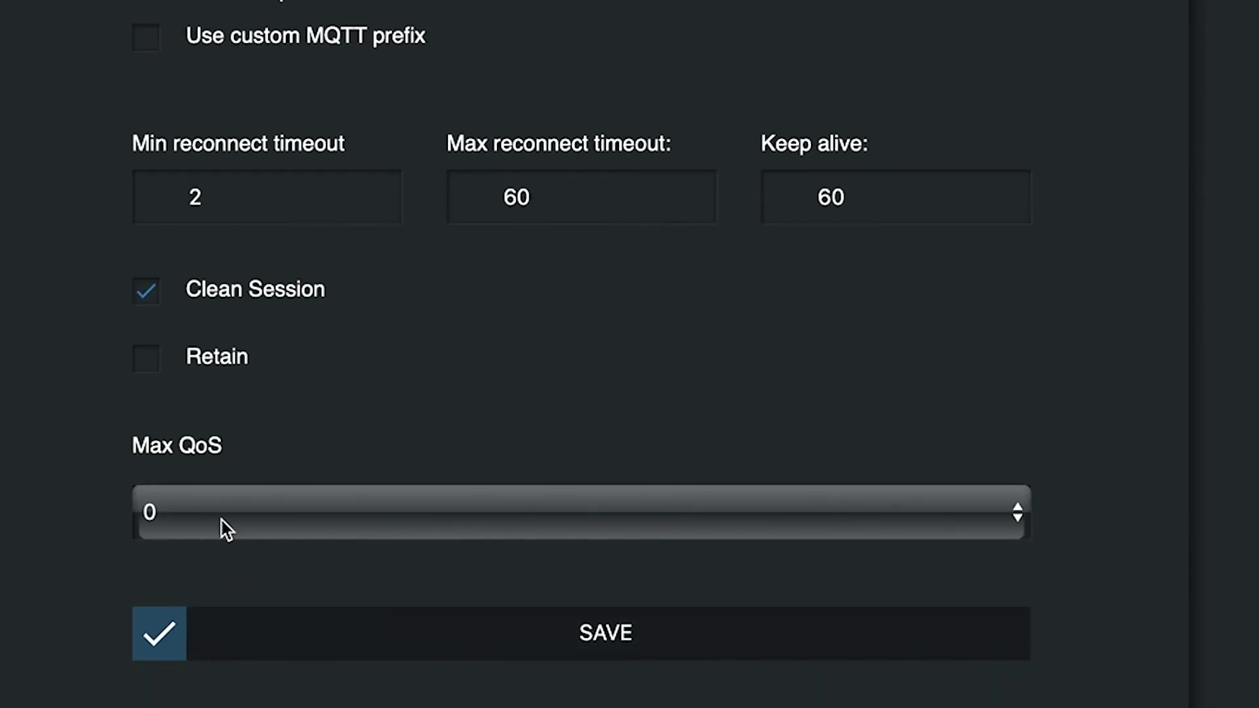
pyautogui.click(218, 519)
pyautogui.click(210, 545)
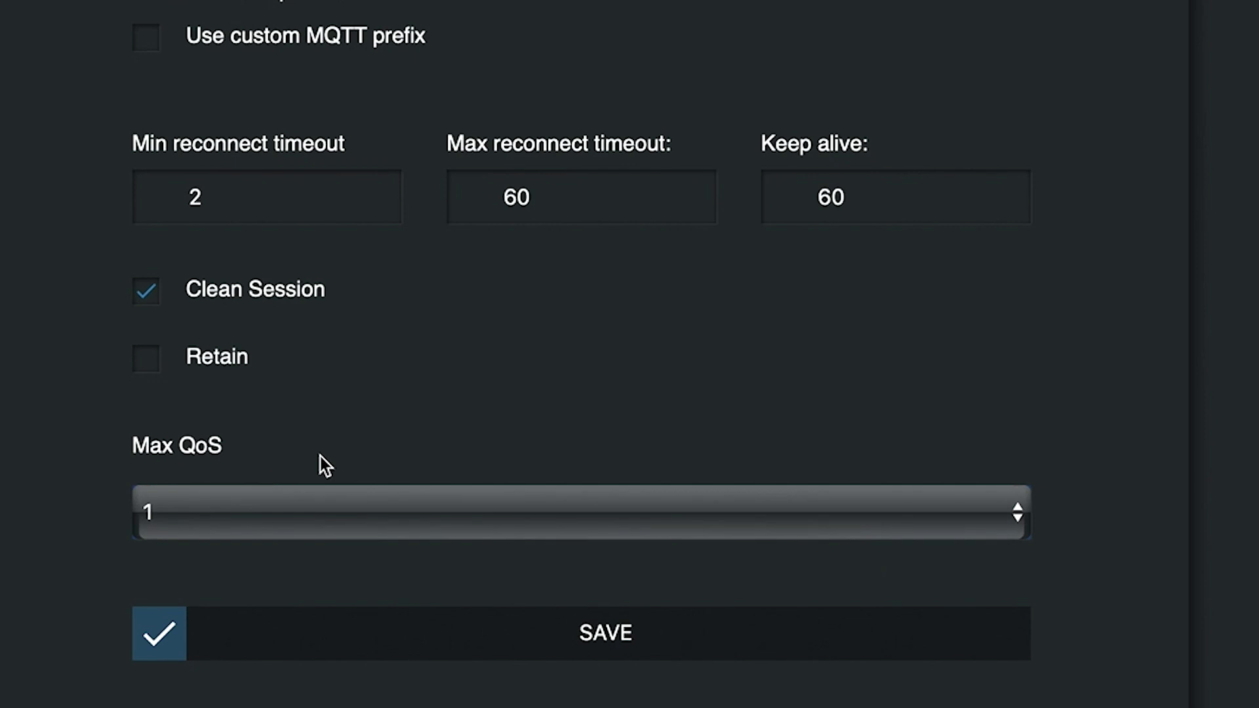
pyautogui.scroll(-1, 326, 458)
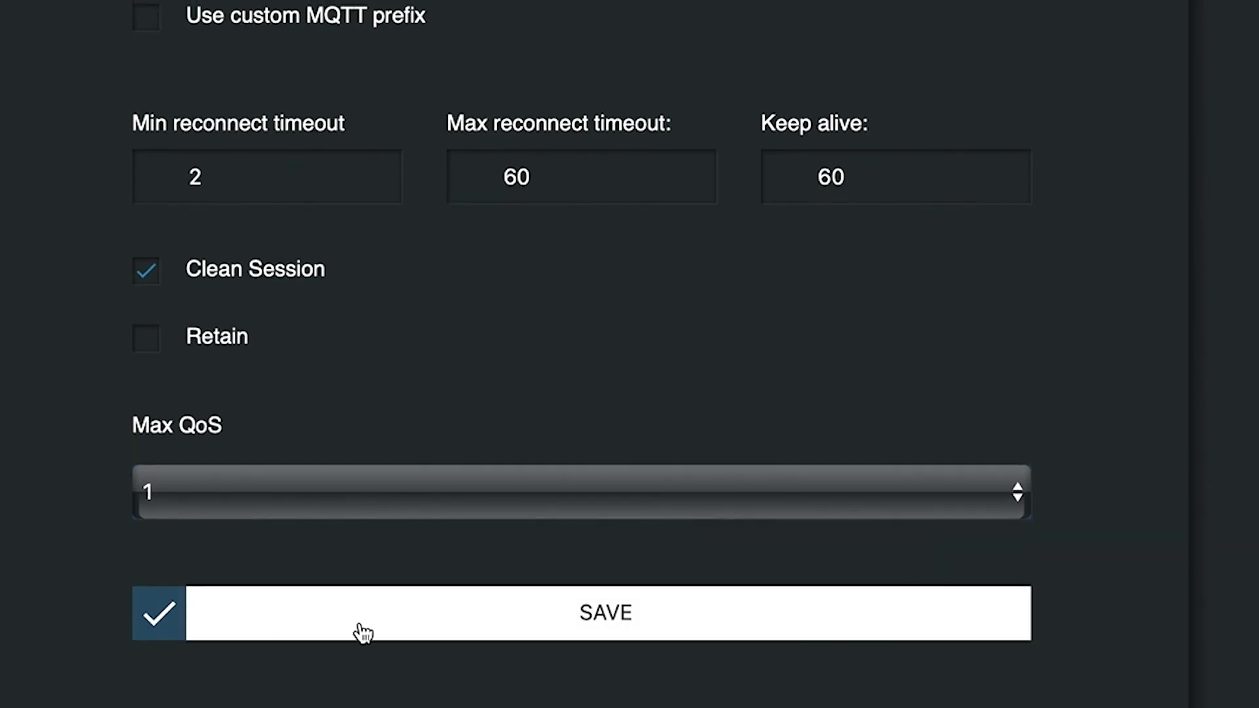
pyautogui.click(410, 624)
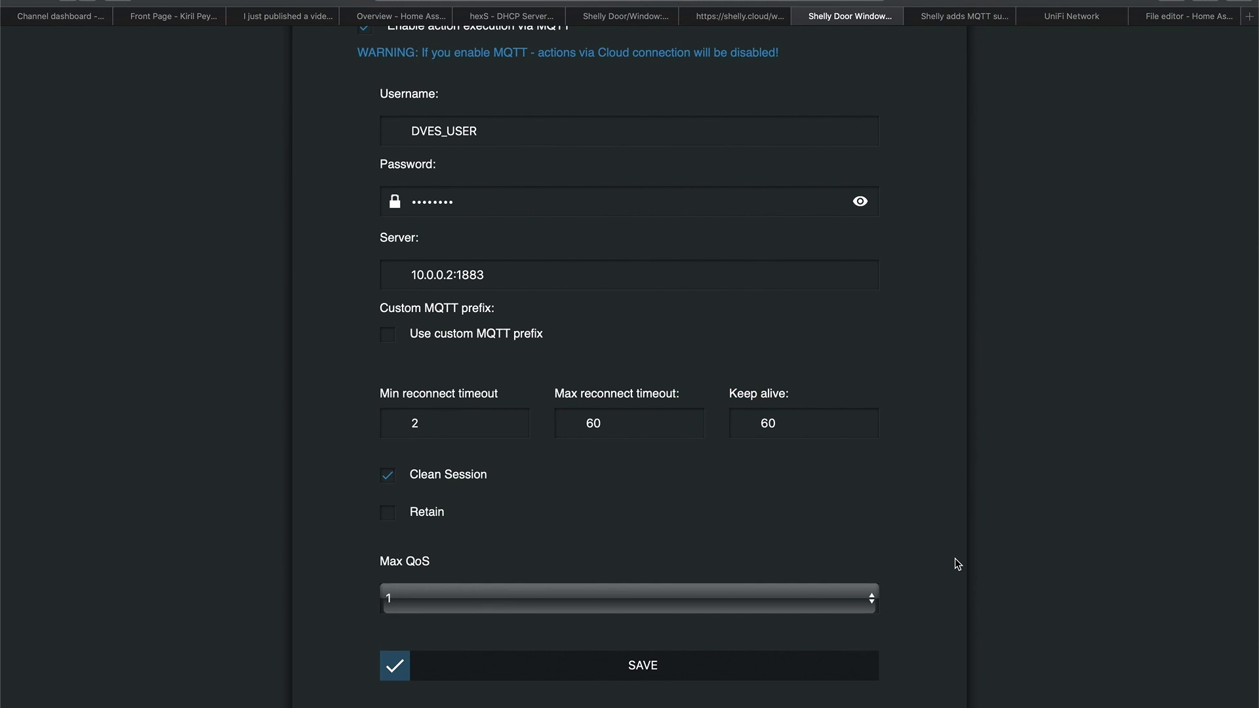
# Launch MQTT Explorer and connect to the 10.0.0.2 broker after checking its host and port.
pyautogui.press('super+space')
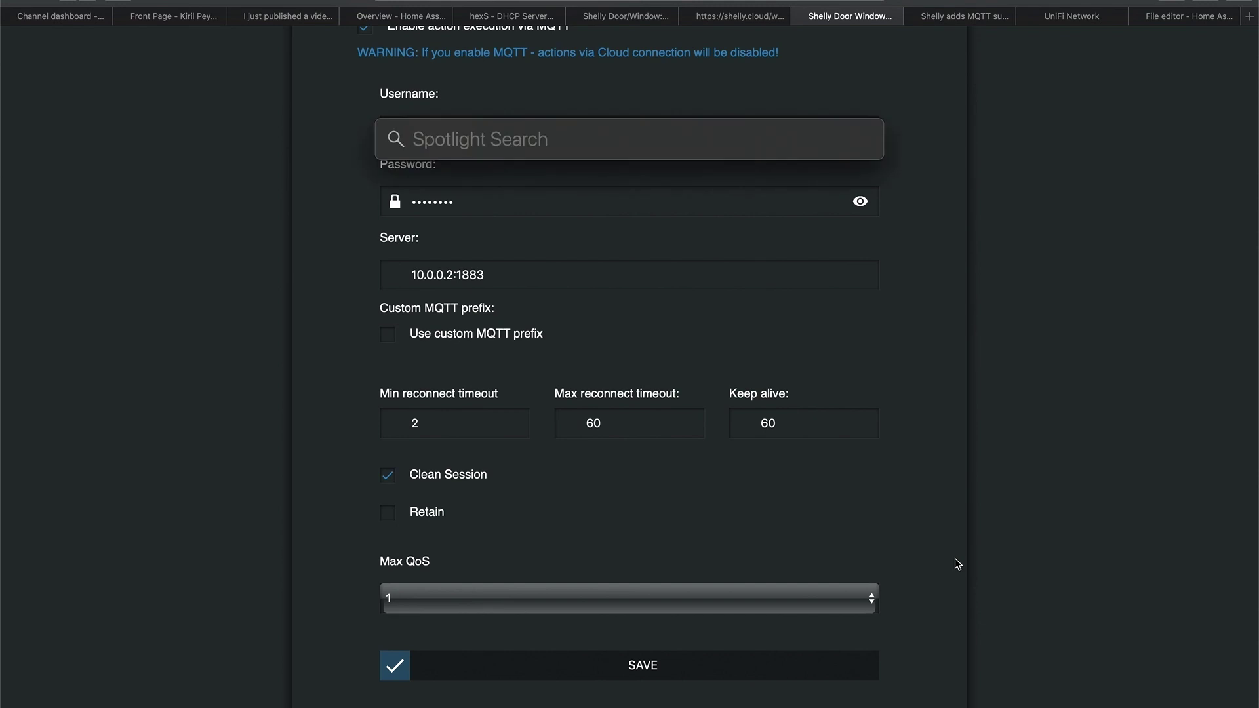
pyautogui.write('mqt')
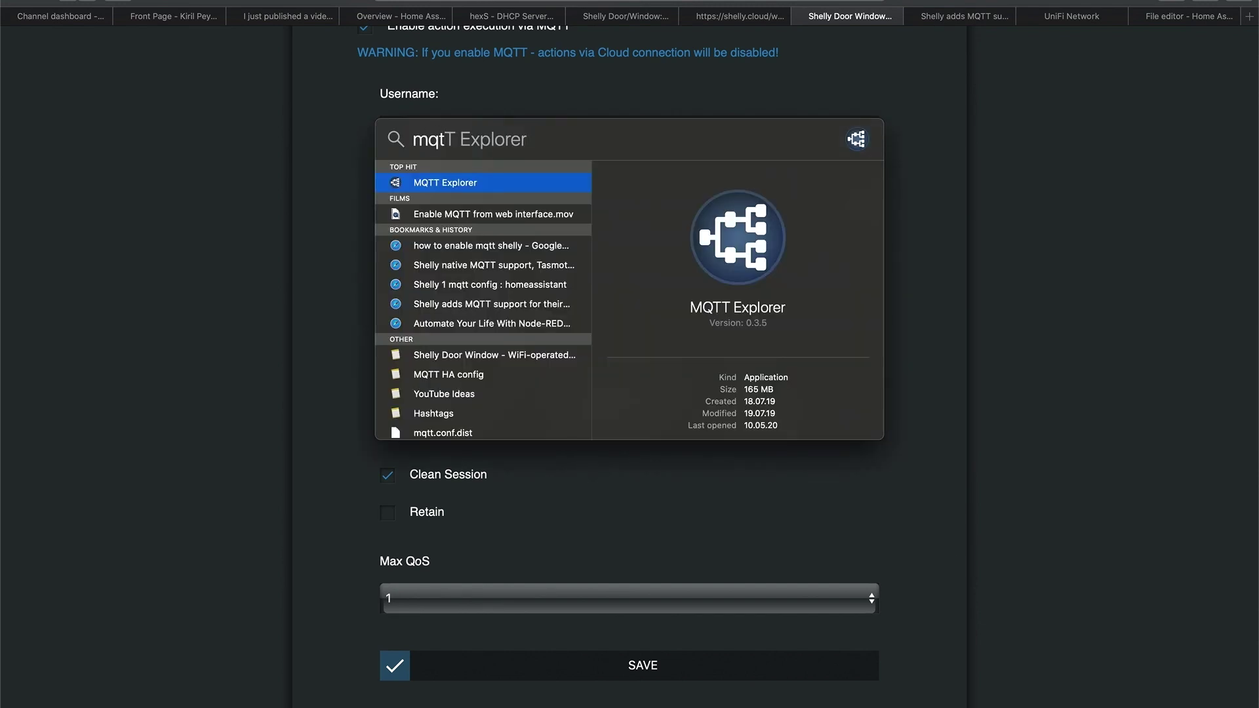
pyautogui.press('Return')
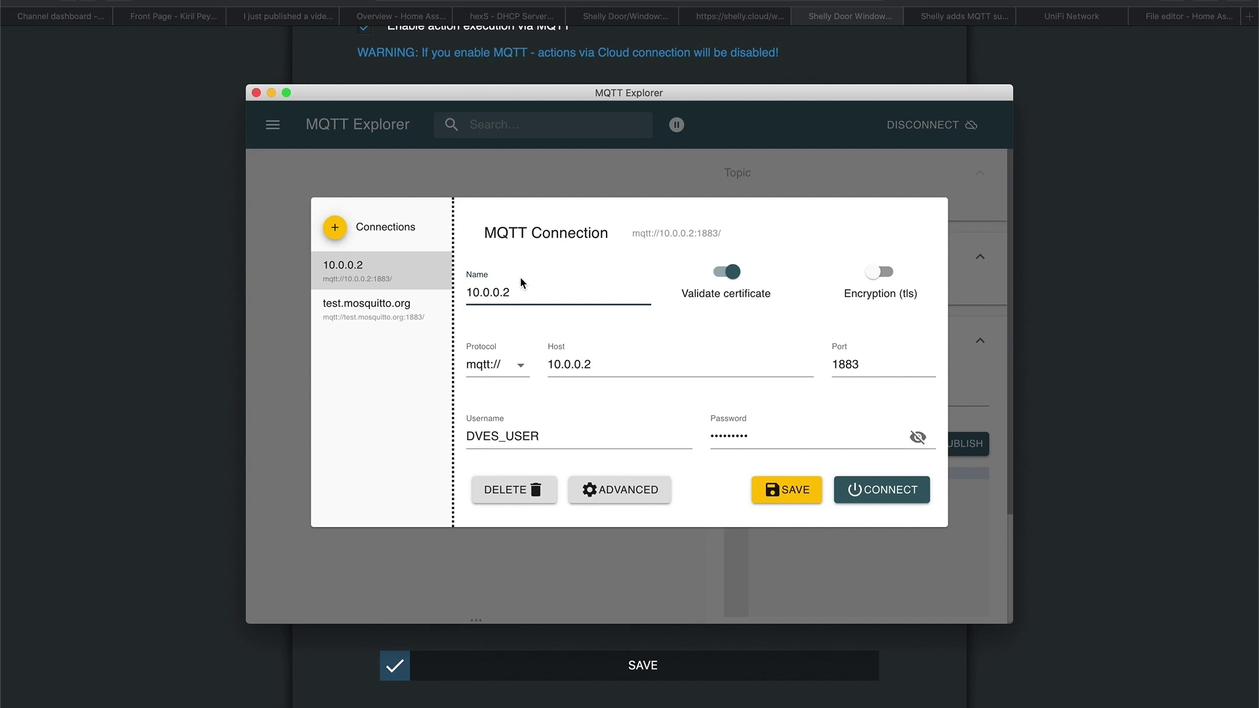
pyautogui.click(590, 365)
pyautogui.click(861, 362)
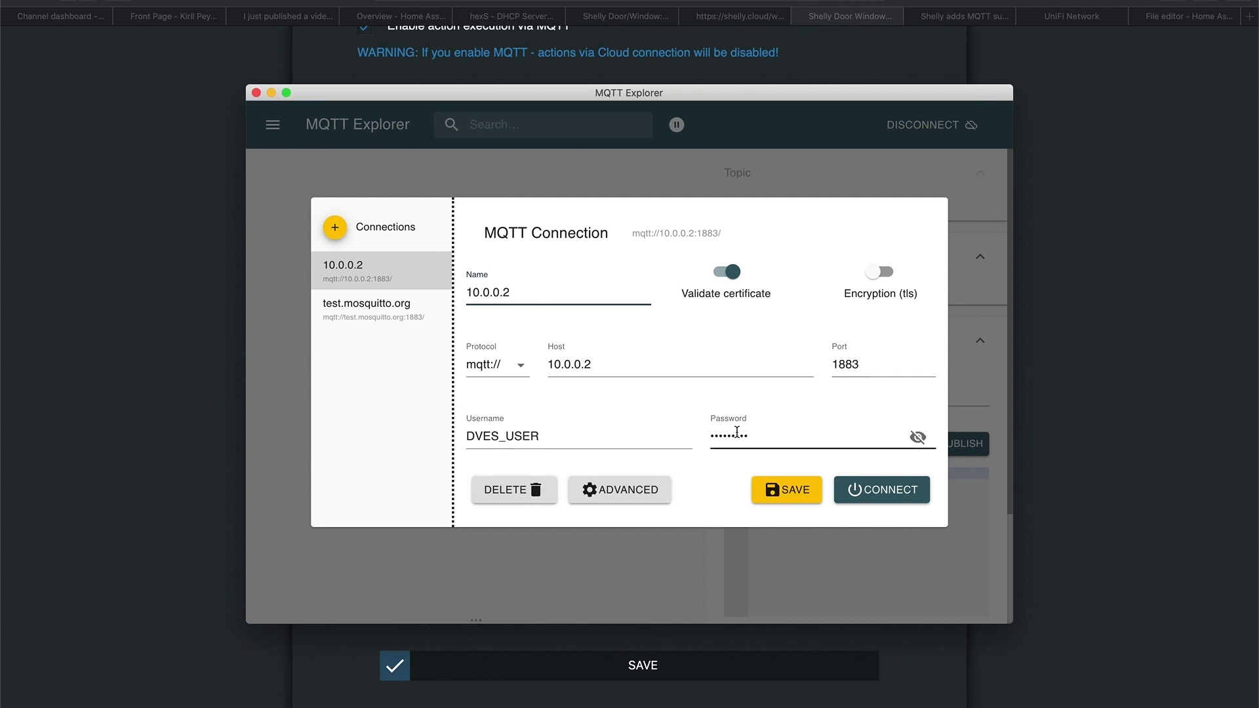
pyautogui.click(880, 494)
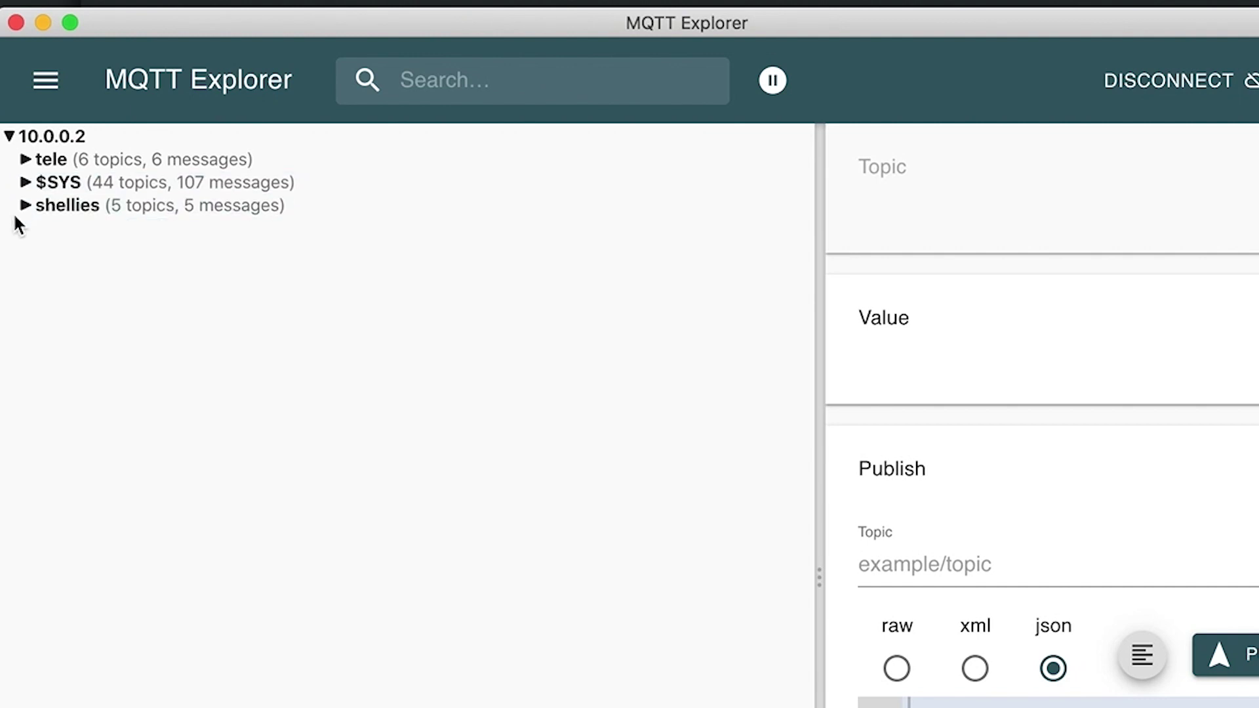
# Expand shellies > shellydw-F03134 > sensor, inspect the state topic's history and select its topic path.
pyautogui.click(25, 208)
pyautogui.click(42, 231)
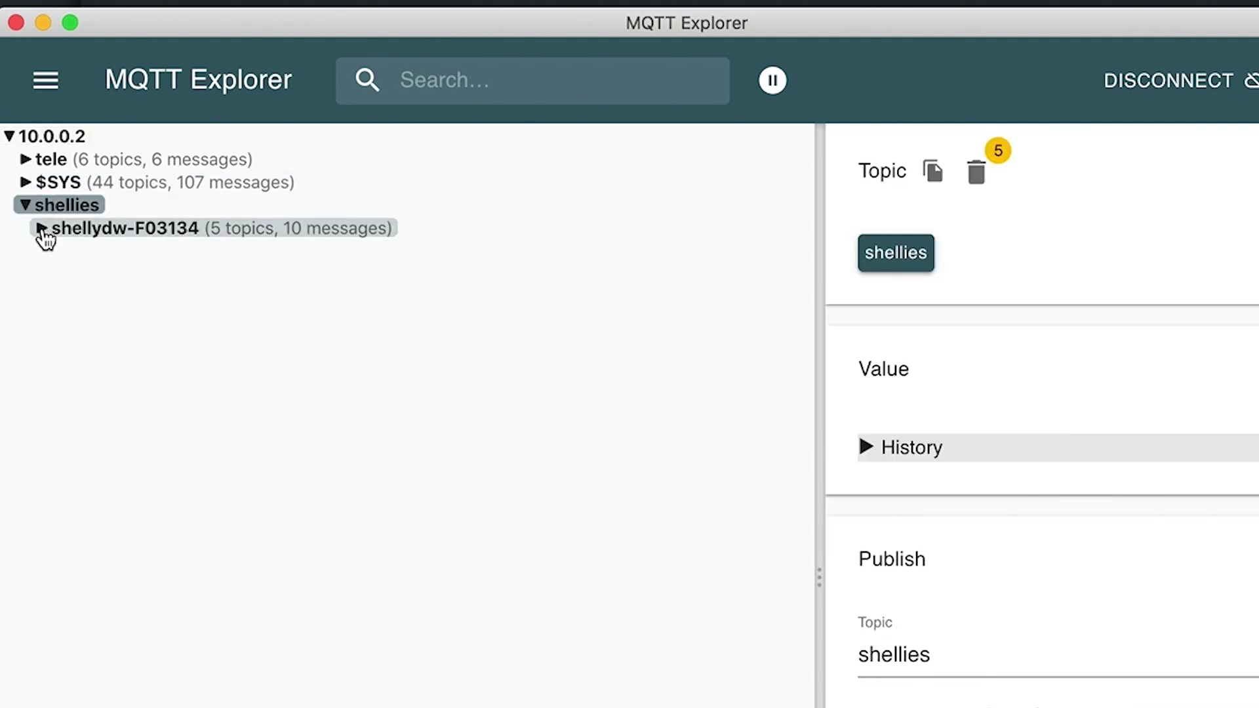
pyautogui.click(53, 250)
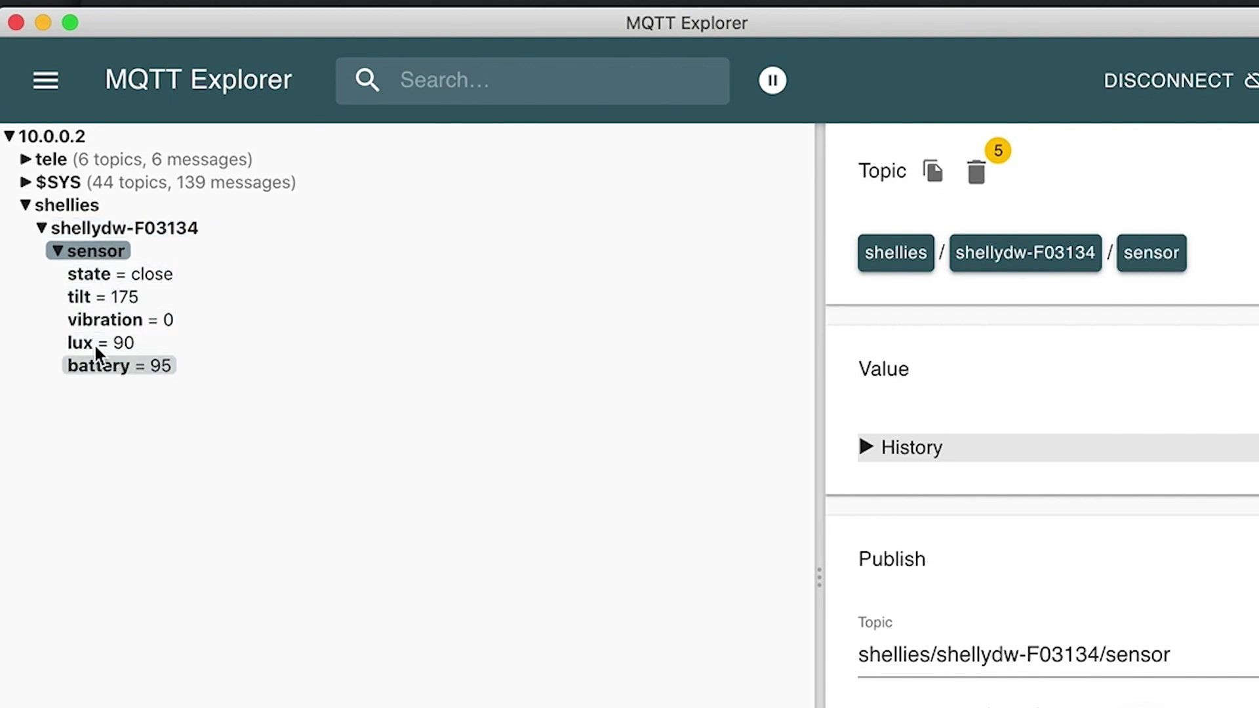
pyautogui.click(98, 274)
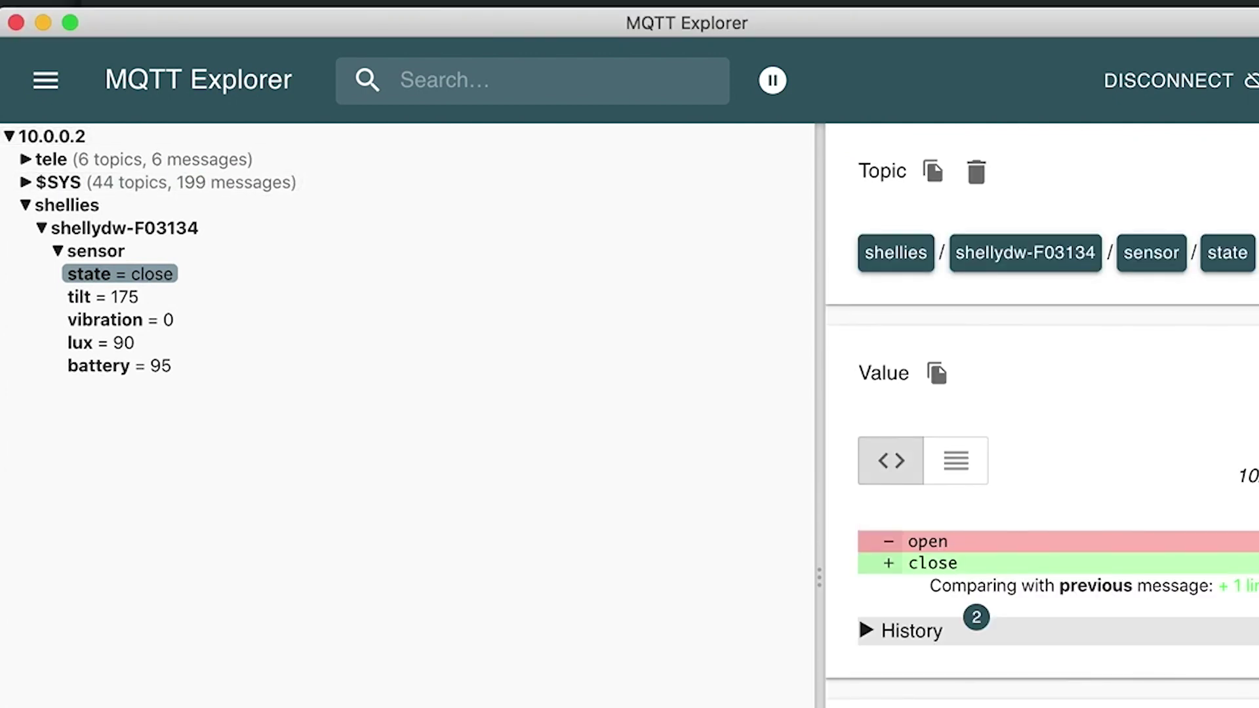
pyautogui.scroll(-5, 1141, 611)
pyautogui.tripleClick(1141, 611)
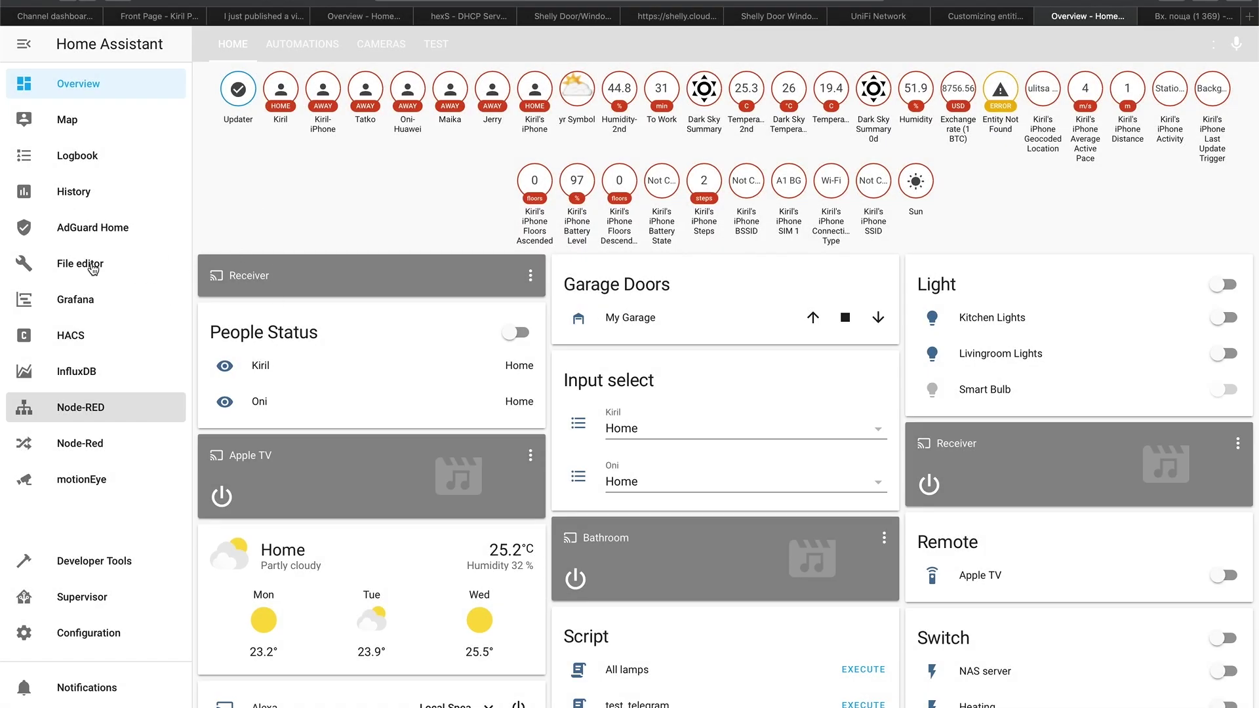
# Open configuration.yaml in the File editor.
pyautogui.click(92, 266)
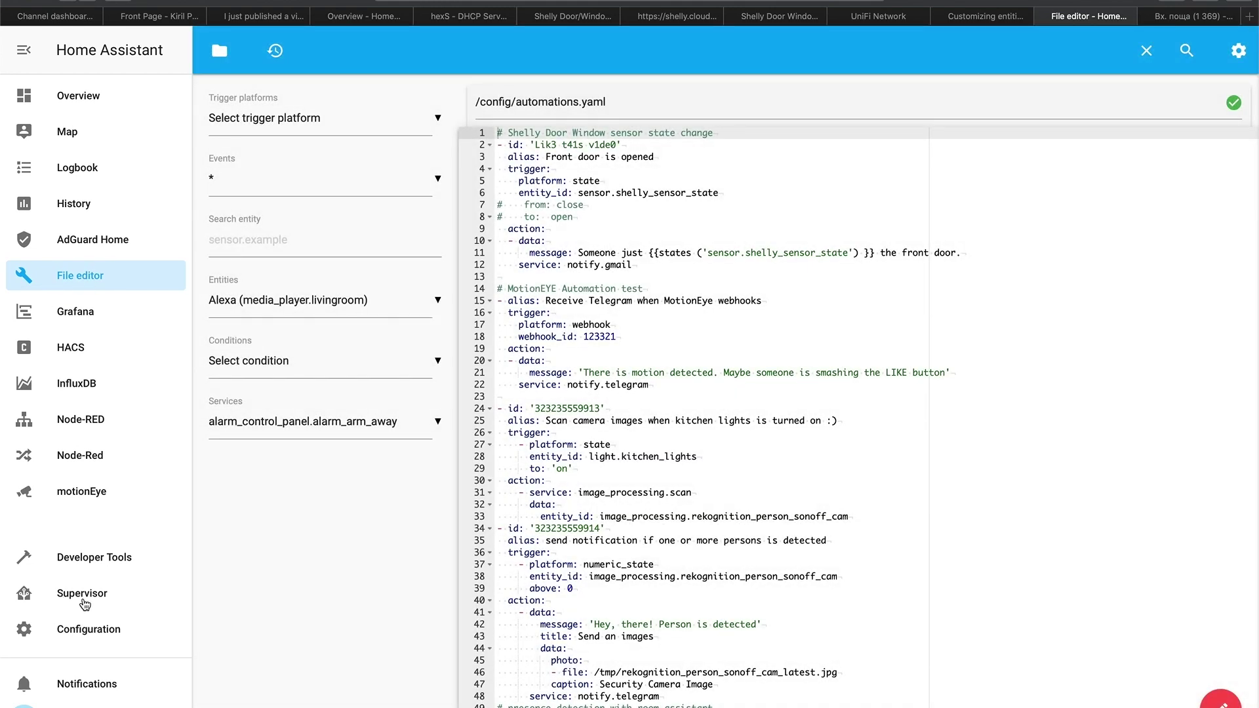
pyautogui.click(220, 52)
pyautogui.scroll(-3, 335, 445)
pyautogui.click(290, 604)
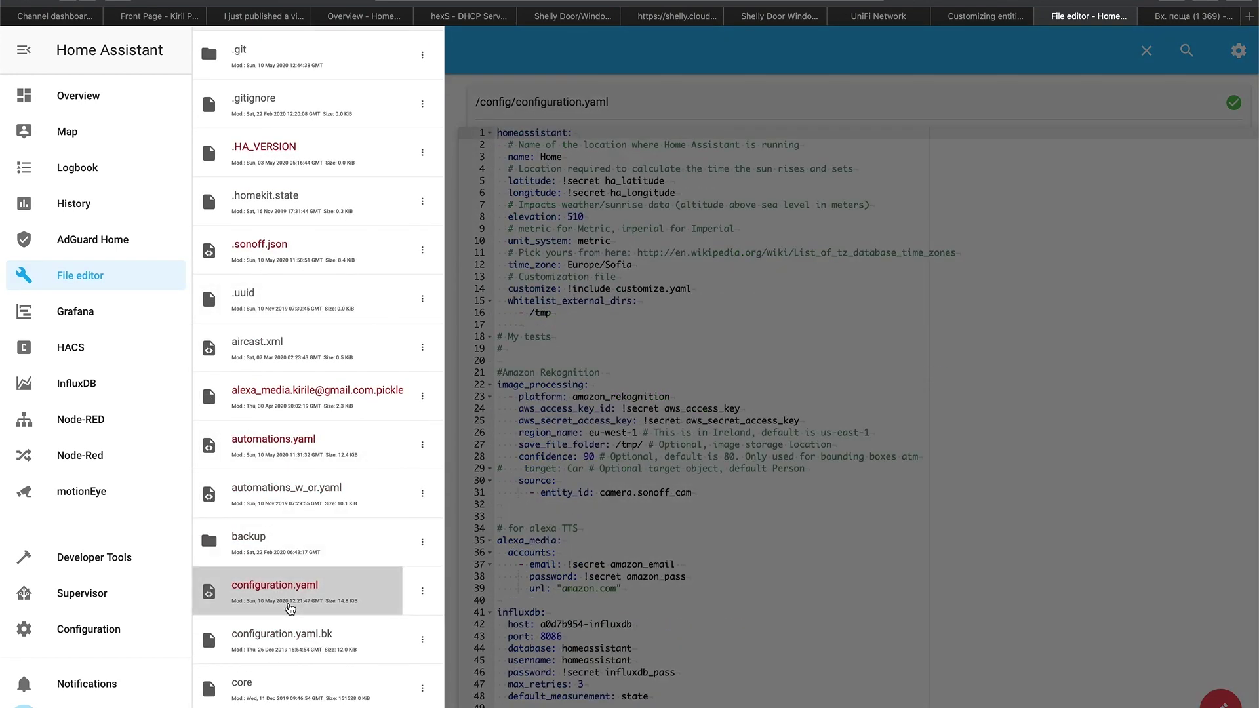
pyautogui.click(691, 279)
# Search configuration.yaml for 'shell' and jump to the Shelly sensor section.
pyautogui.click(1187, 51)
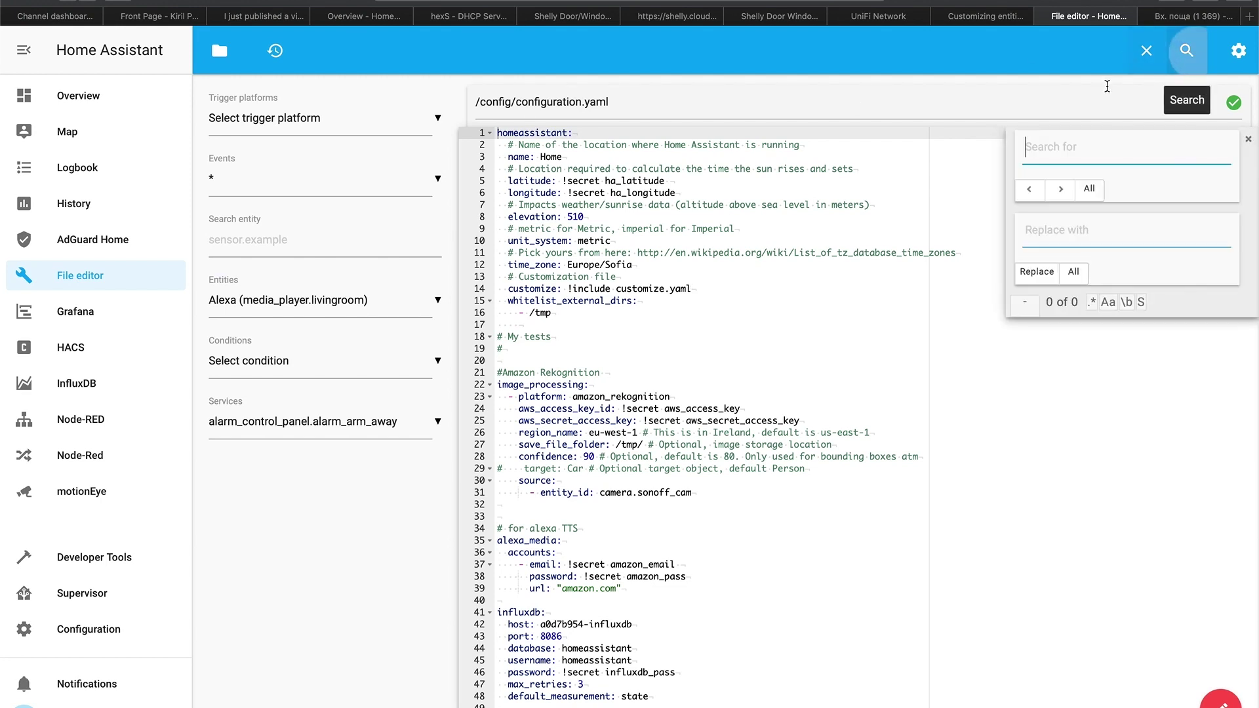
pyautogui.write('shel')
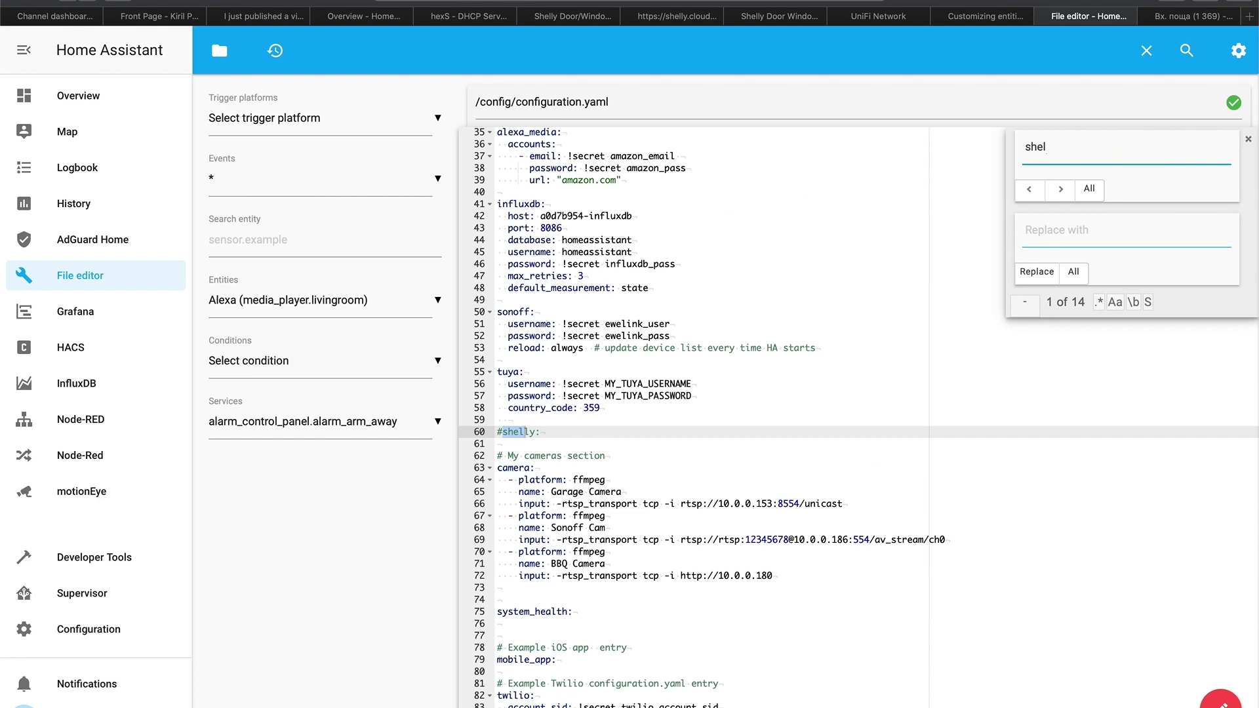
pyautogui.write('l')
pyautogui.click(1060, 189)
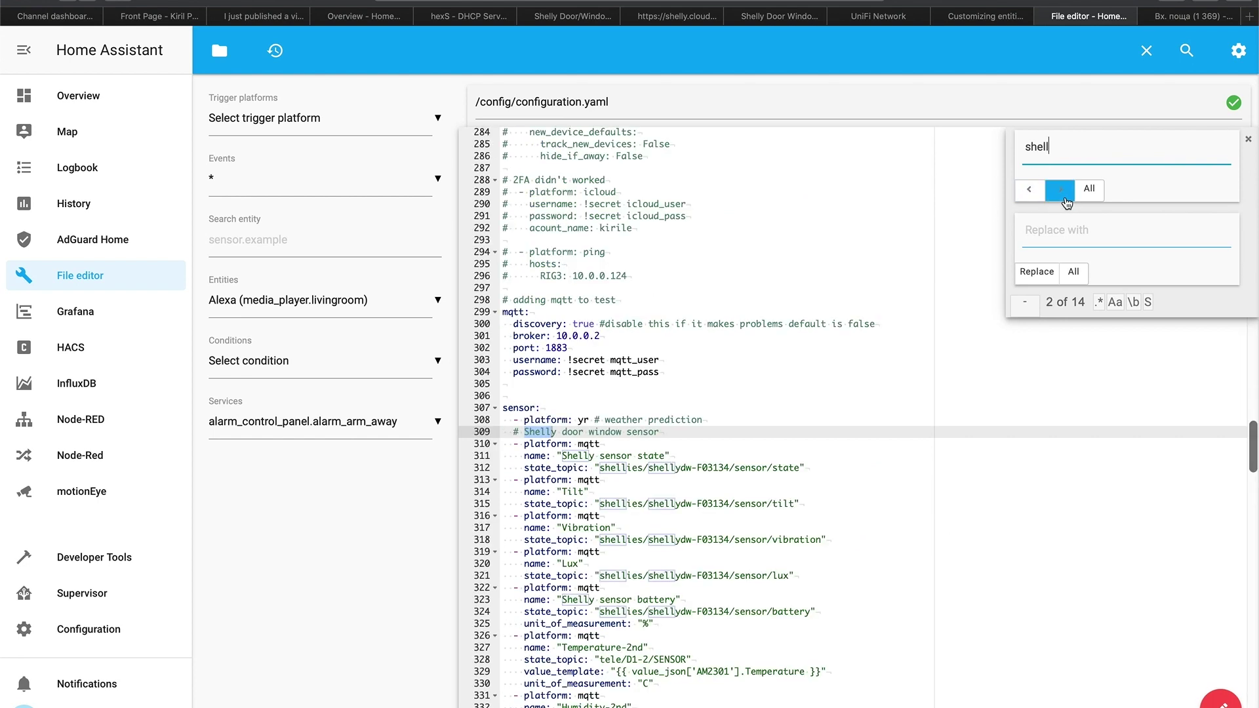
pyautogui.click(641, 396)
pyautogui.press('Escape')
pyautogui.doubleClick(511, 418)
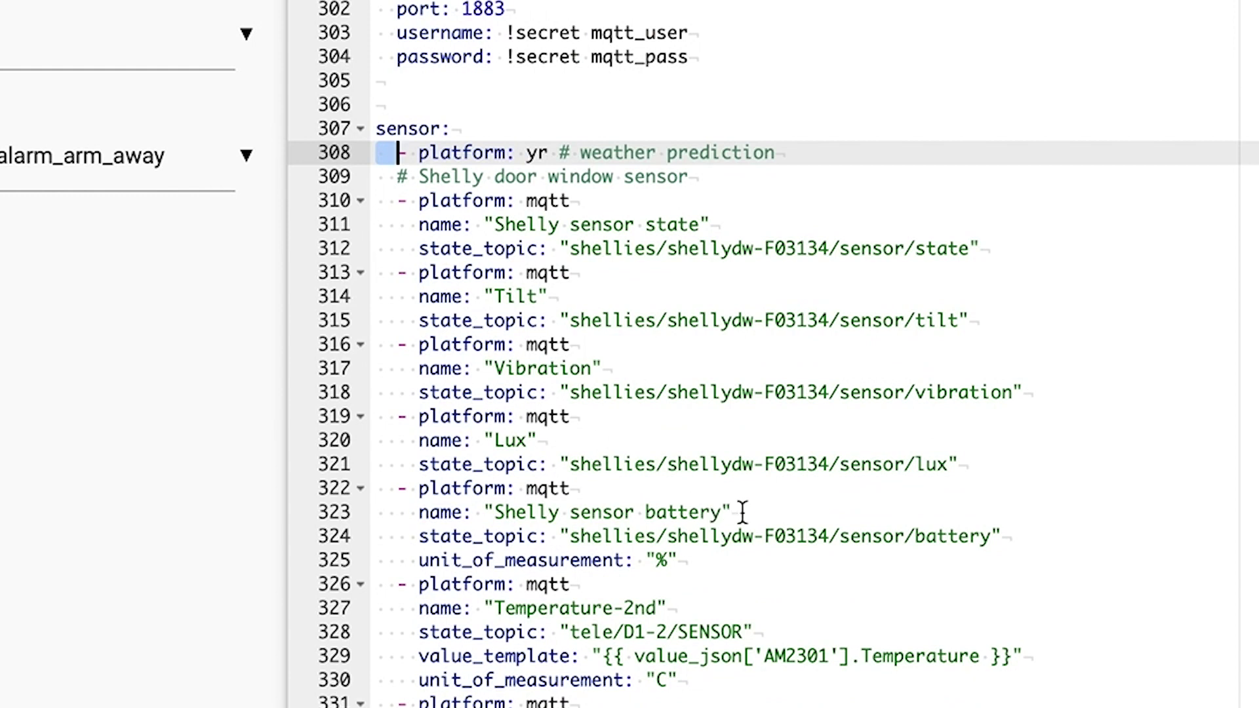
# Review the Shelly sensor definitions, checking device ID F03134 in the state, tilt, vibration and lux topics.
pyautogui.moveTo(705, 561); pyautogui.dragTo(340, 204)
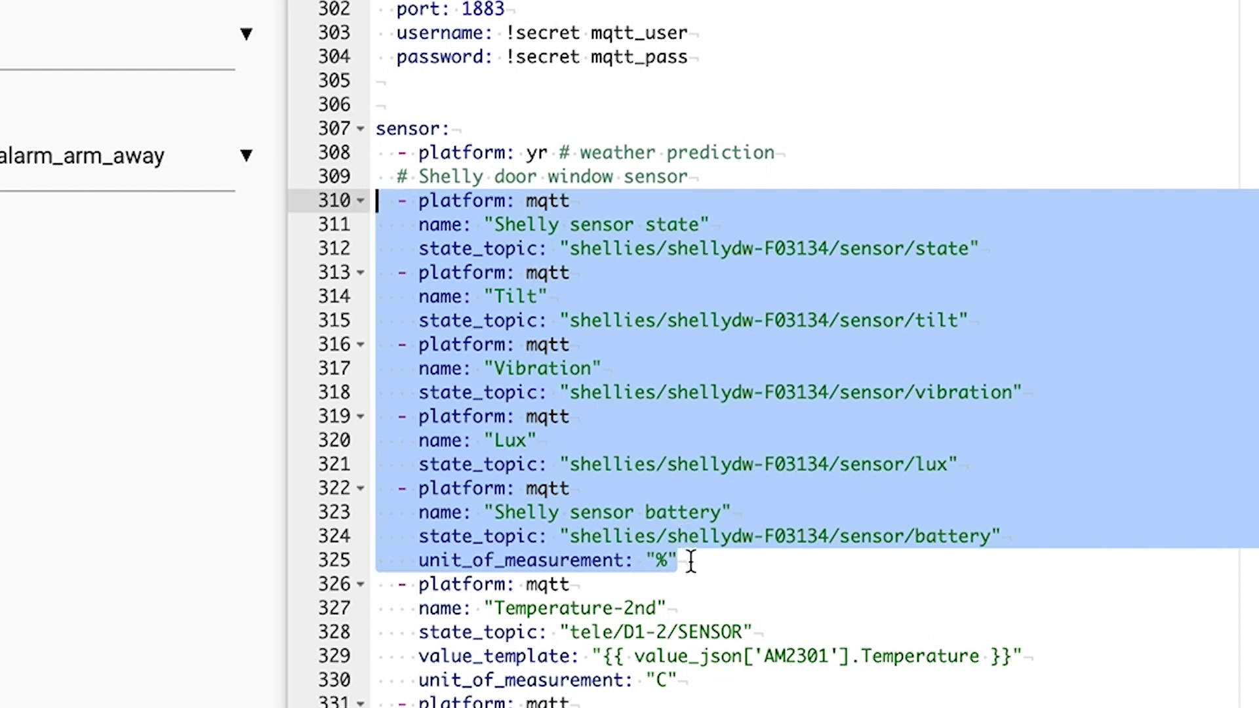
pyautogui.click(807, 251)
pyautogui.doubleClick(808, 251)
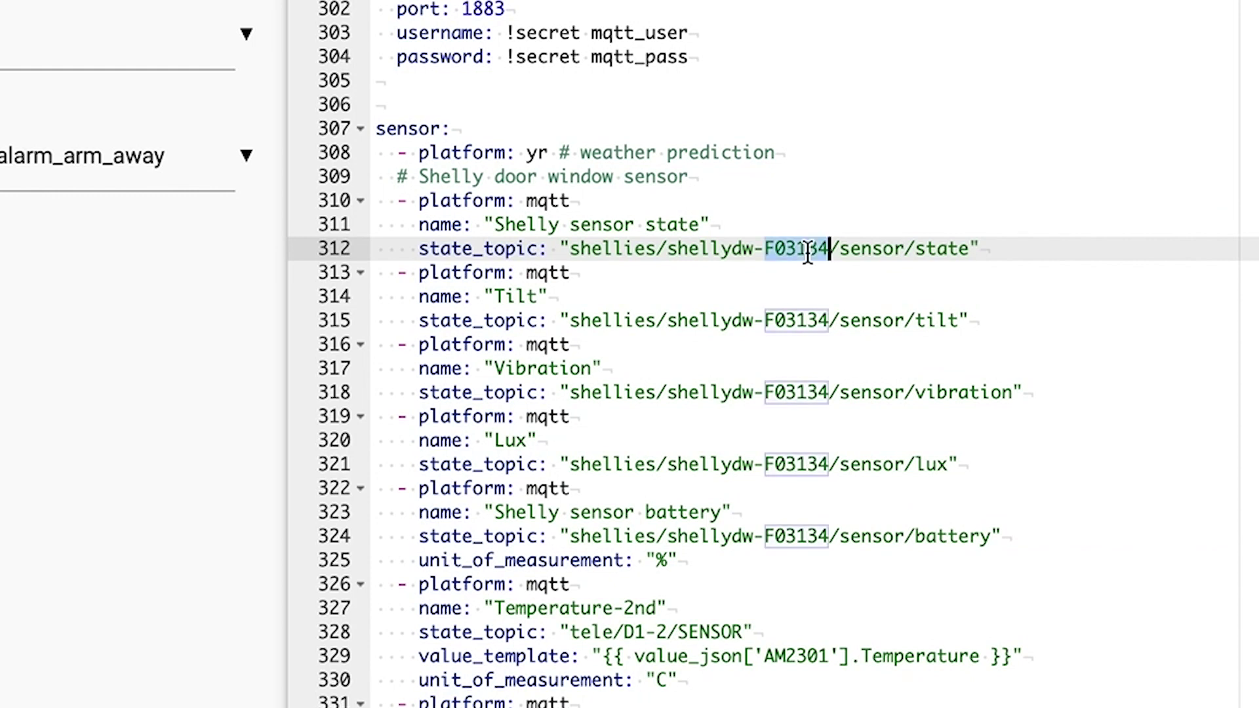
pyautogui.click(790, 322)
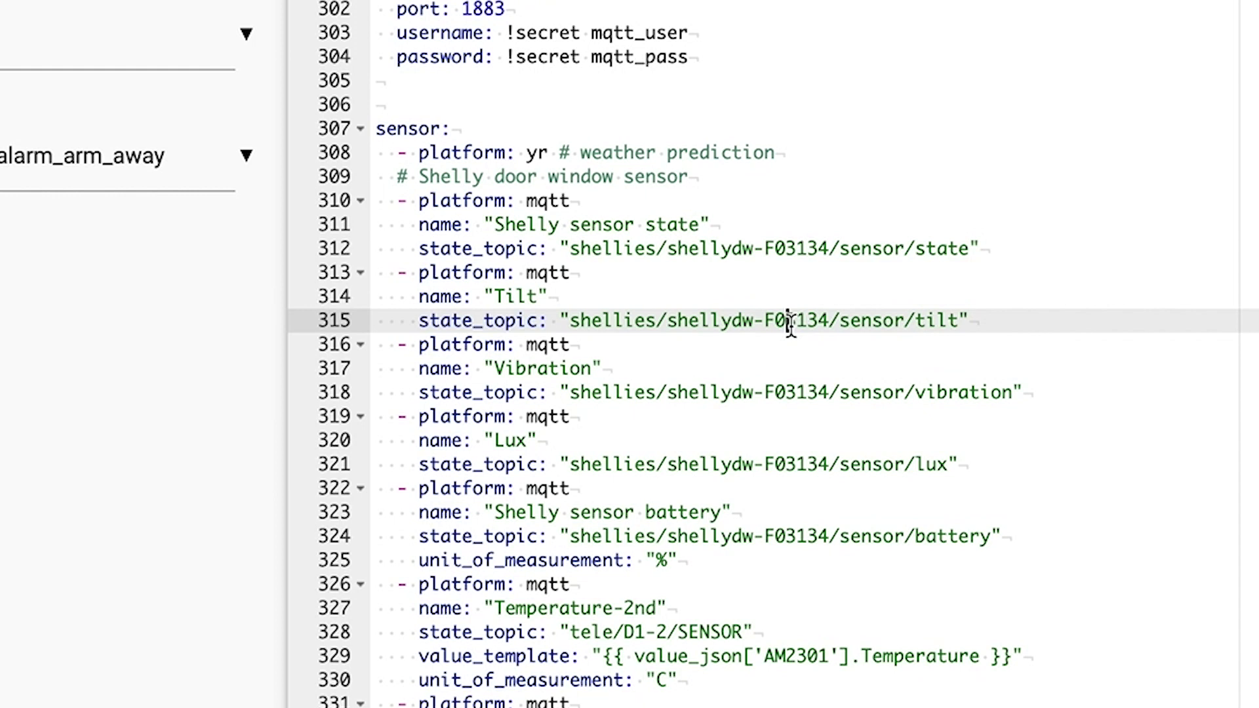
pyautogui.doubleClick(787, 392)
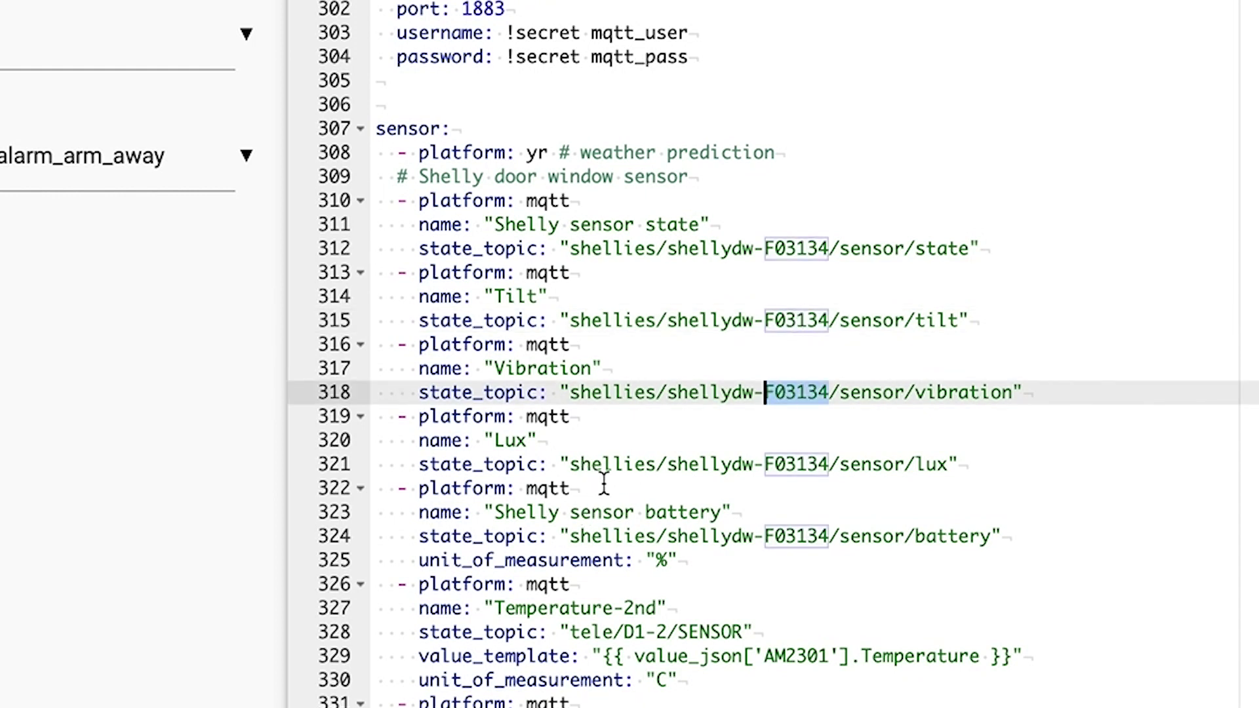
pyautogui.click(654, 440)
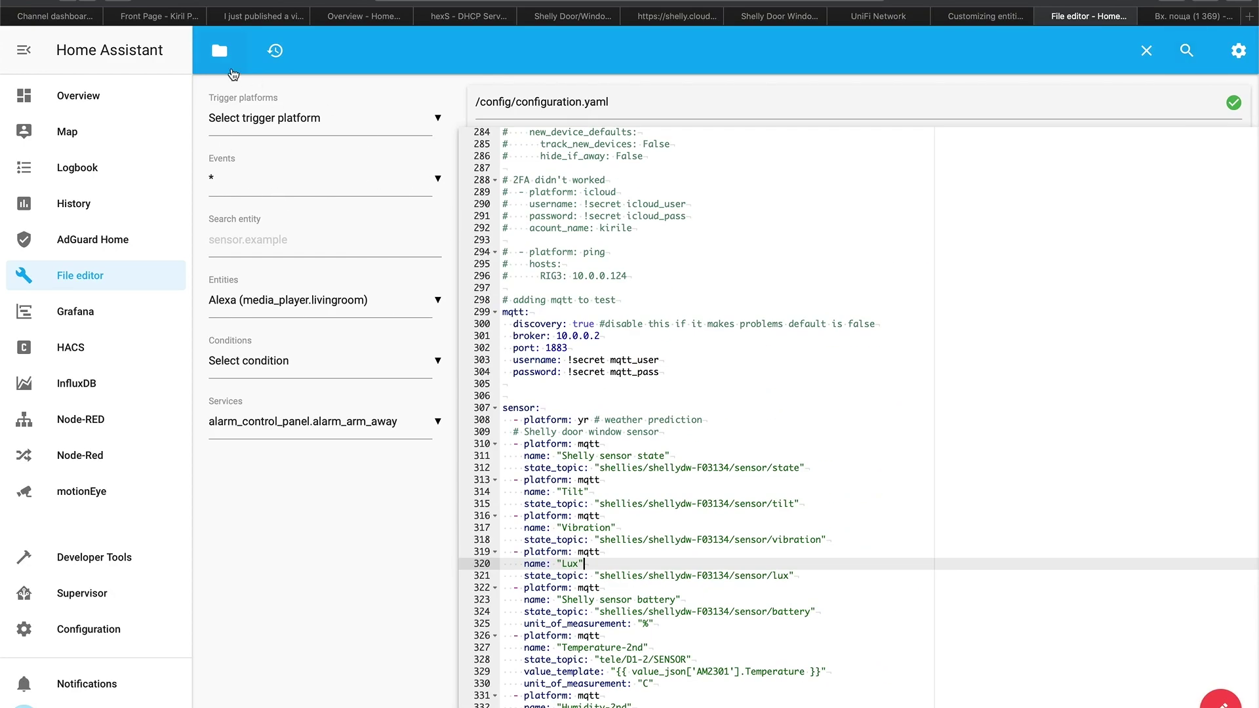
pyautogui.click(217, 51)
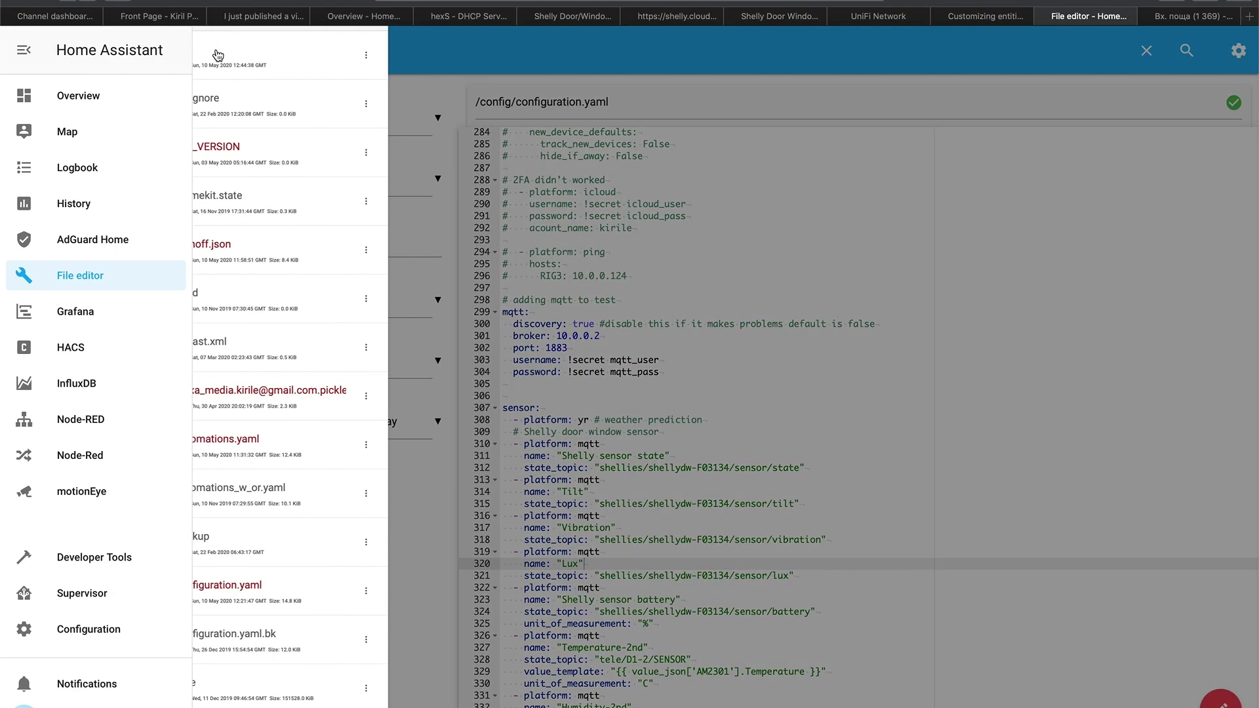
# Open automations.yaml and review the Shelly door automation's shelly_sensor_state trigger and commented close condition.
pyautogui.click(292, 451)
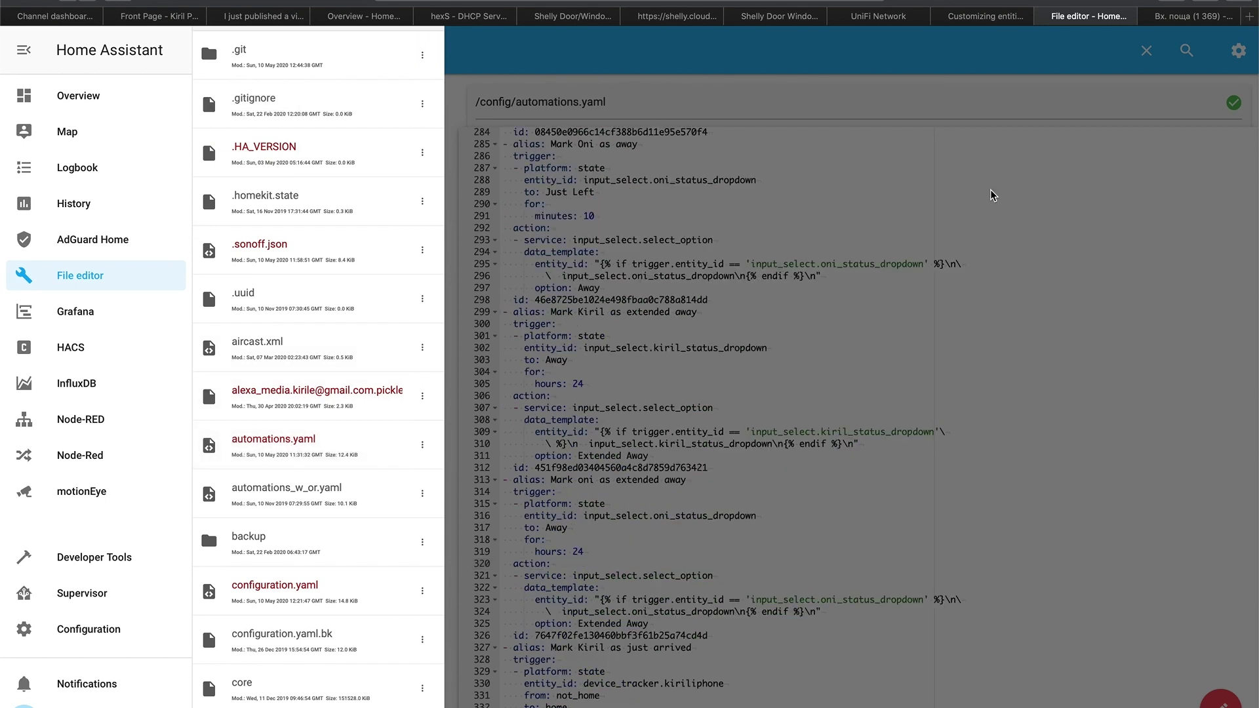
pyautogui.scroll(20, 567, 226)
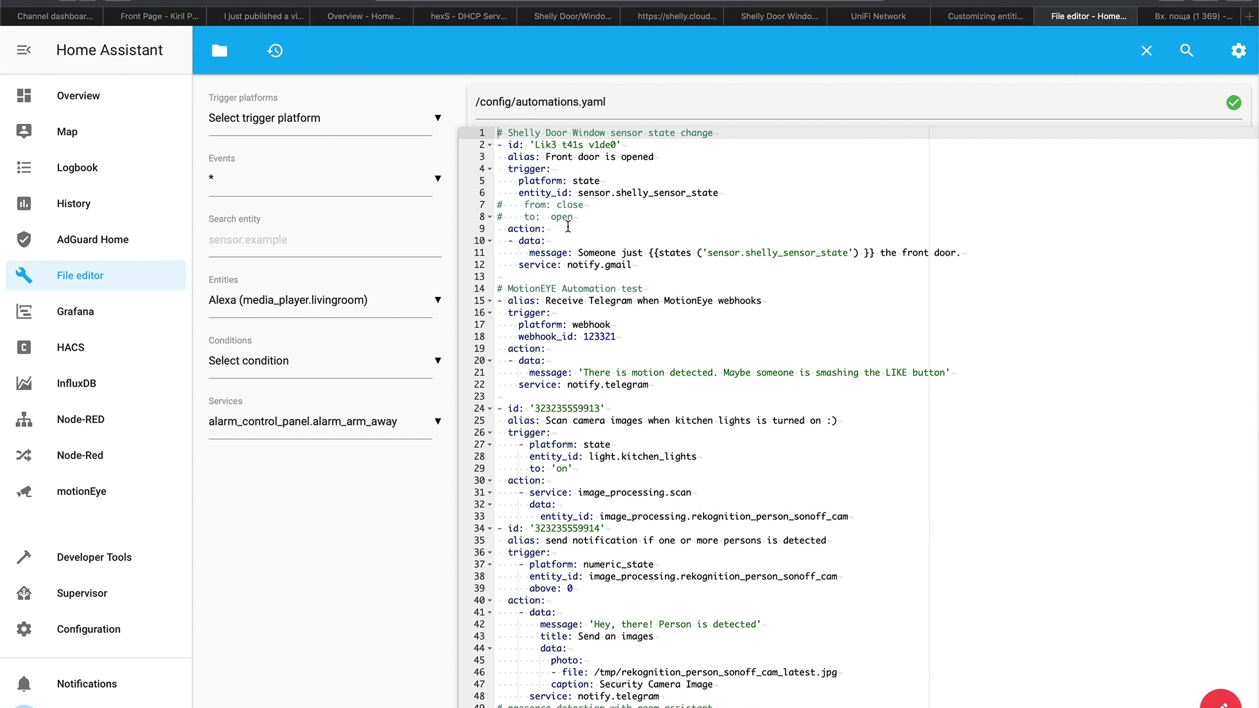
pyautogui.click(633, 265)
pyautogui.moveTo(633, 265); pyautogui.dragTo(489, 135)
pyautogui.moveTo(348, 108); pyautogui.dragTo(347, 107)
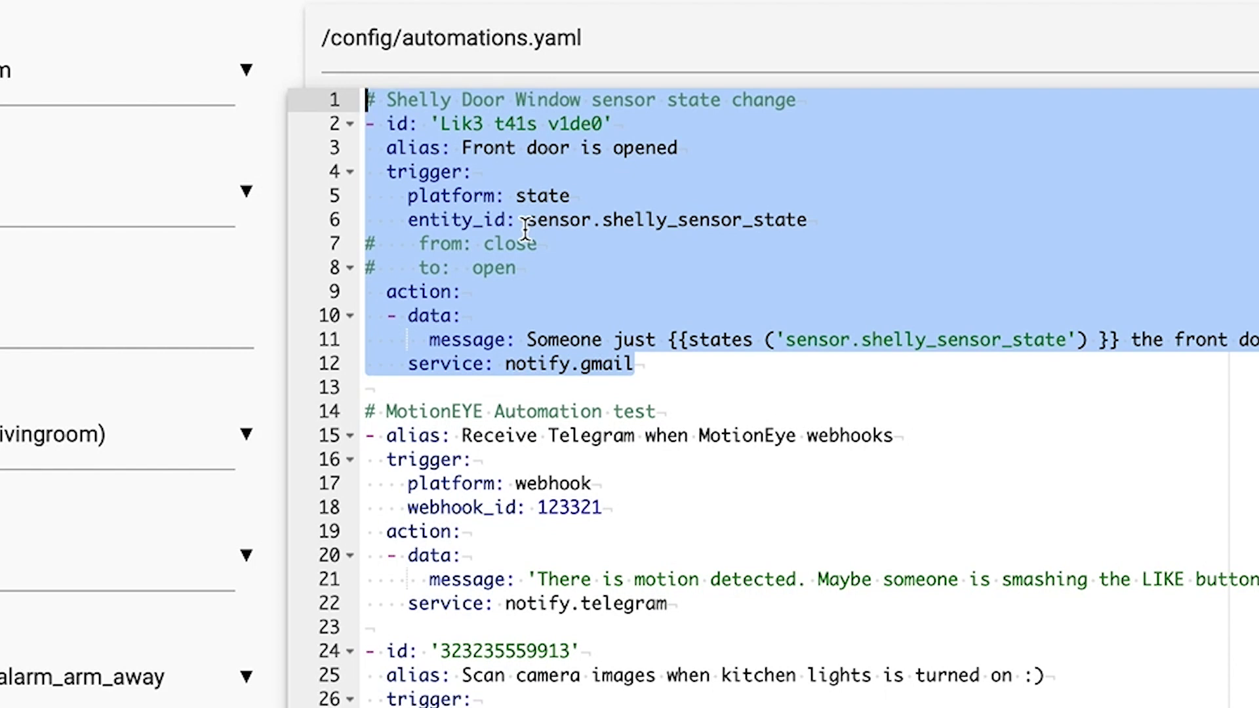
pyautogui.click(516, 125)
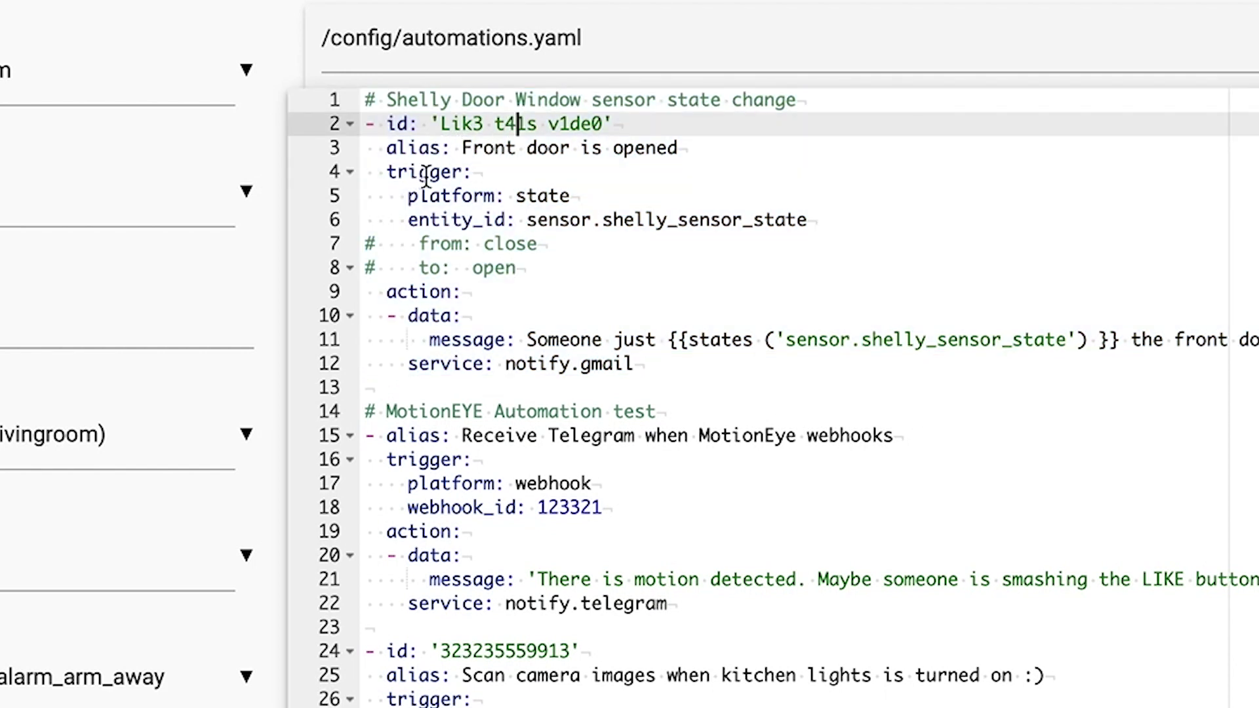
pyautogui.doubleClick(558, 221)
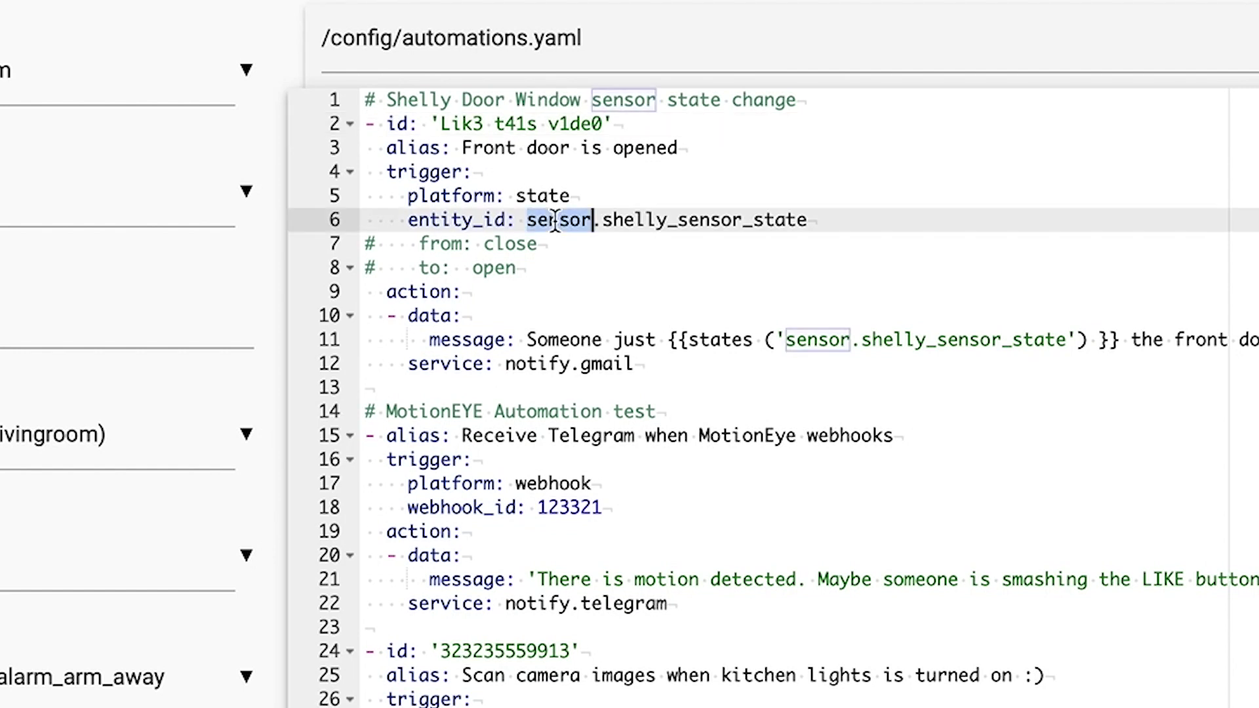
pyautogui.doubleClick(784, 220)
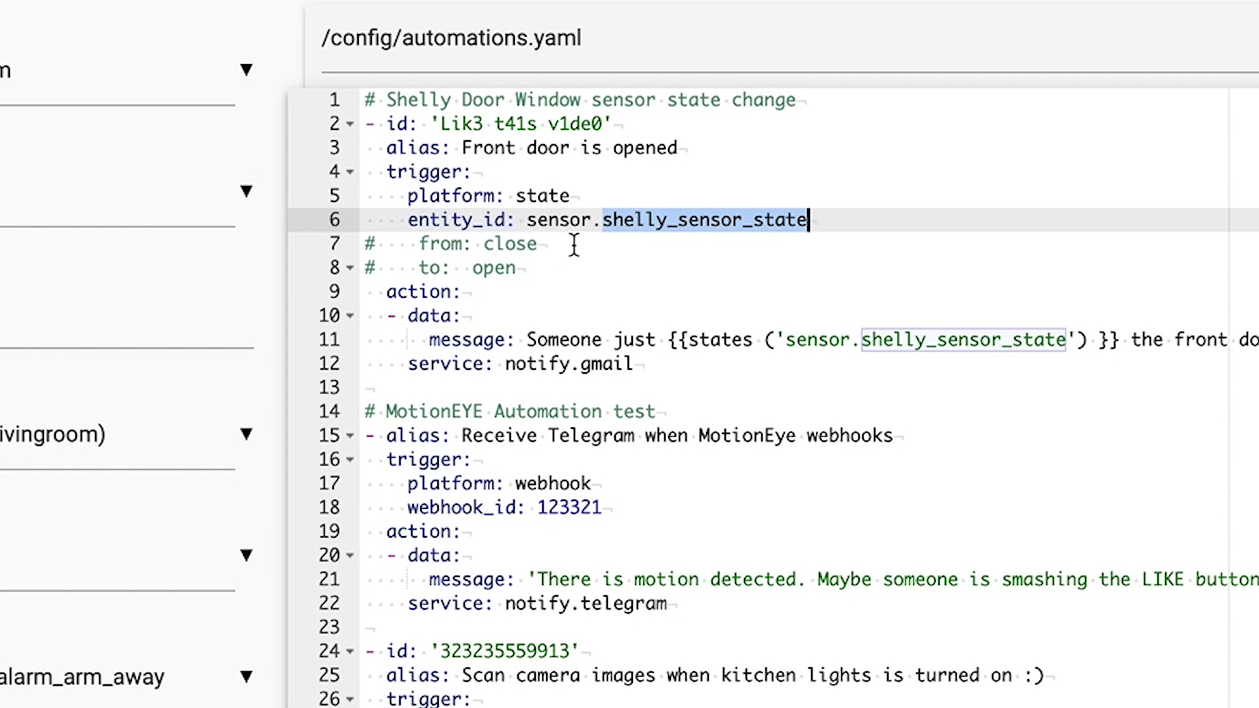
pyautogui.click(524, 244)
pyautogui.doubleClick(525, 245)
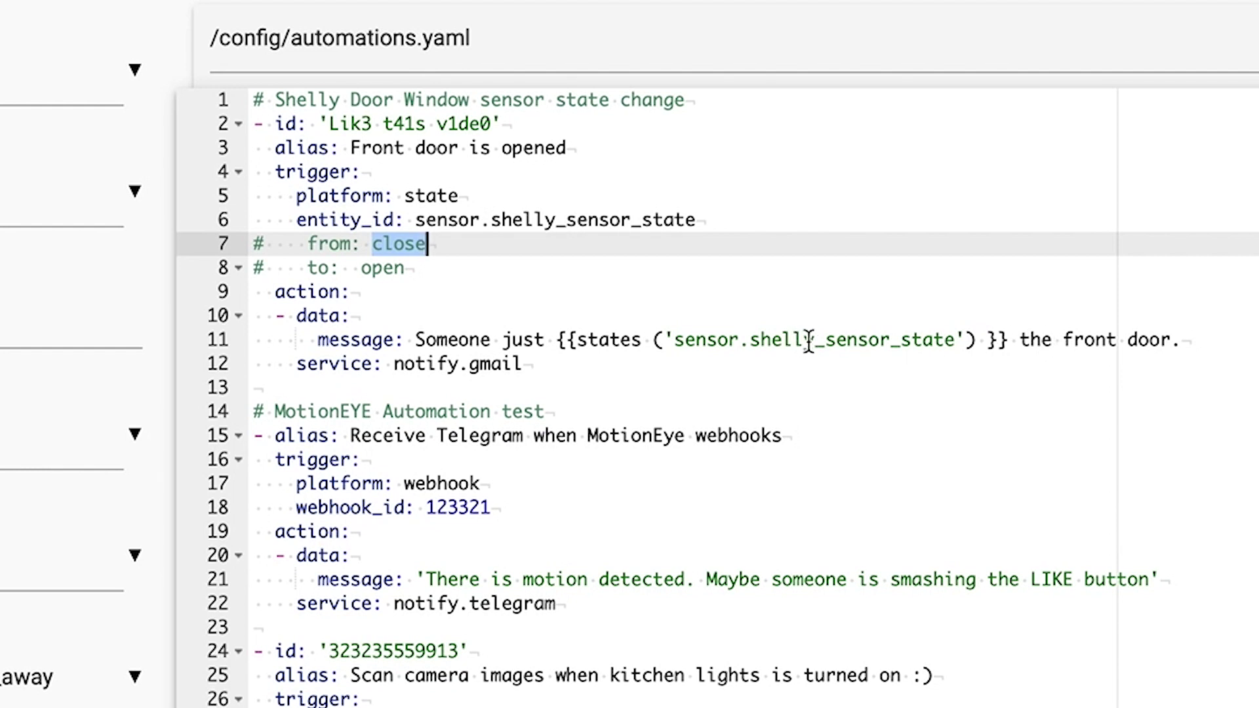
# Review the 'front door' notification message and its notify.gmail service, then go to Configuration.
pyautogui.moveTo(1170, 340); pyautogui.dragTo(1063, 341)
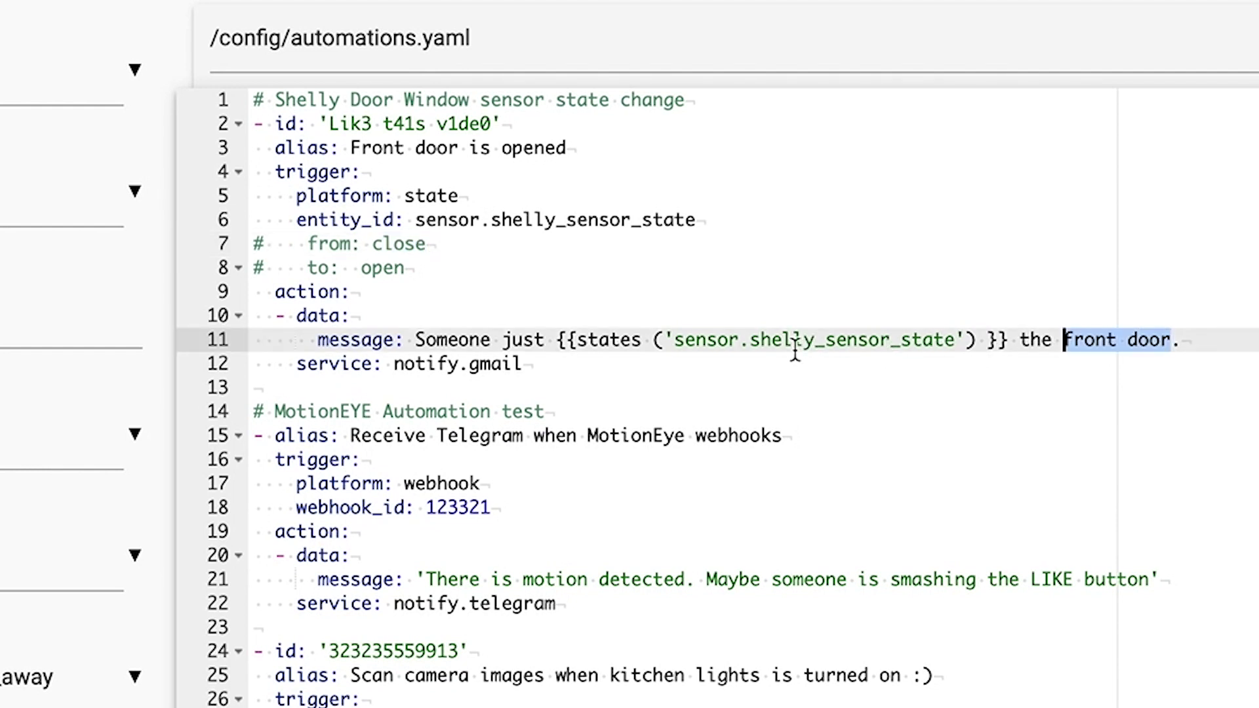
pyautogui.click(542, 341)
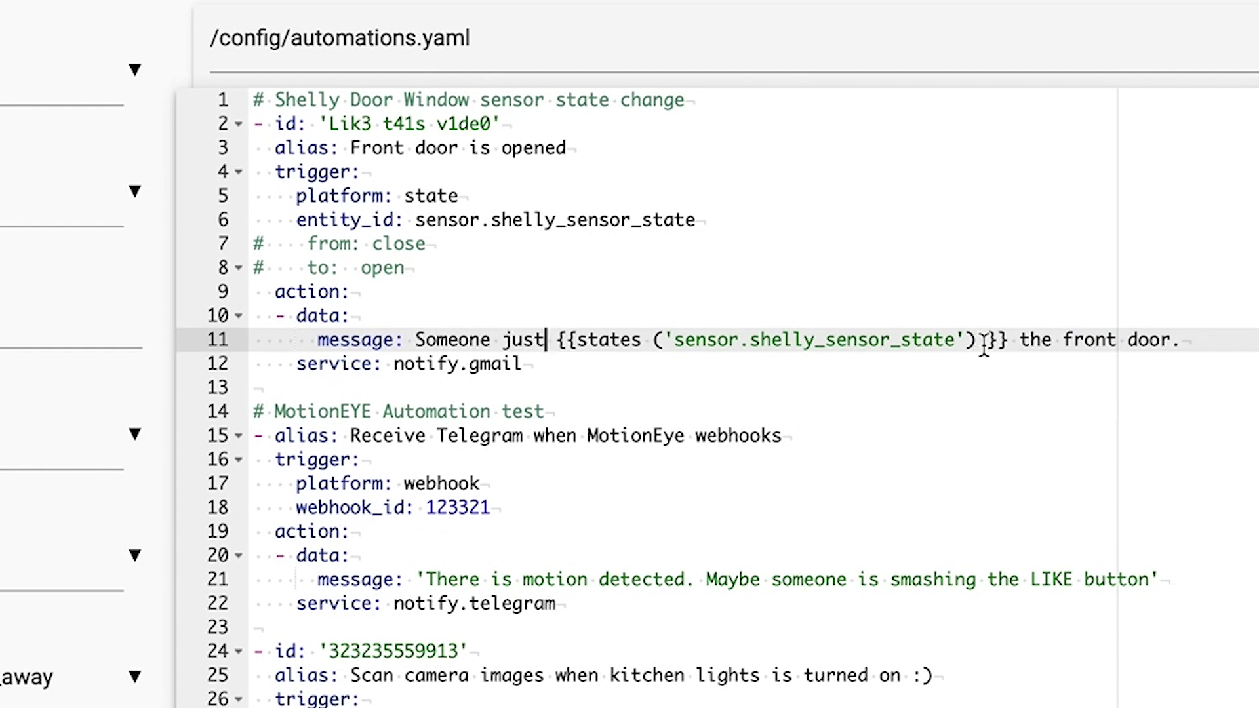
pyautogui.click(343, 364)
pyautogui.click(435, 362)
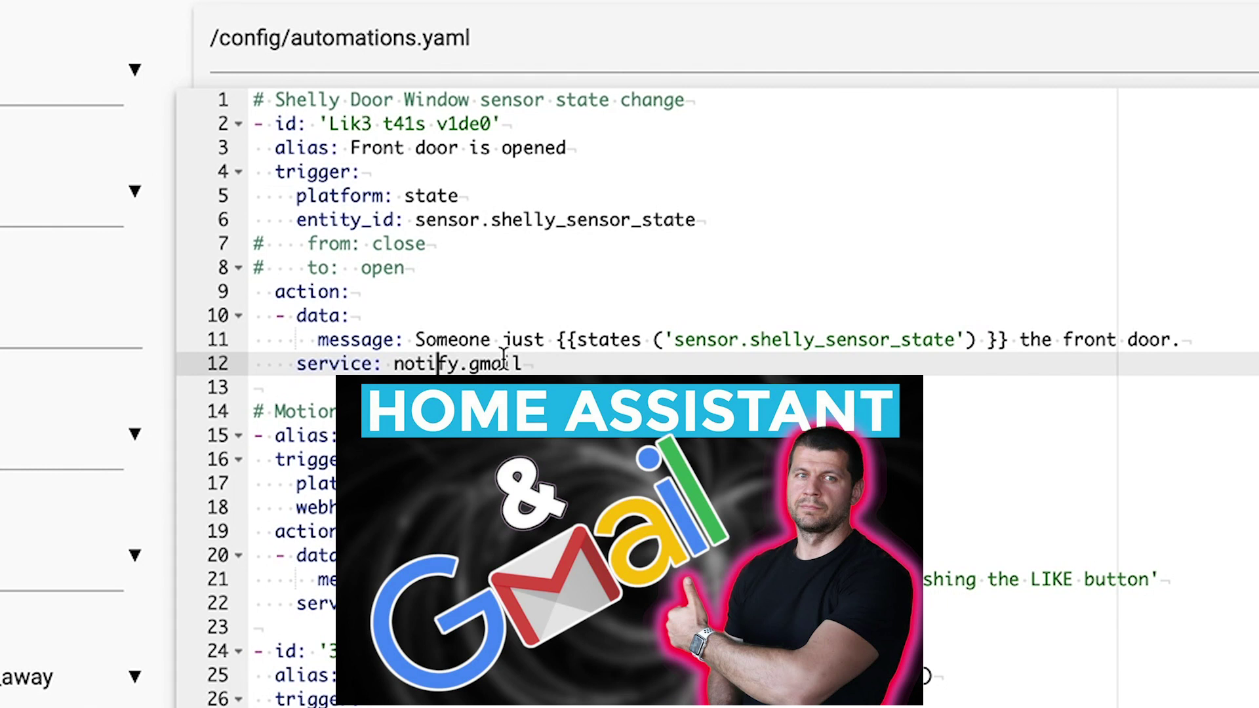
pyautogui.doubleClick(543, 364)
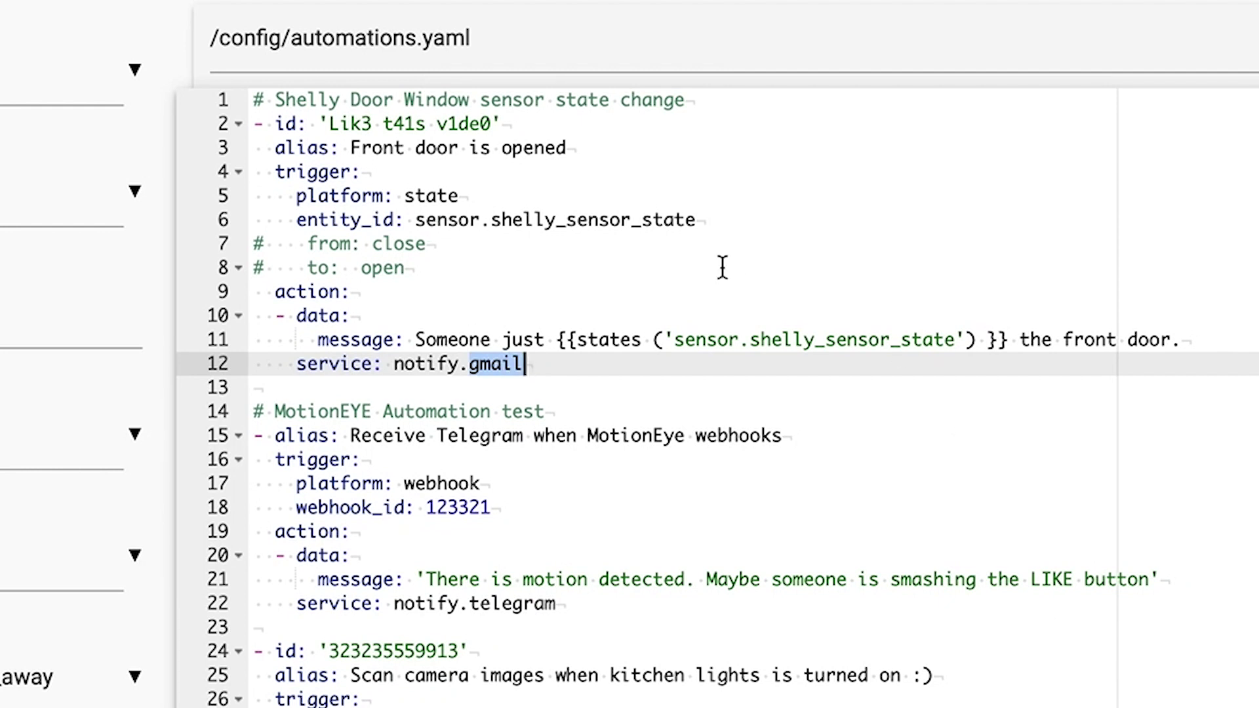
pyautogui.moveTo(559, 357); pyautogui.dragTo(252, 98)
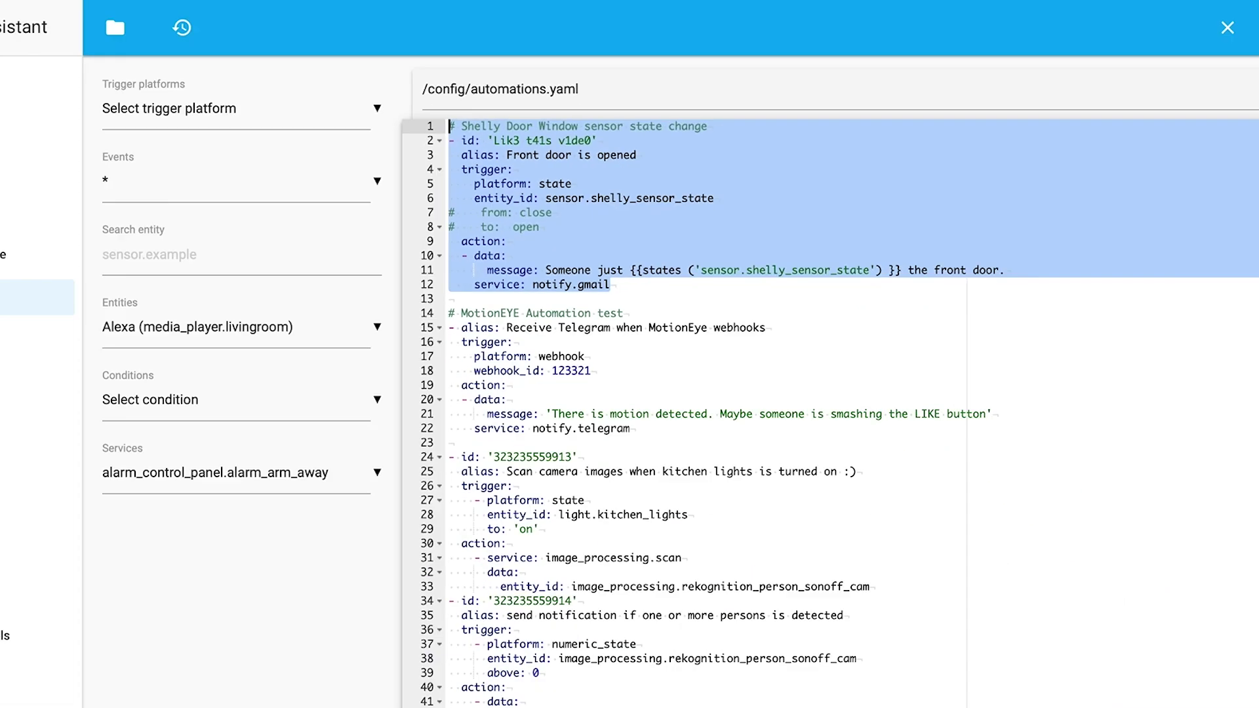
pyautogui.click(96, 631)
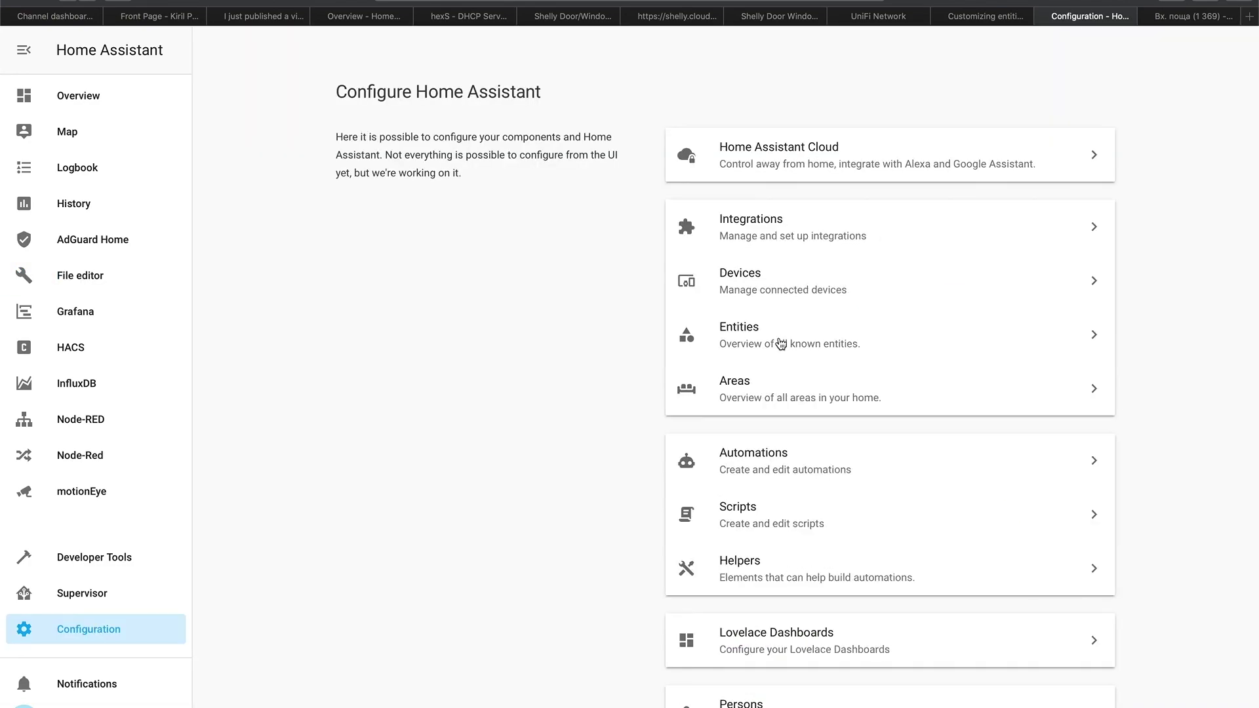
# Validate the configuration with Check Configuration in Server Controls.
pyautogui.scroll(-5, 765, 561)
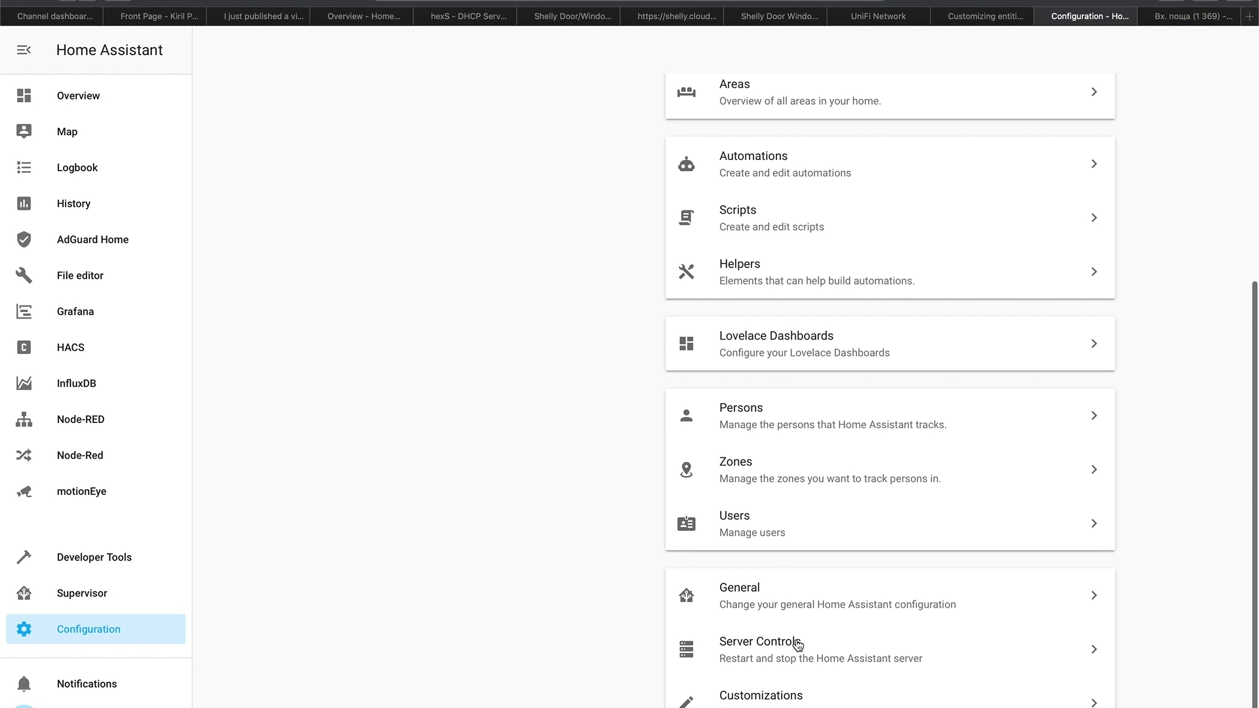
pyautogui.click(798, 646)
pyautogui.click(880, 283)
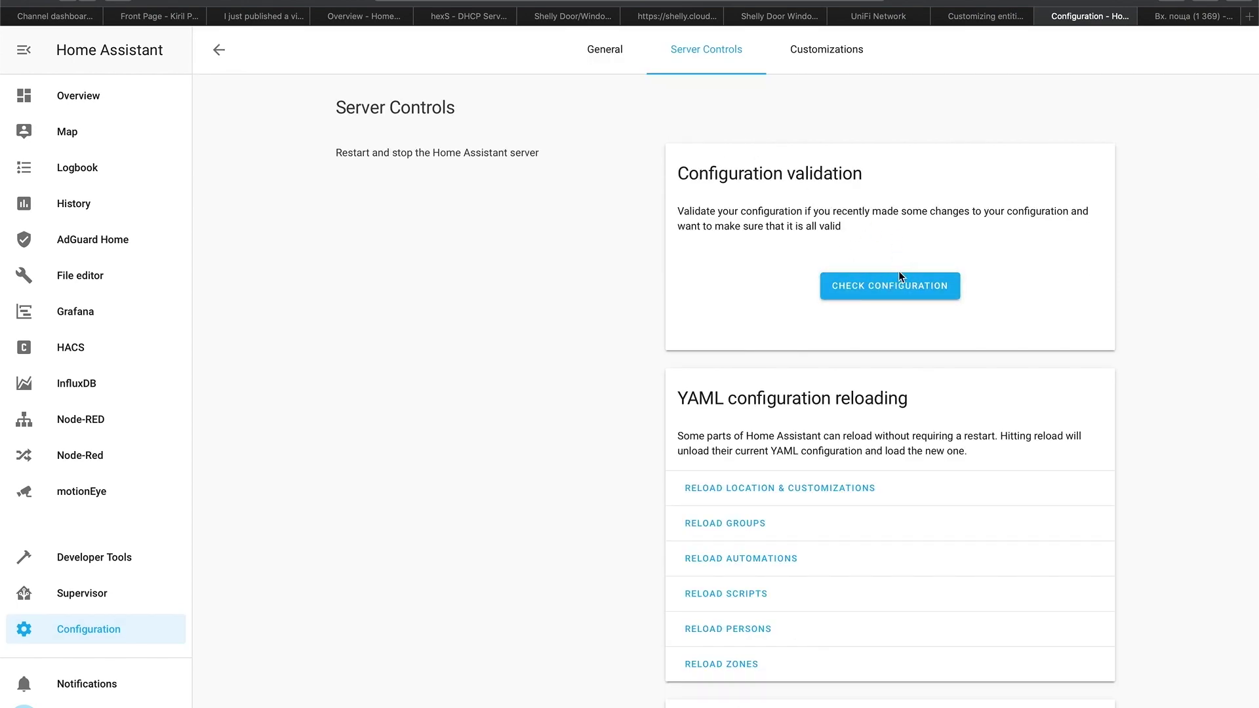
# Start a Home Assistant restart, cancel it, and go to Developer Tools.
pyautogui.scroll(-3, 800, 577)
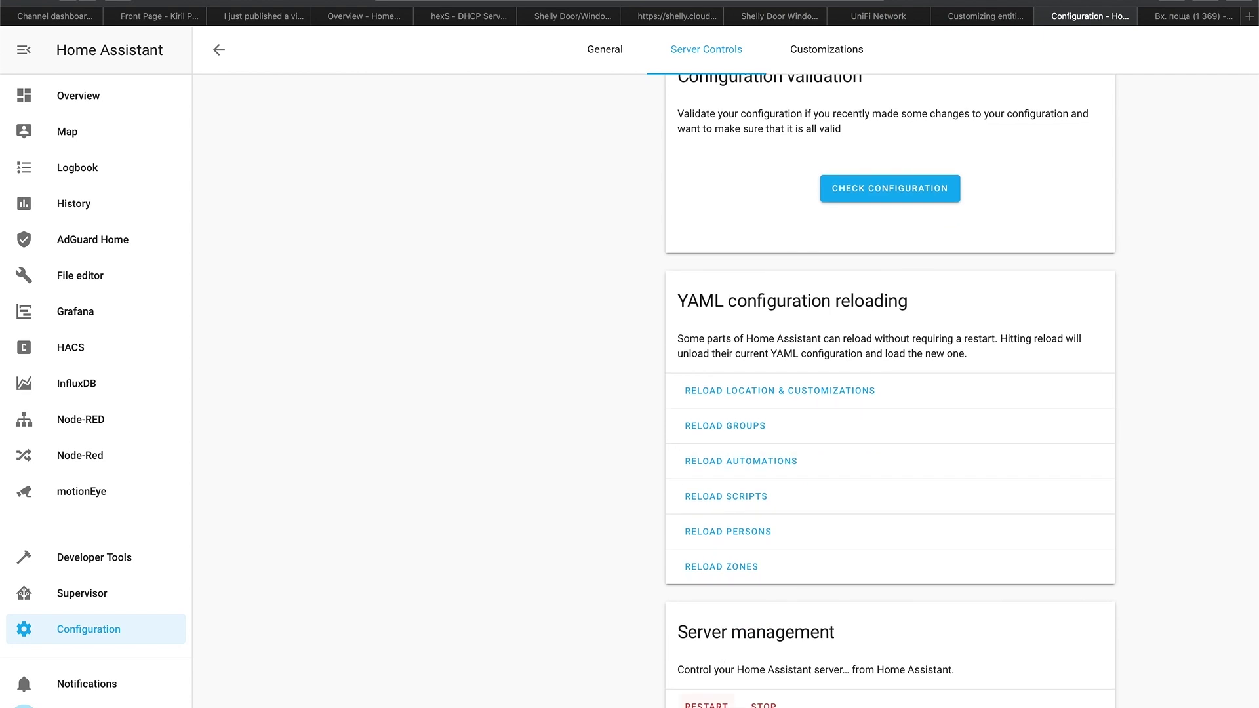
pyautogui.click(706, 704)
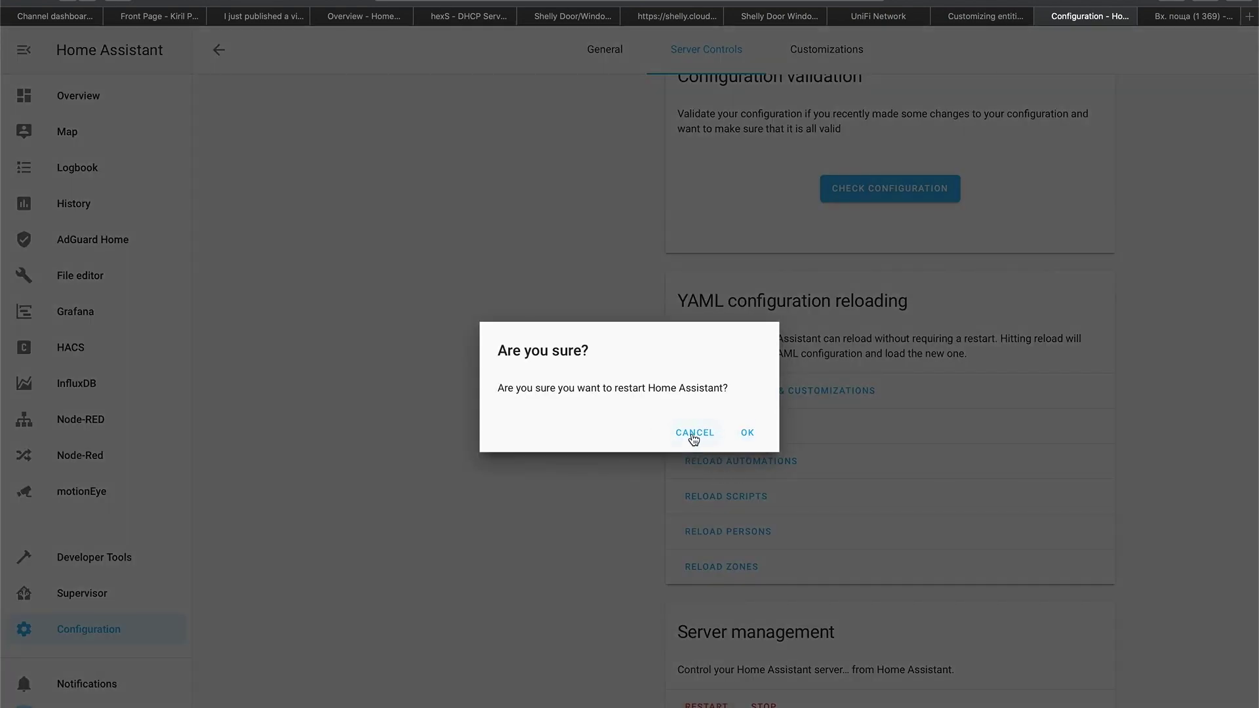
pyautogui.click(693, 437)
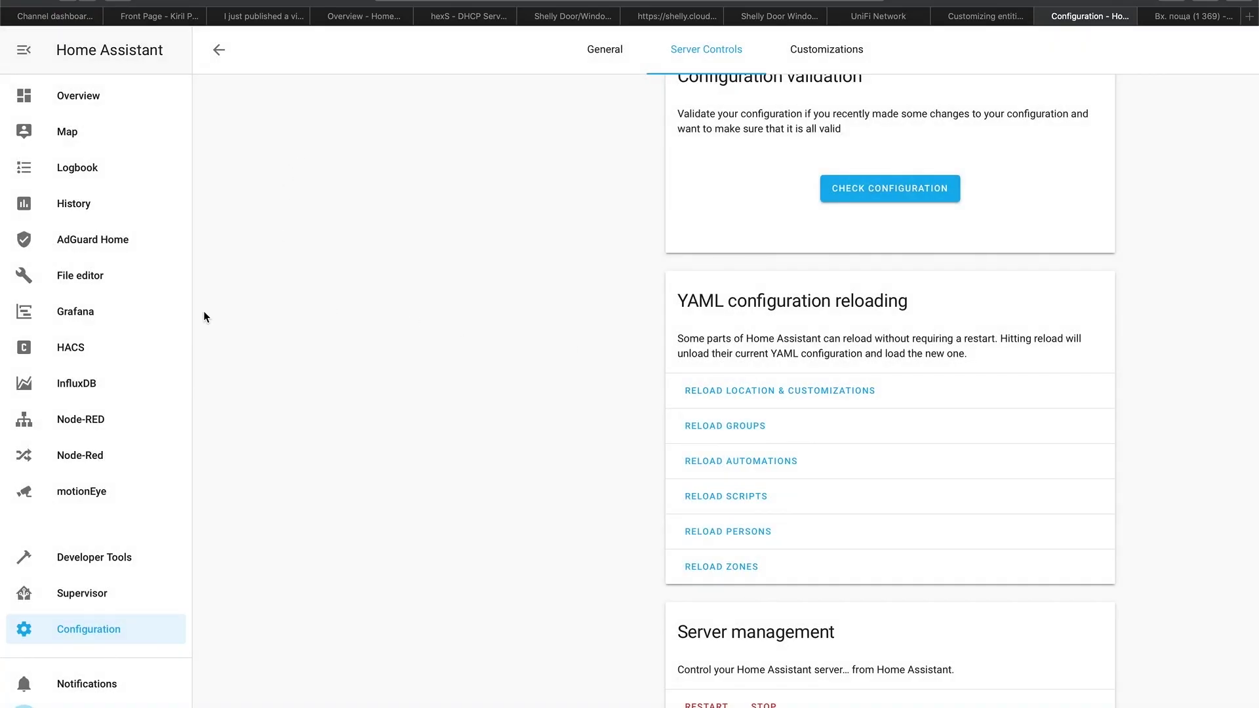
pyautogui.click(112, 563)
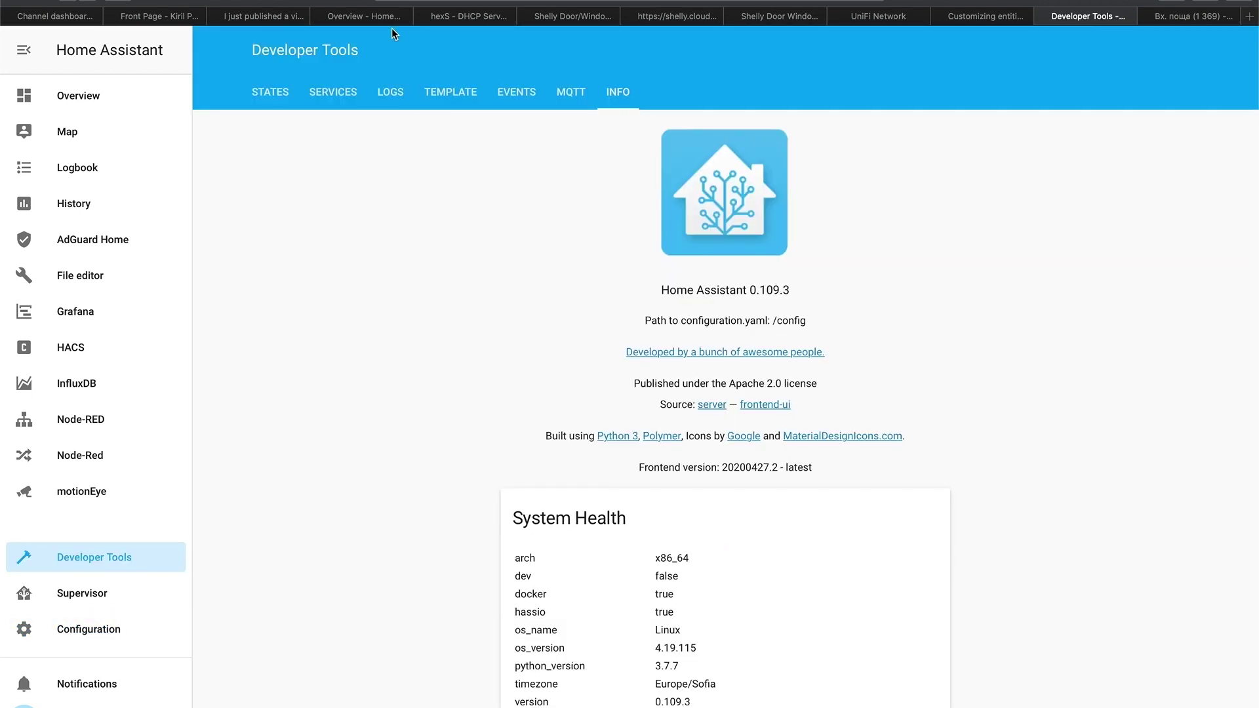
# In the States tab, look up sensor.shelly_sensor_battery and confirm its state of 97 %.
pyautogui.click(284, 96)
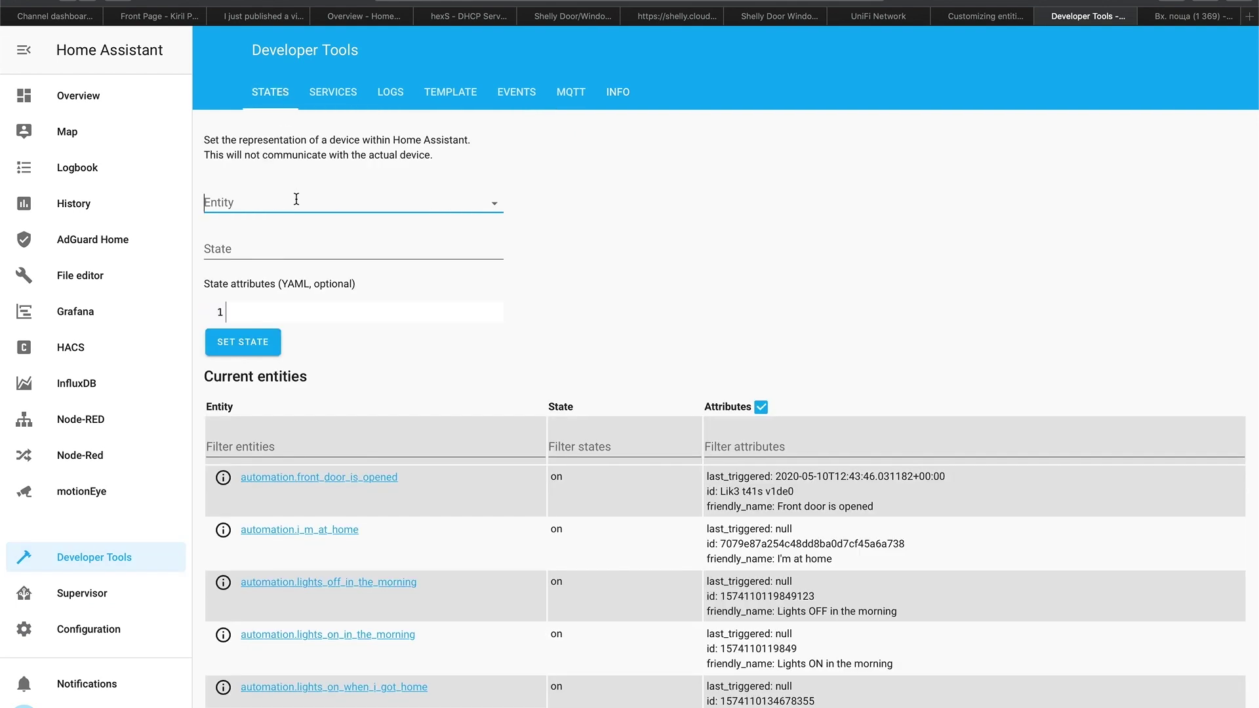
pyautogui.click(296, 199)
pyautogui.write('she')
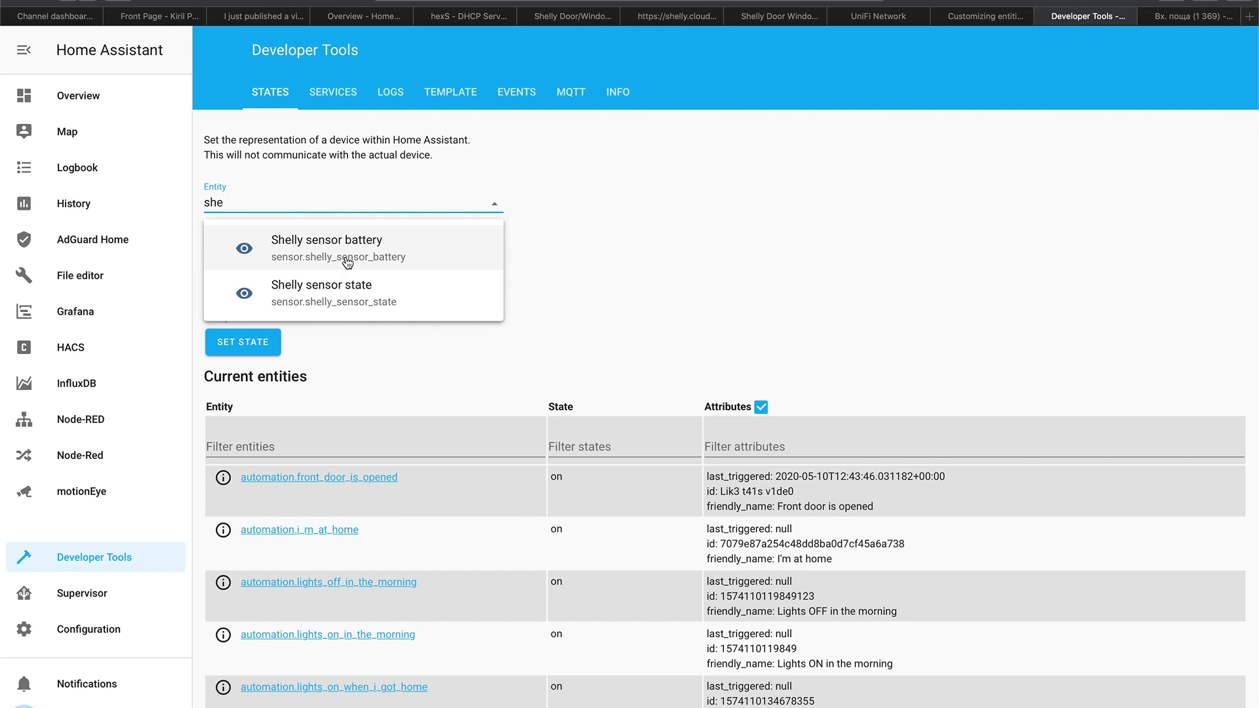
pyautogui.doubleClick(333, 209)
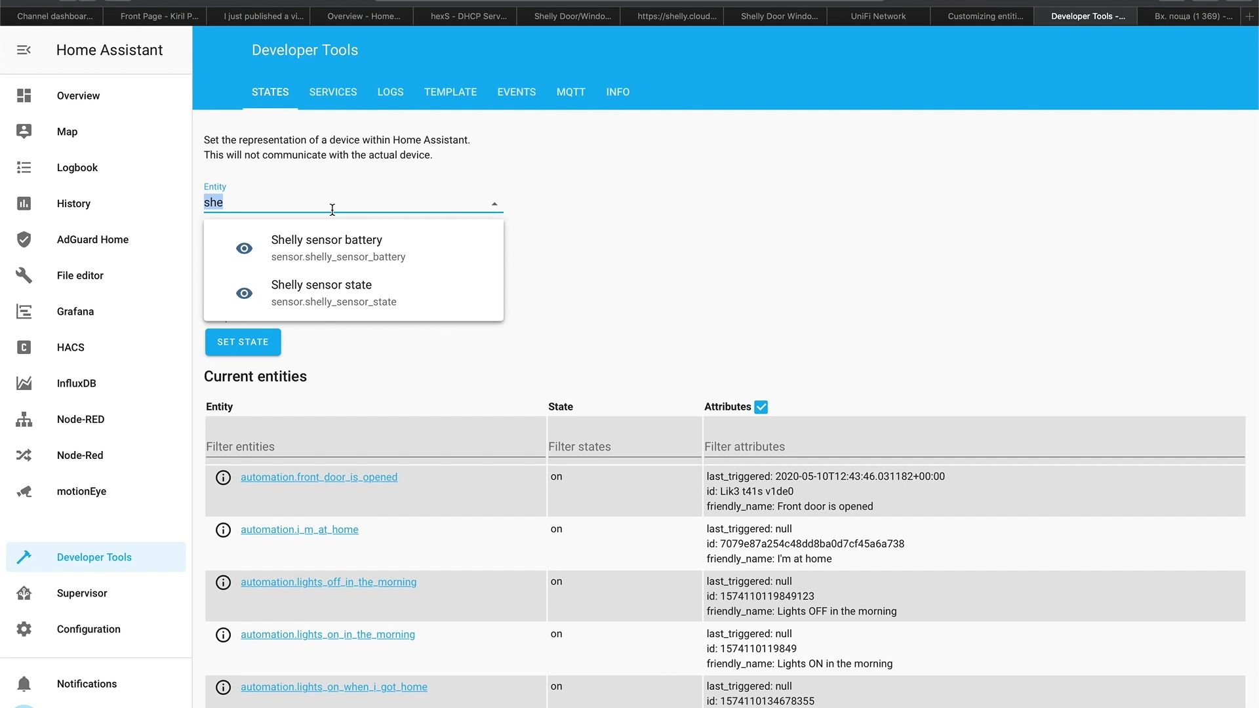
pyautogui.click(321, 254)
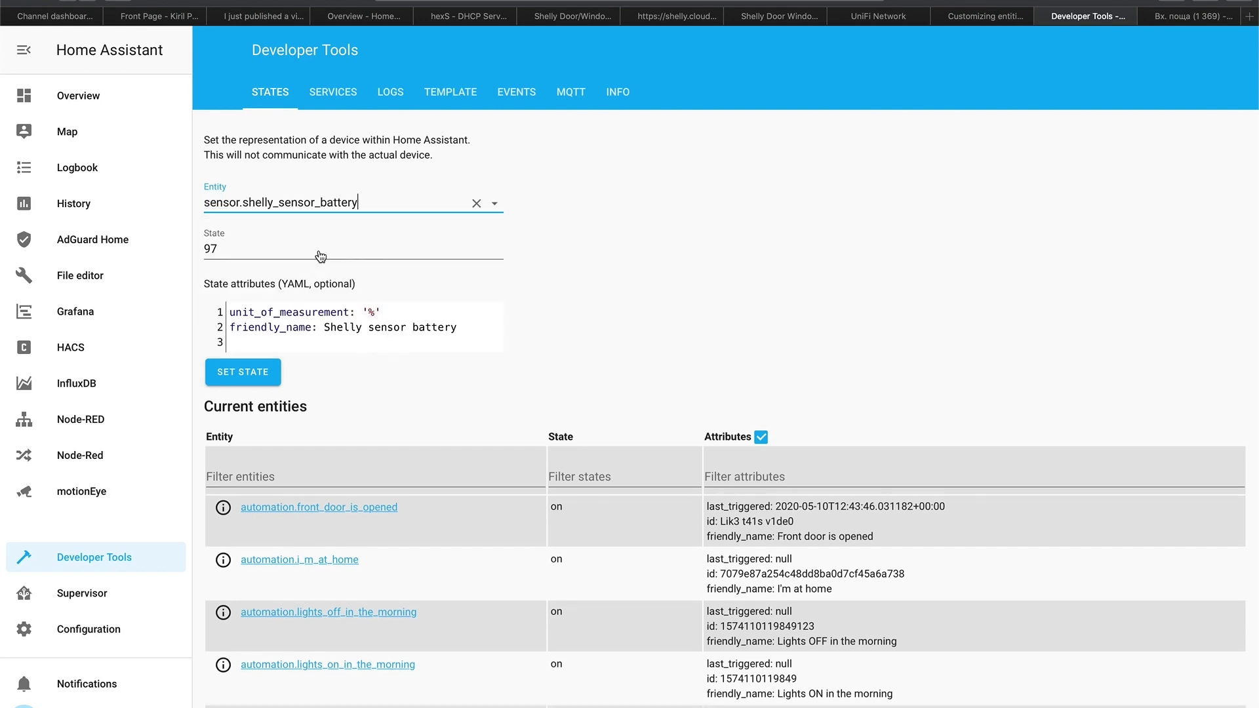
pyautogui.click(283, 207)
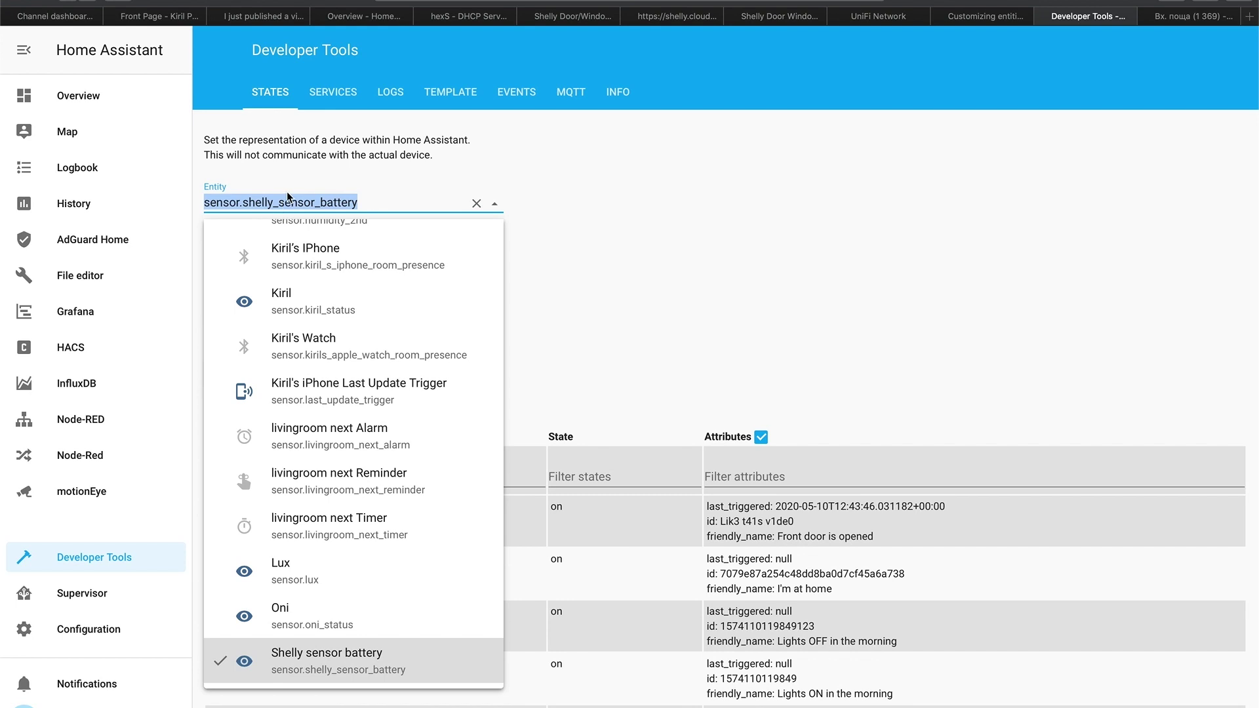
pyautogui.click(284, 198)
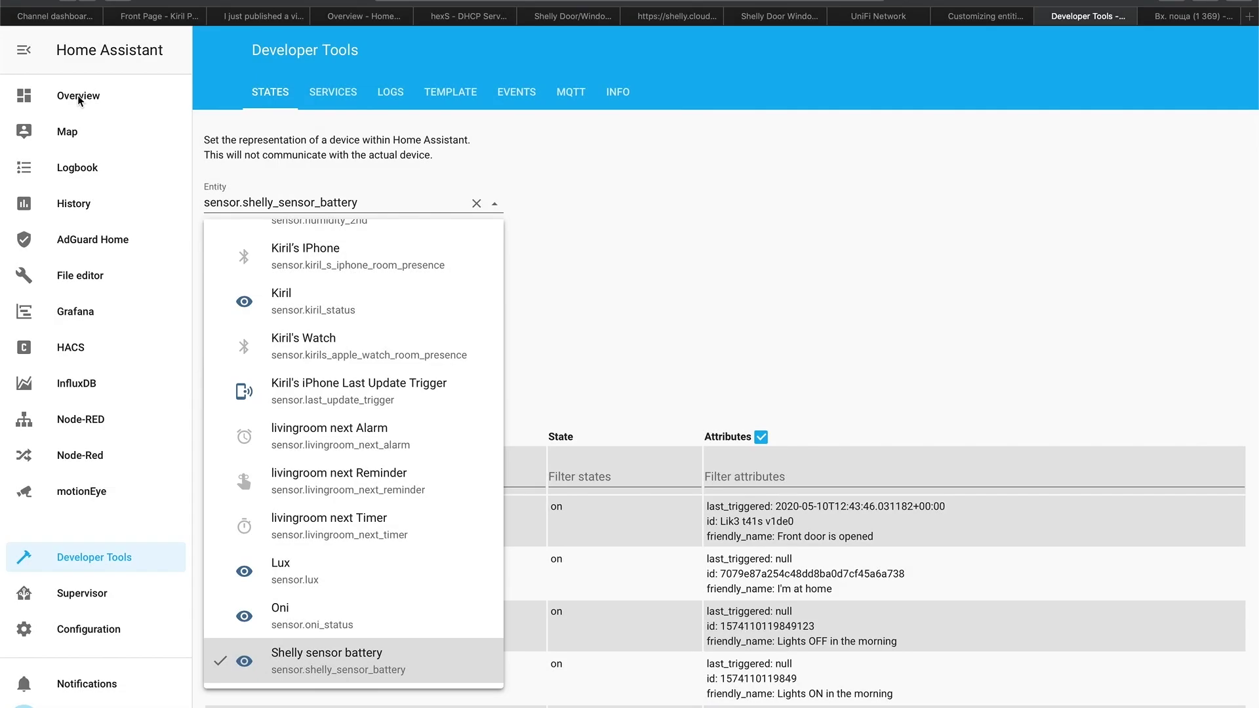
pyautogui.click(77, 95)
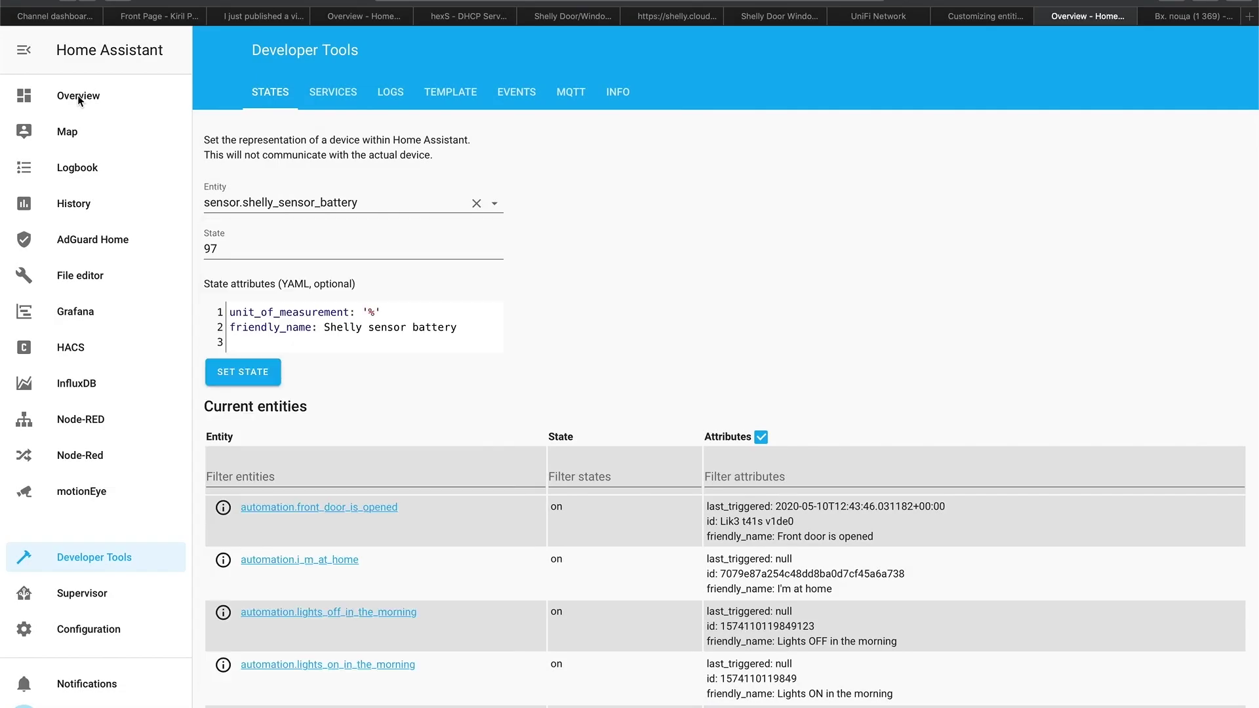
# Put the TEST view into Configure UI mode and start a new Entities card.
pyautogui.click(445, 55)
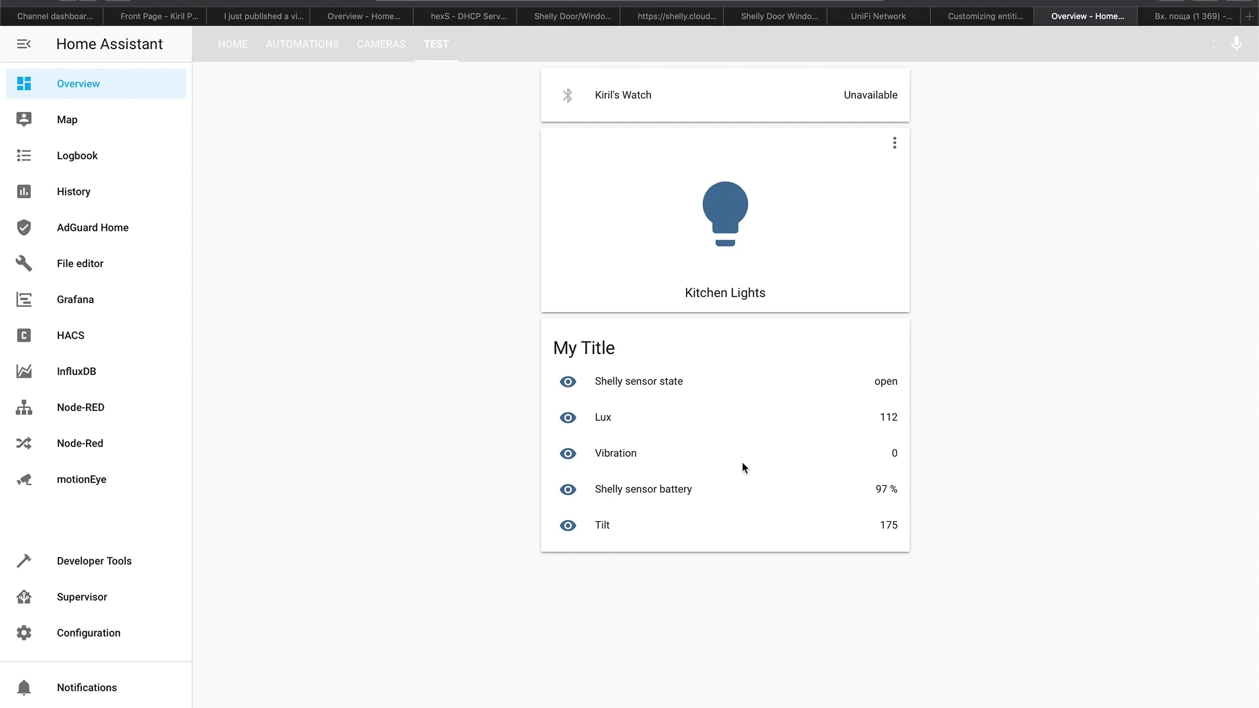
pyautogui.click(1211, 47)
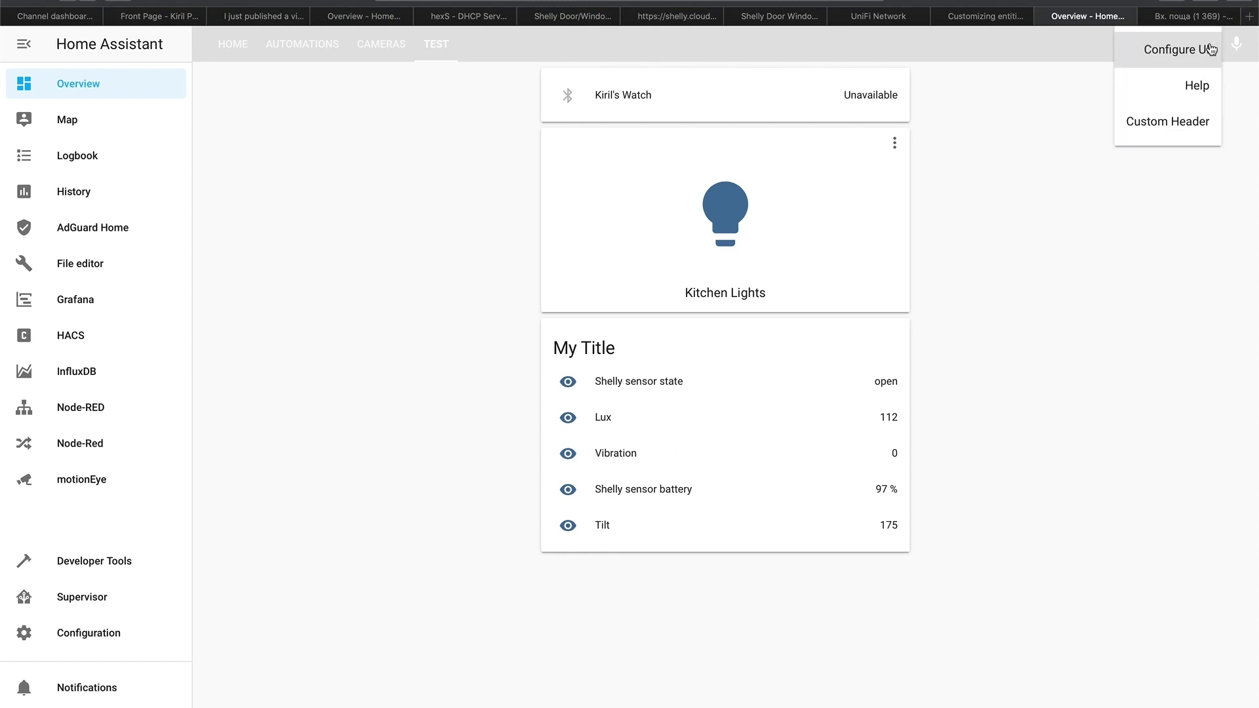
pyautogui.click(1171, 51)
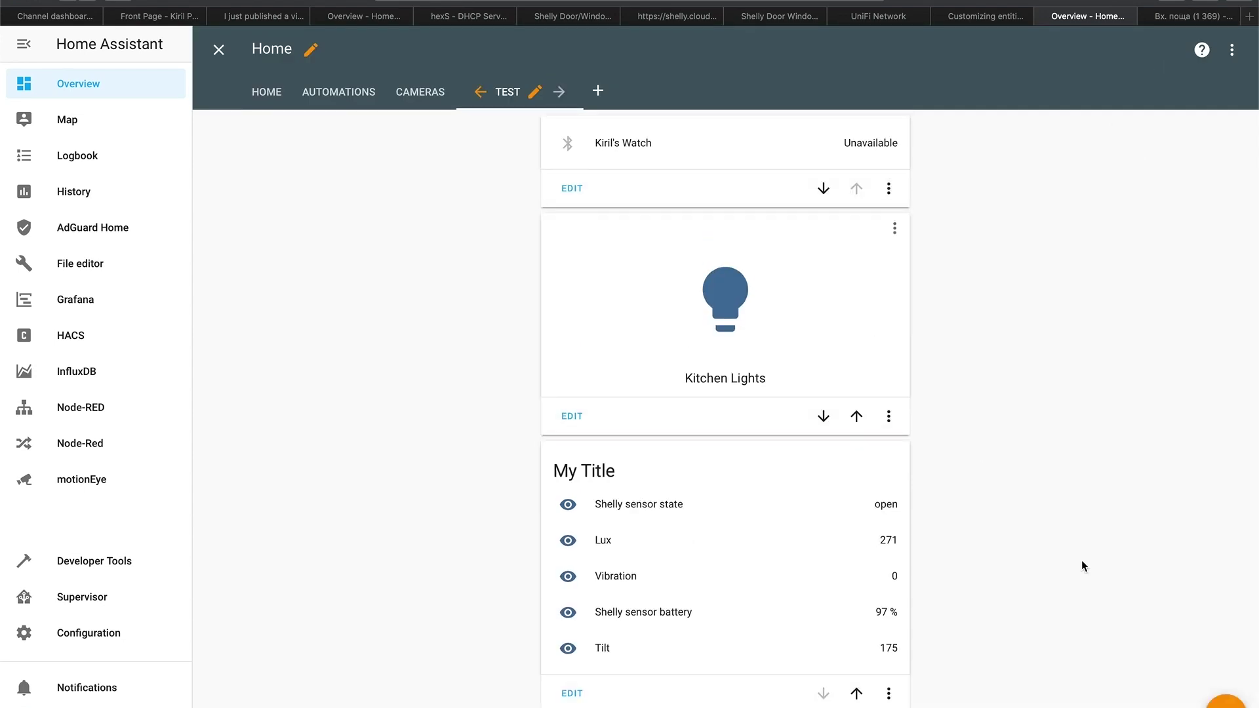
pyautogui.click(1209, 703)
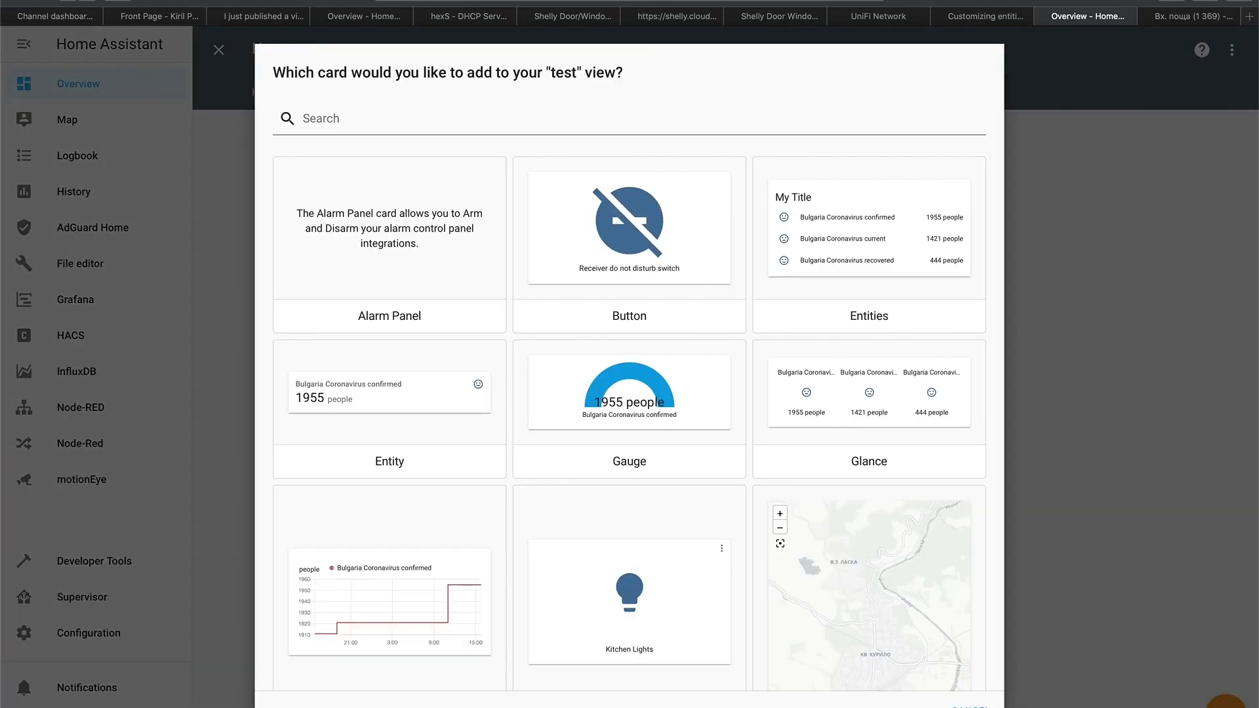
pyautogui.click(528, 121)
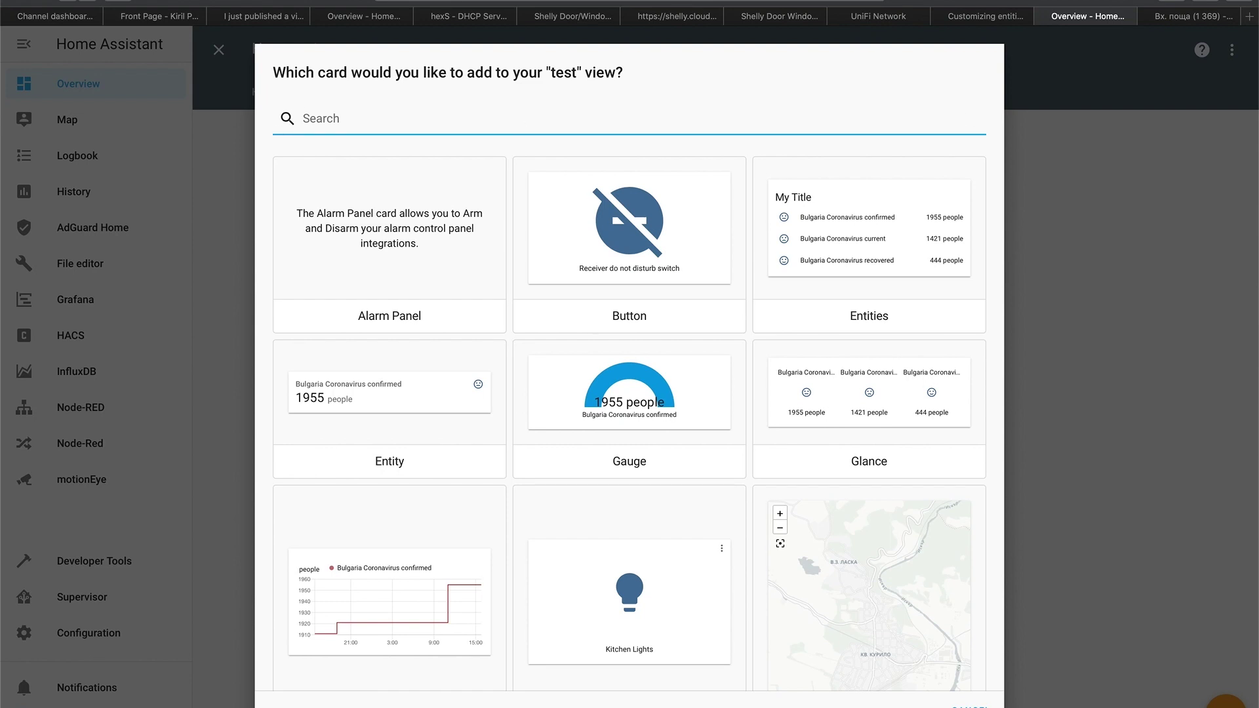
pyautogui.write('en')
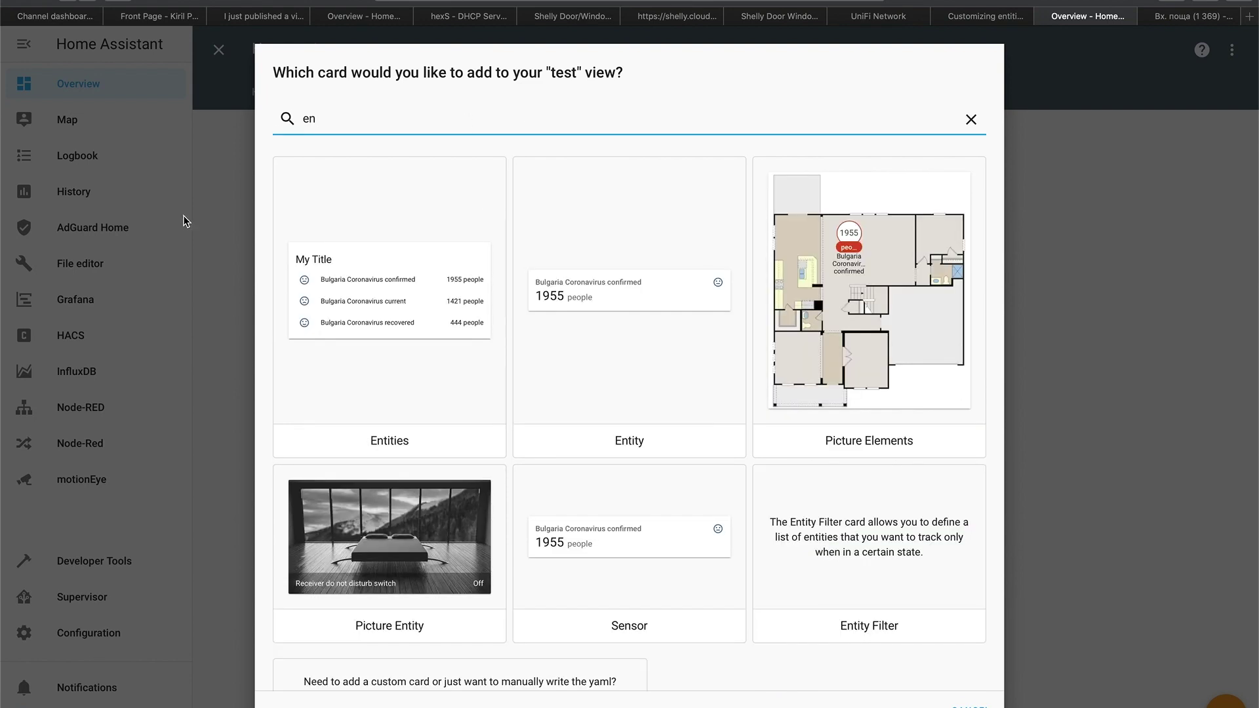
pyautogui.click(383, 294)
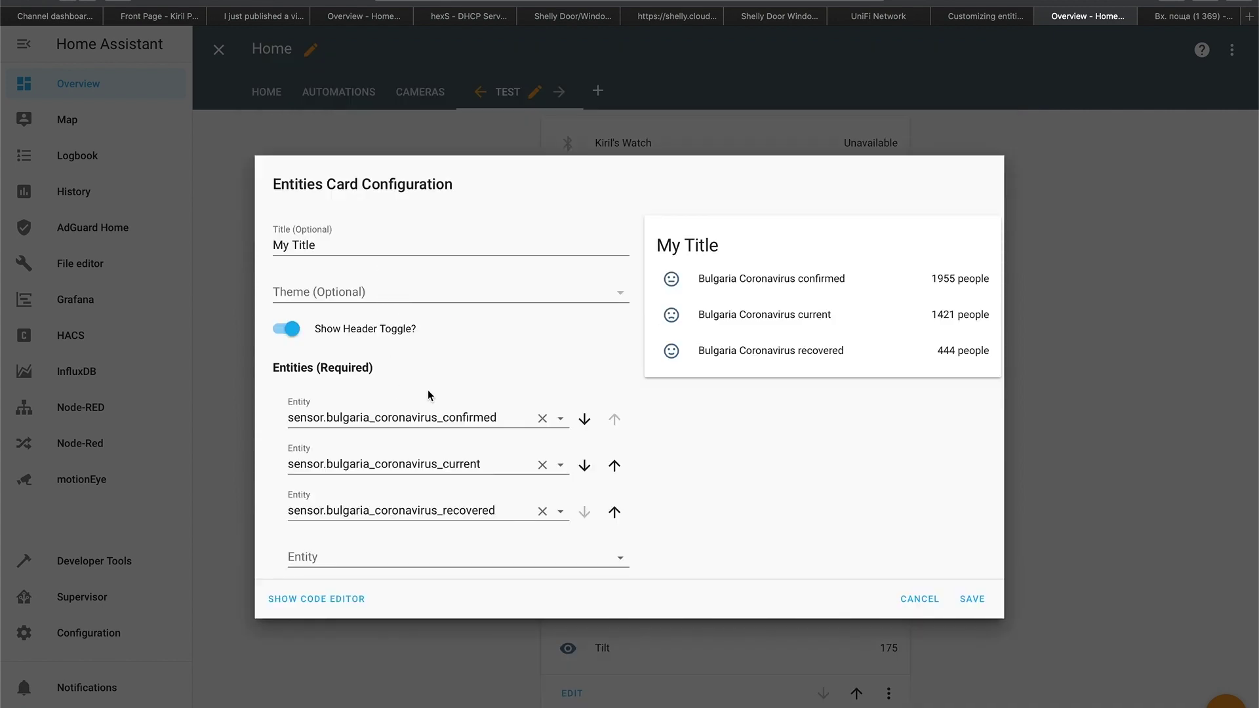
# Remove the two coronavirus entities and put Shelly sensor battery in their place.
pyautogui.click(543, 420)
pyautogui.click(543, 443)
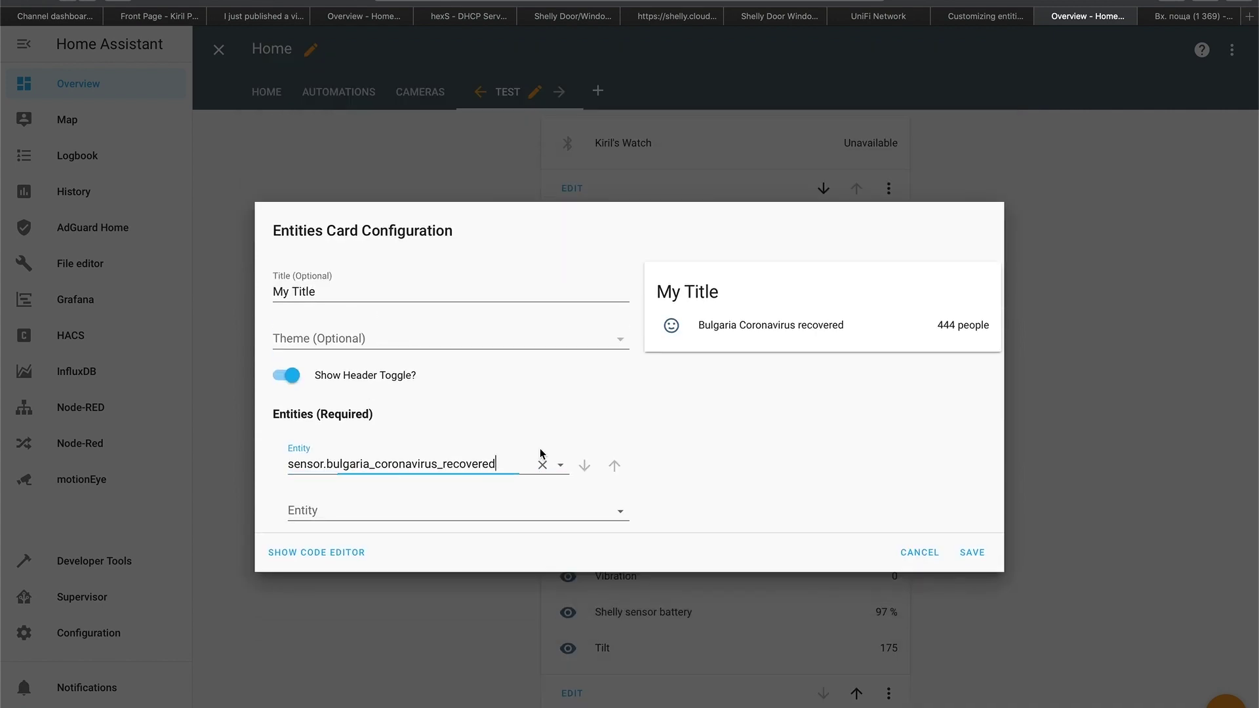
pyautogui.click(561, 466)
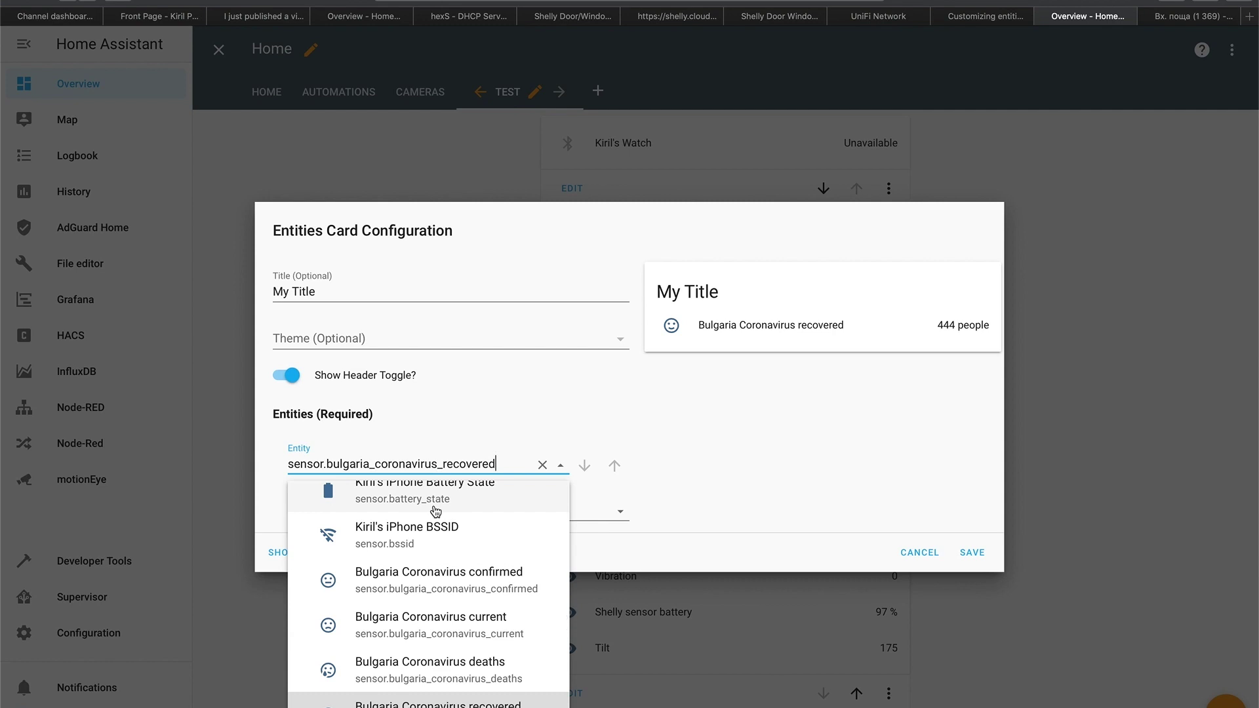
pyautogui.write('v')
pyautogui.press('BackSpace')
pyautogui.hotkey('ctrl', 'a')
pyautogui.write('she')
pyautogui.click(417, 516)
# Add the Vibration sensor to the card, then discard the trial Entities card.
pyautogui.click(386, 512)
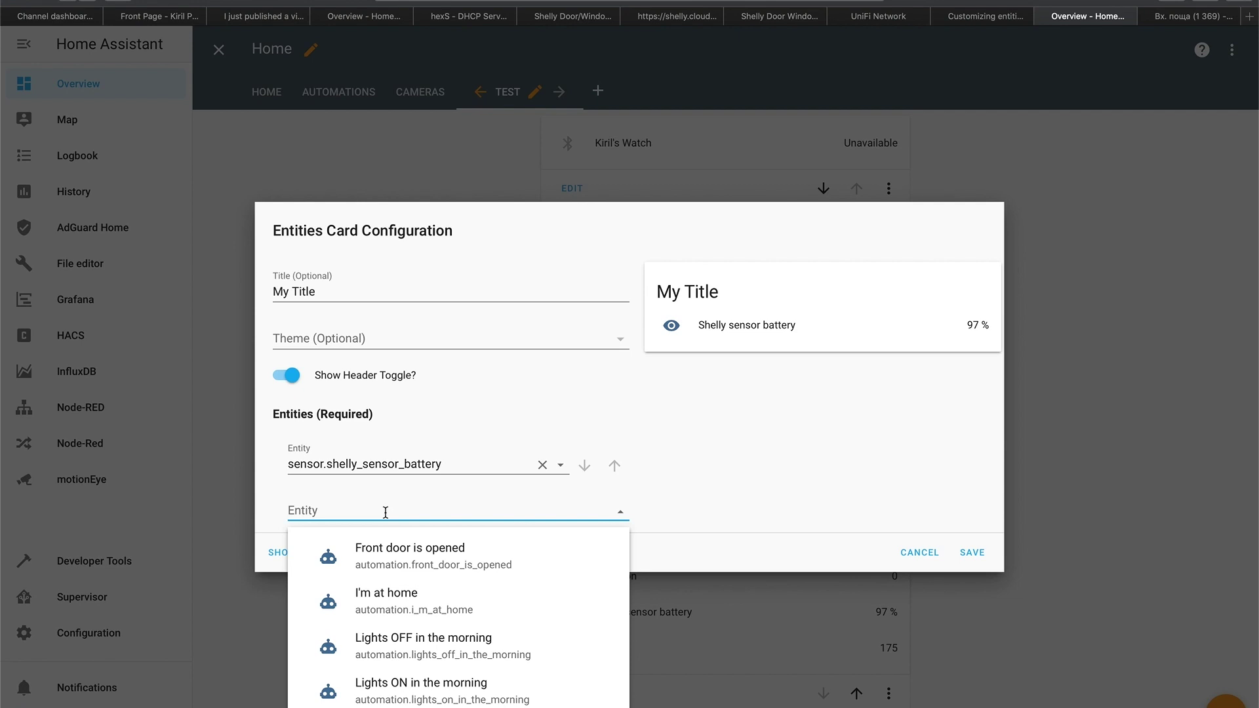
pyautogui.write('vib')
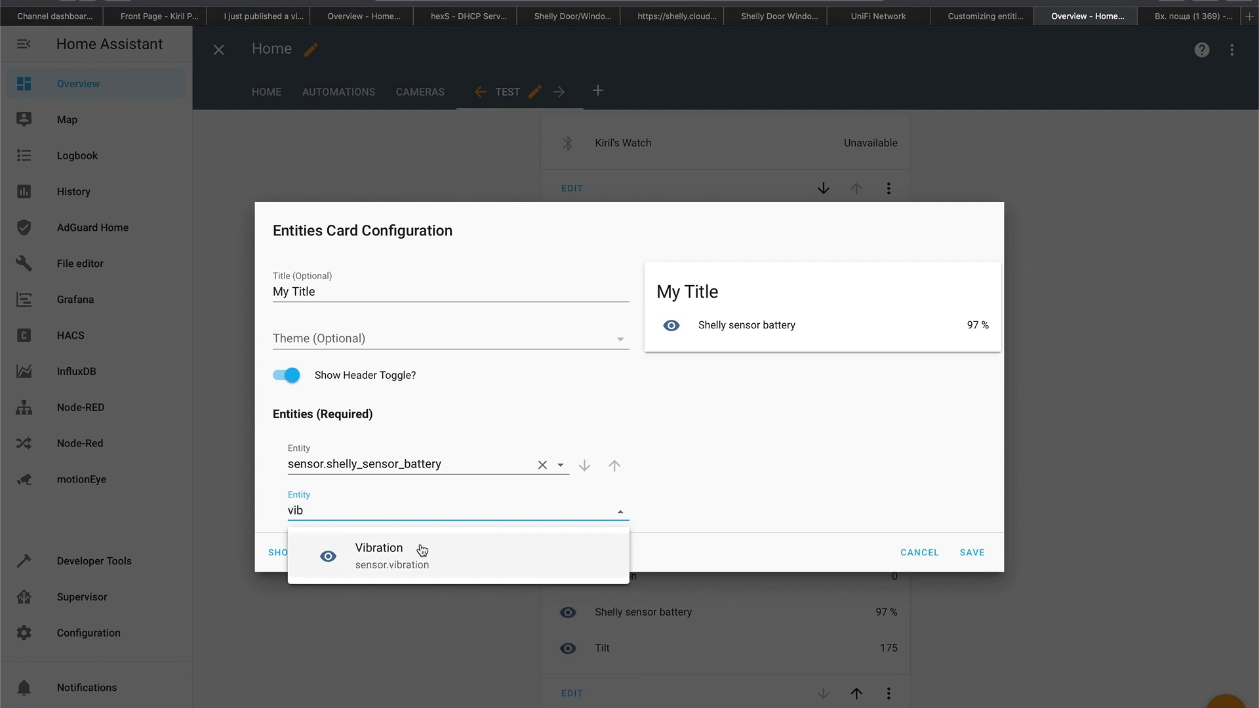
pyautogui.click(421, 551)
pyautogui.click(386, 528)
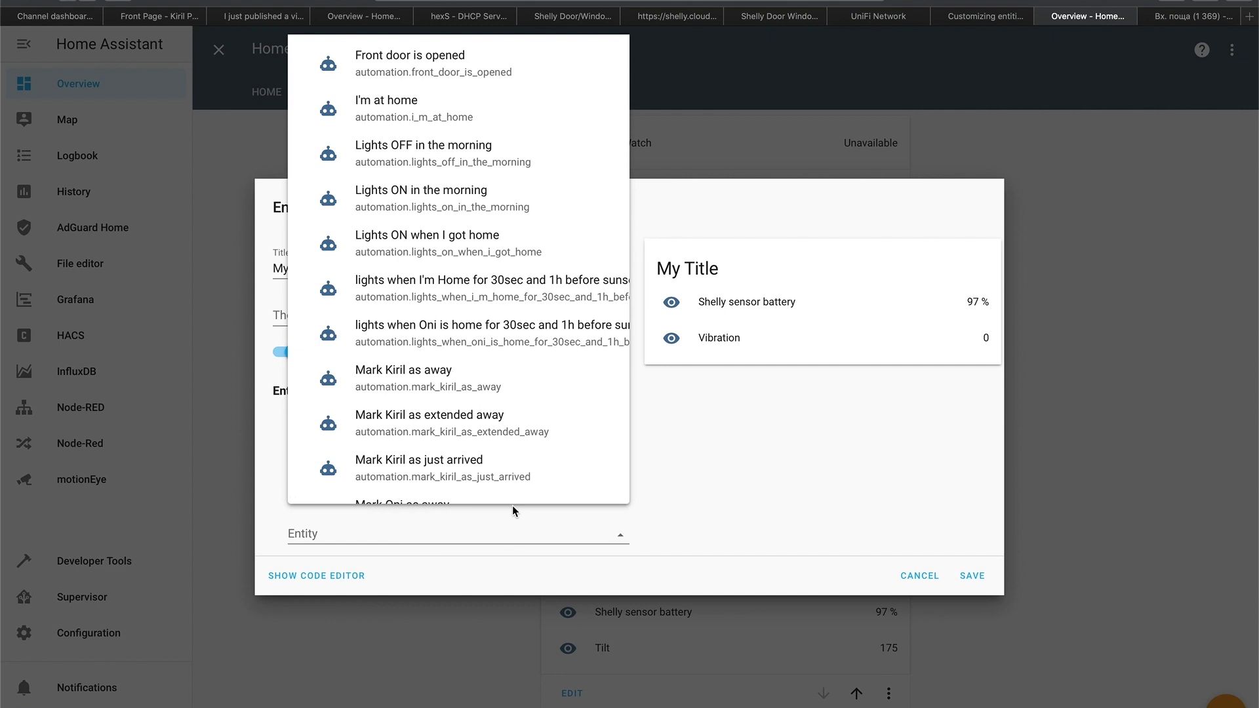
pyautogui.click(725, 474)
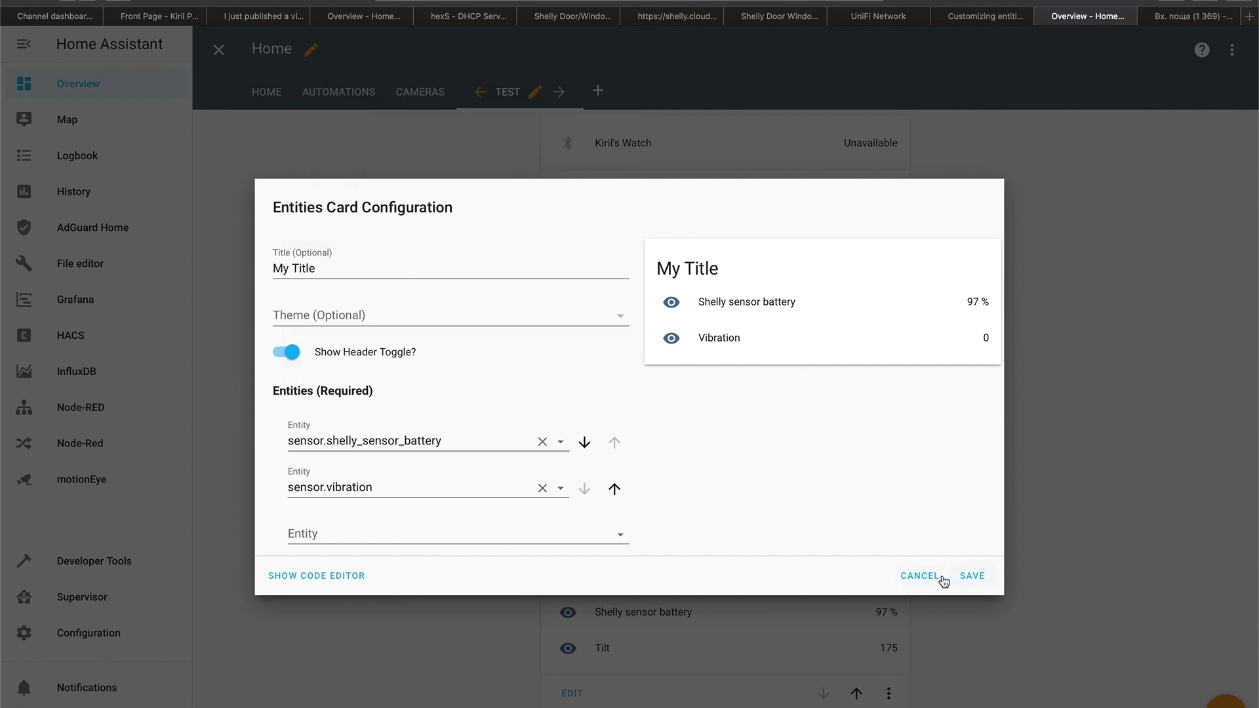
pyautogui.click(919, 575)
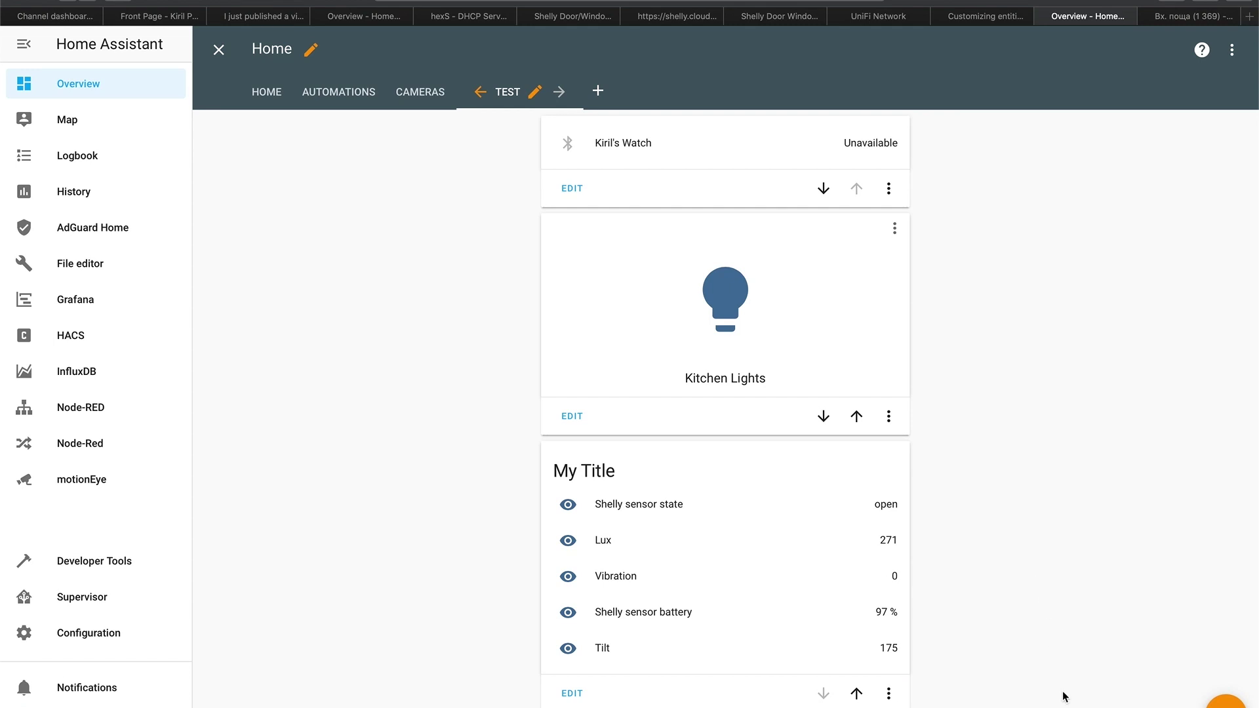
# Compare MQTT Explorer's live values with the dashboard card showing state close and Lux 164.
pyautogui.click(1082, 682)
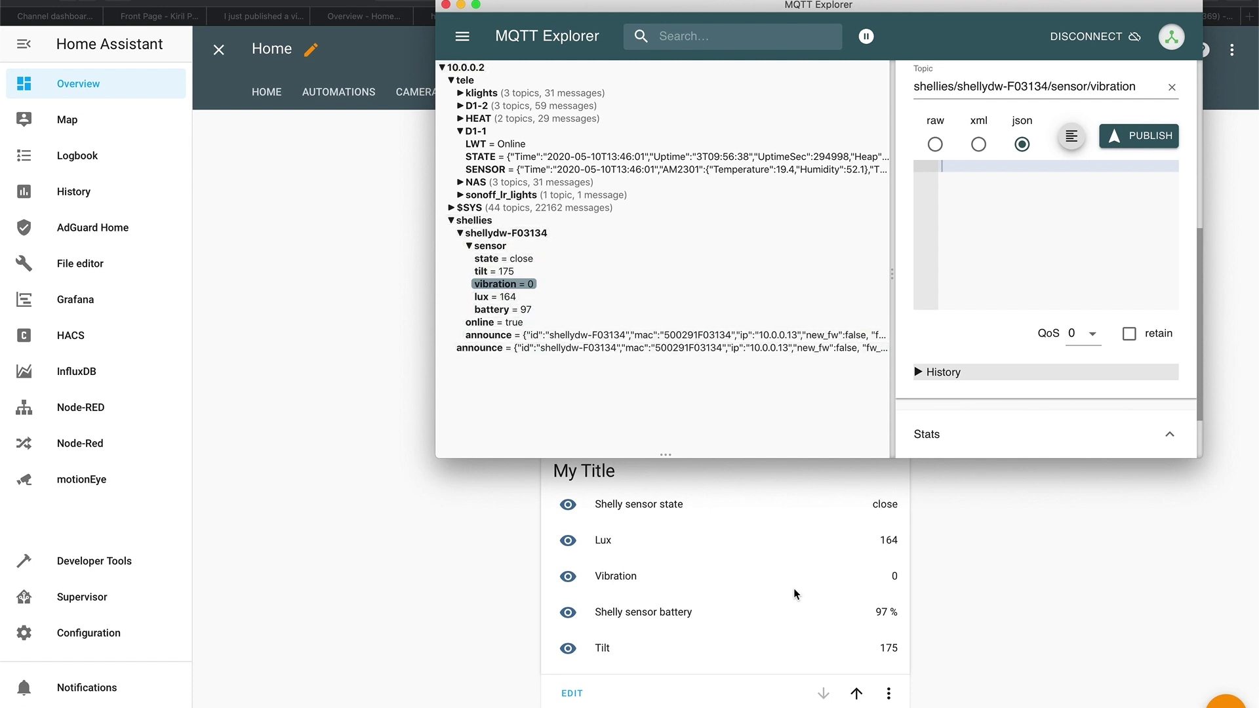
pyautogui.click(1029, 502)
# Refresh the Gmail inbox to find the 'Someone just close the front door.' email.
pyautogui.click(1183, 17)
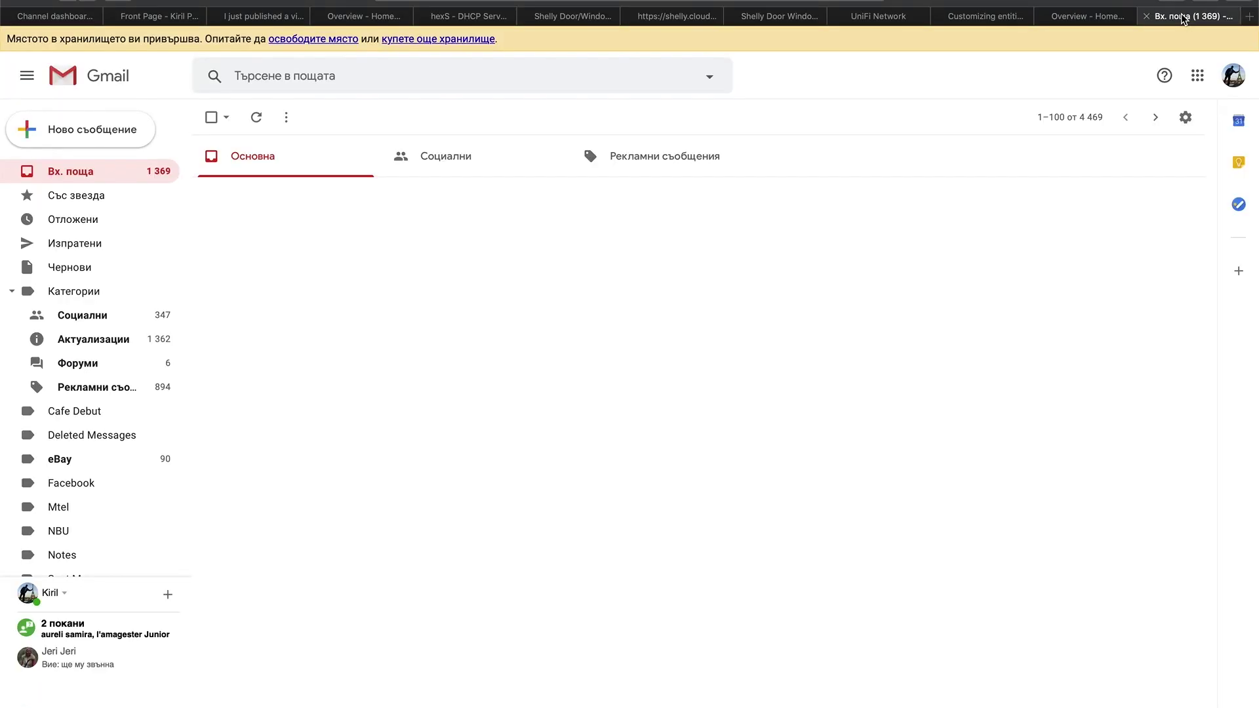
pyautogui.click(64, 173)
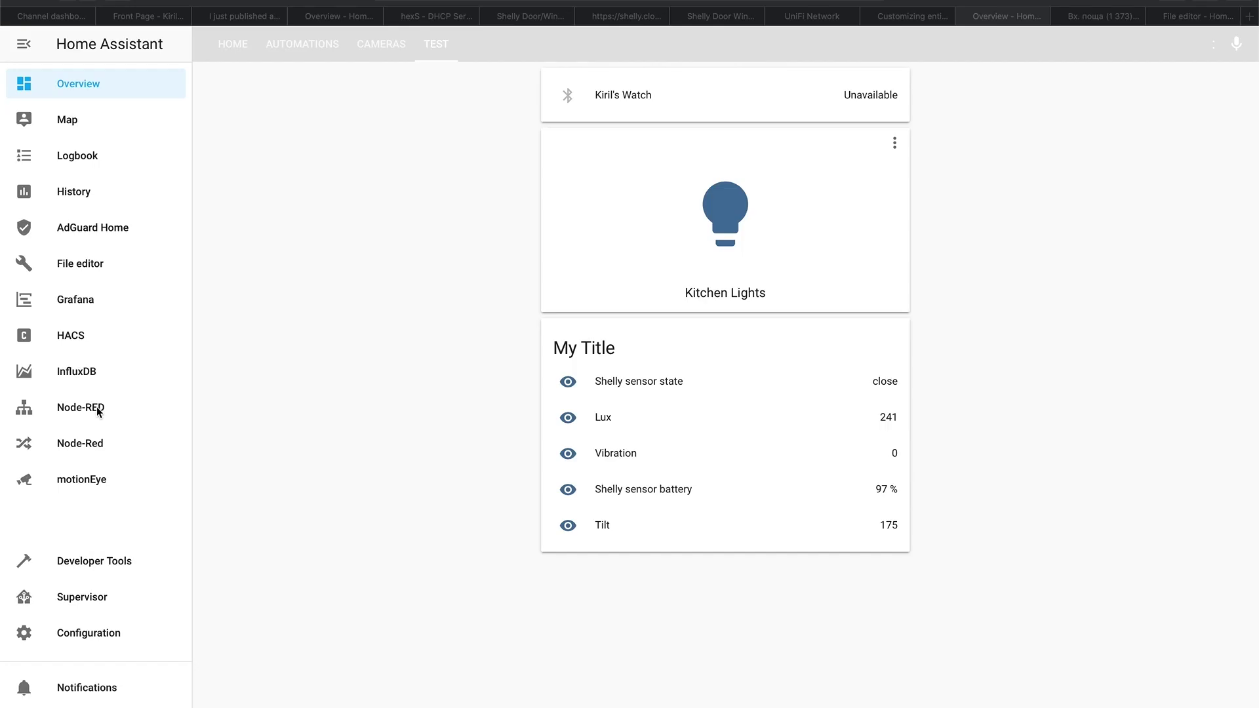
# Open Node-RED from the Home Assistant sidebar to view Flow 1's Shelly-to-Telegram nodes.
pyautogui.click(88, 414)
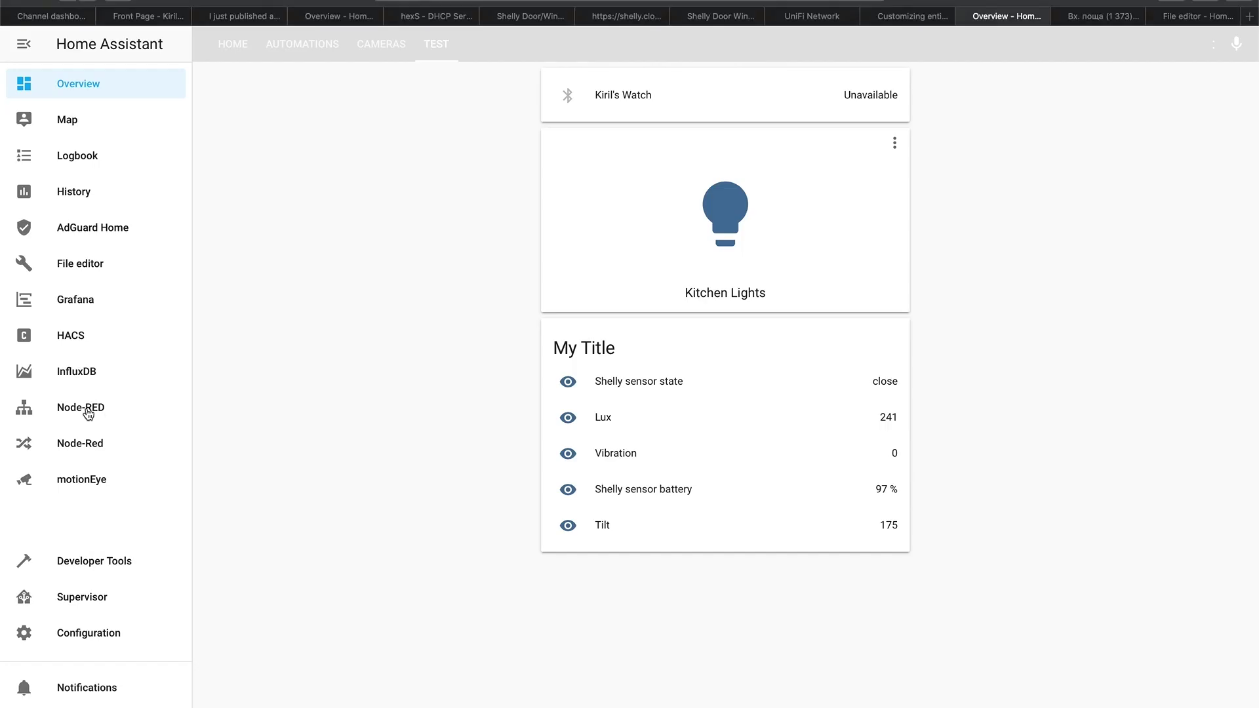
pyautogui.click(87, 412)
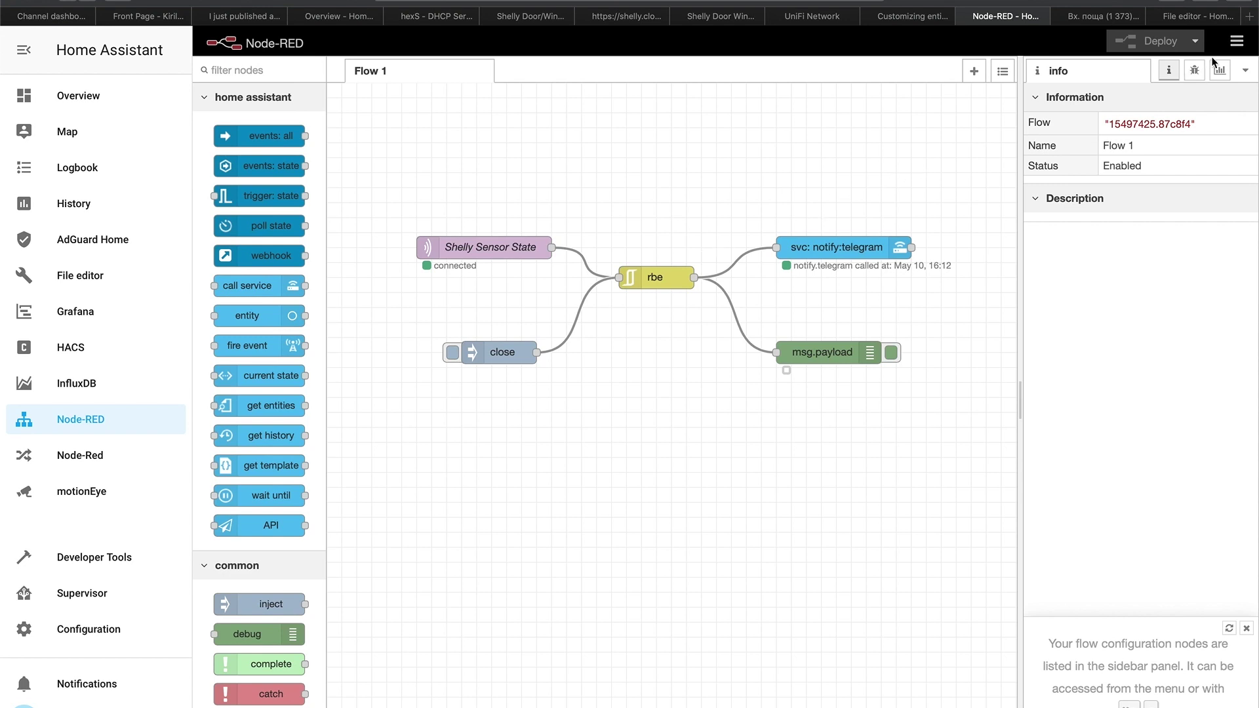
pyautogui.click(1235, 43)
pyautogui.click(1166, 103)
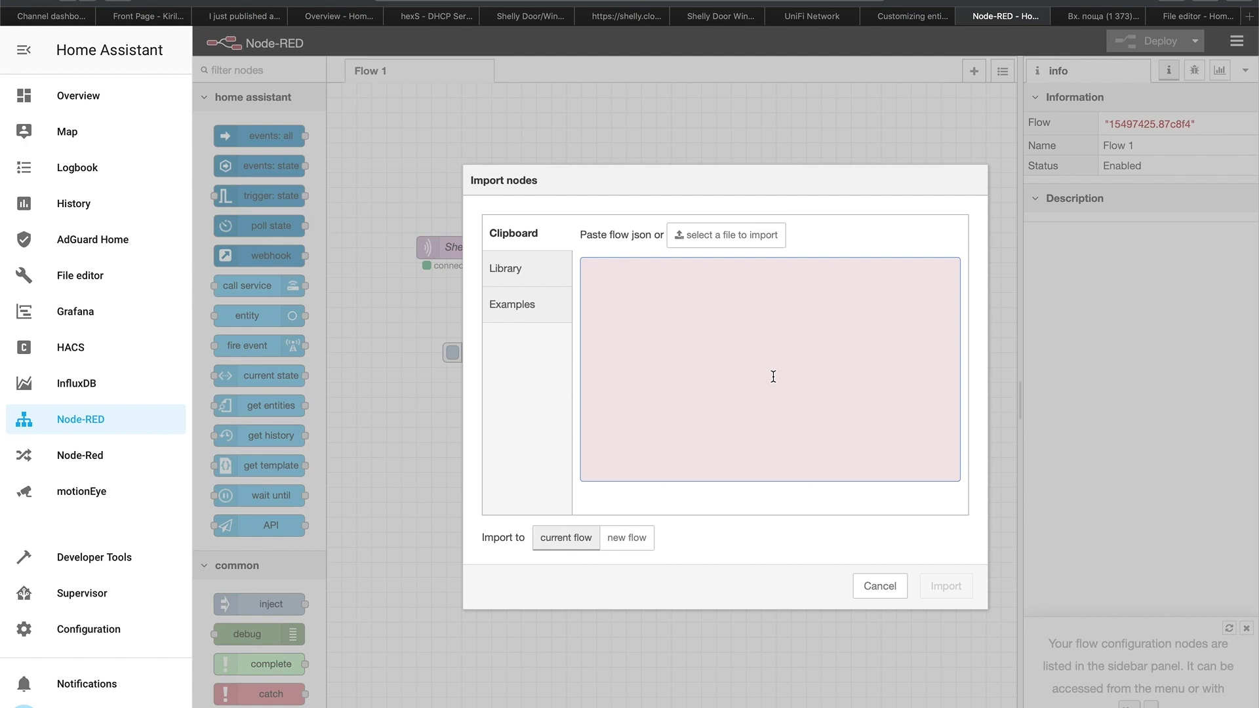
pyautogui.write('[{"id":"4f8f41bf.7ec4b","type":"api-call-service","z":"15497425.87c8f4","name":"","server":"9fd334f6.700fa8","version":1,"debugenabled":true,"service_domain":"notify","service":"telegram","entityId":"","data":"{\\"message\\":\\"test\\"}","dataType":"json","mergecontext":"","output_location":"","output_location_type":"none","mustacheAltTags":false,"x":690,"y":240,"wires":[[]]},{"id":"9fd334f6.700fa8","type":"server","z":"","name":"Home Assistant","addon":true}]')
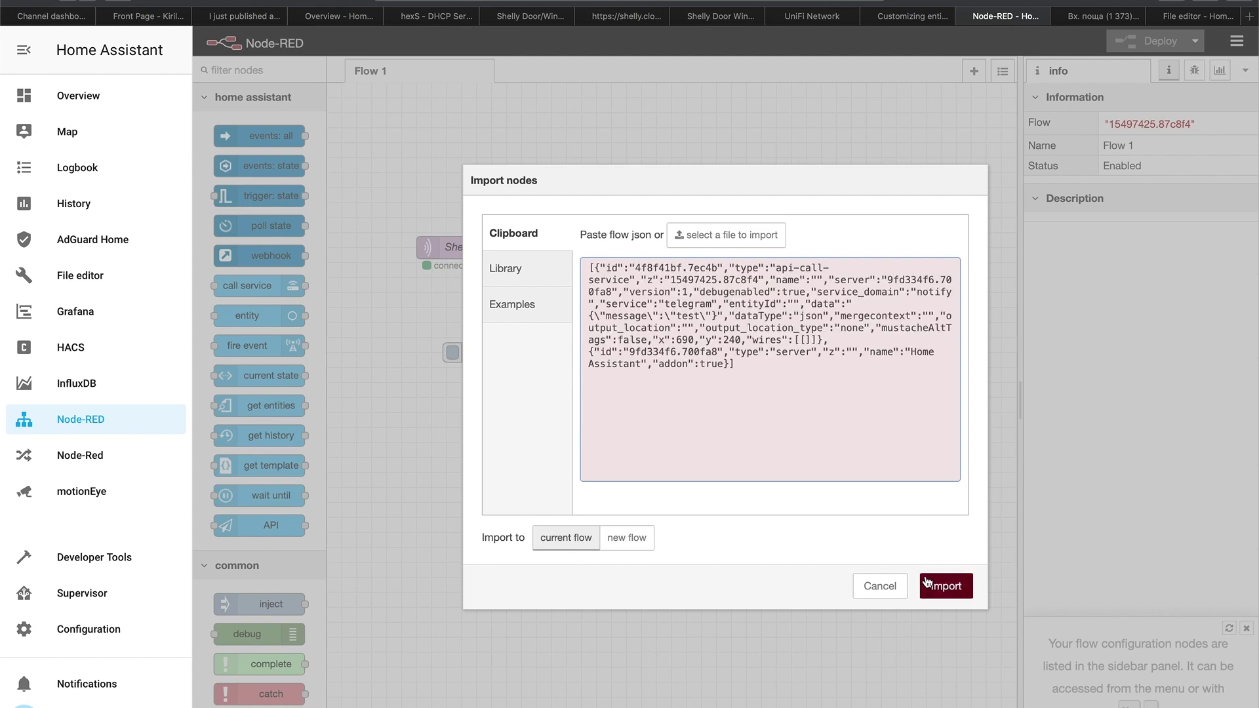
pyautogui.moveTo(770, 375); pyautogui.dragTo(590, 265)
pyautogui.click(568, 259)
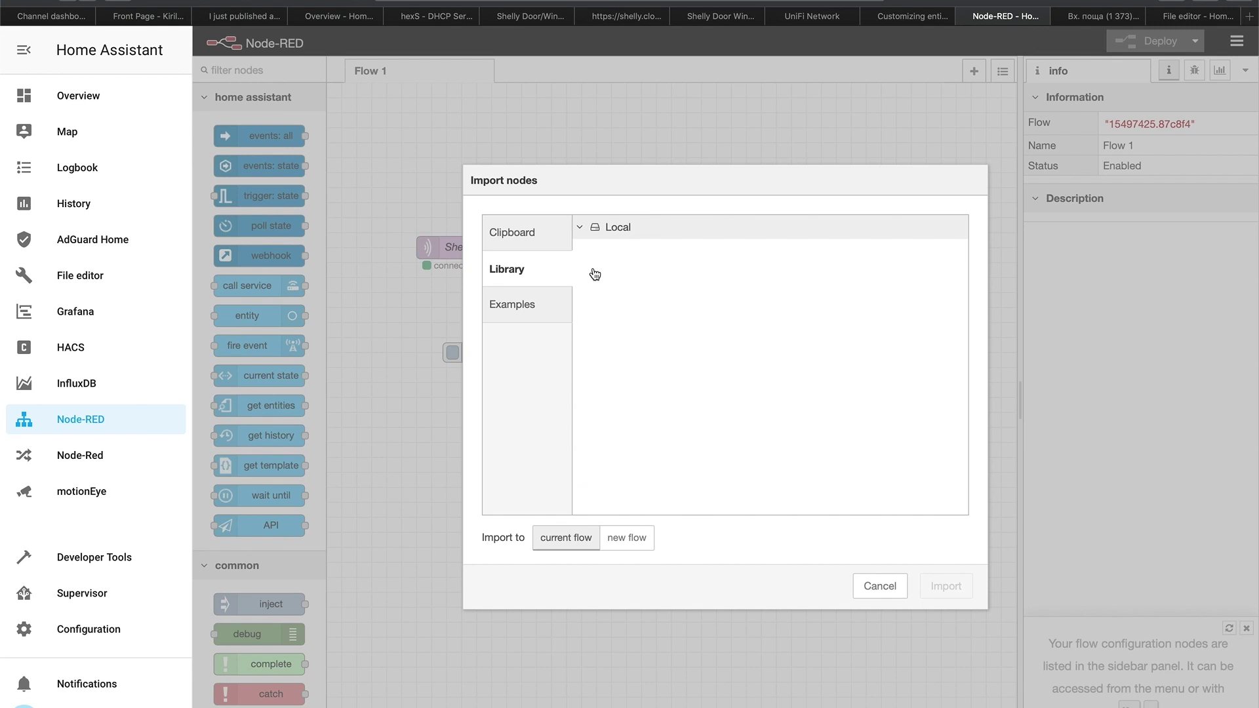
pyautogui.click(873, 589)
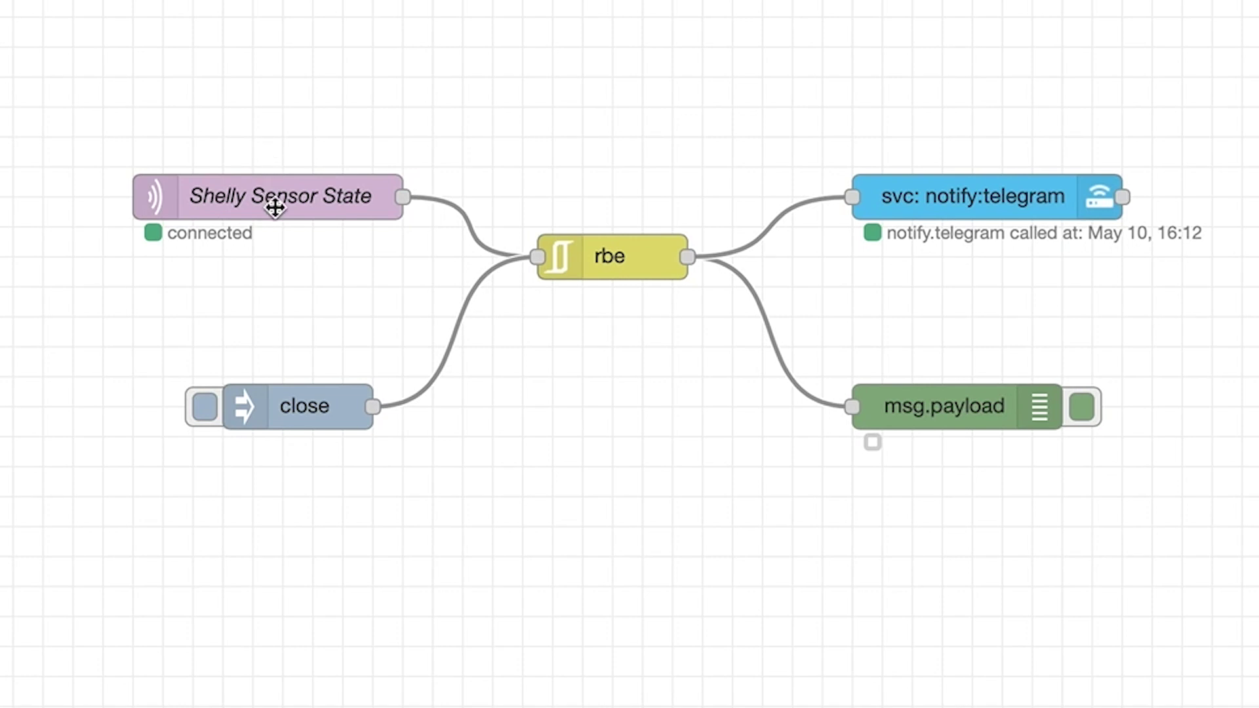
# Inspect the Shelly Sensor State node's MQTT broker connection and security settings, leaving them unchanged.
pyautogui.doubleClick(247, 201)
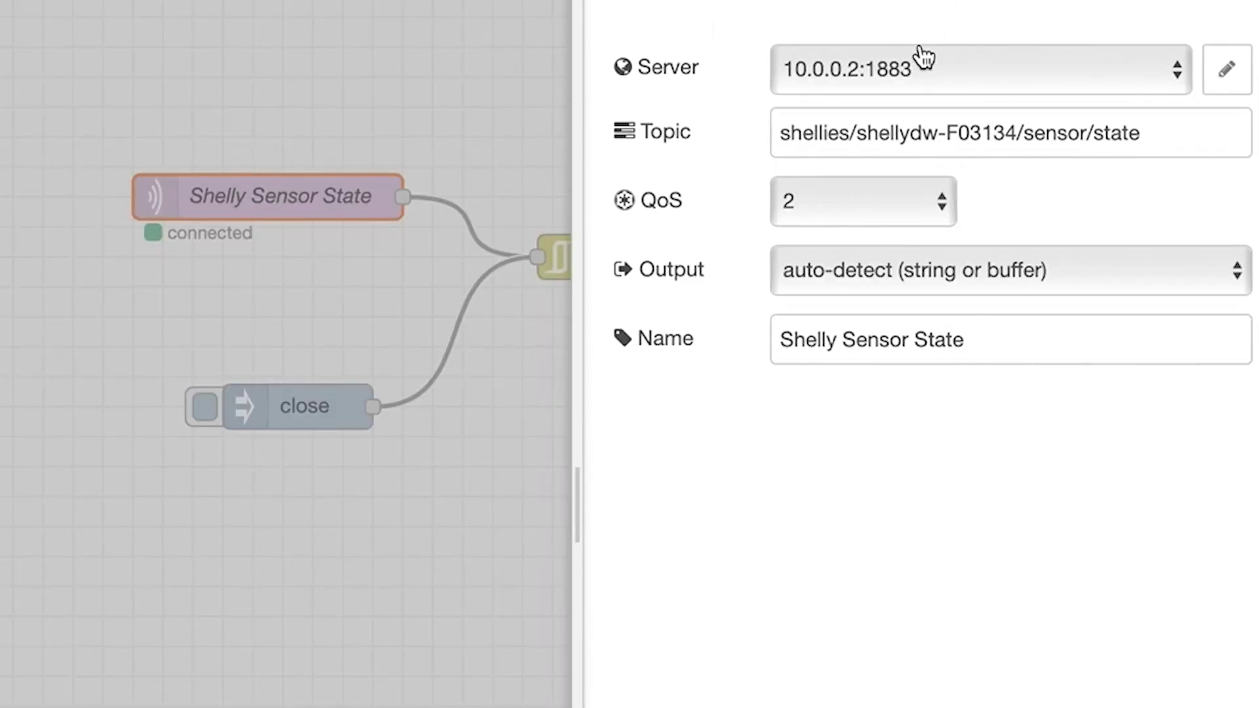
pyautogui.click(1233, 73)
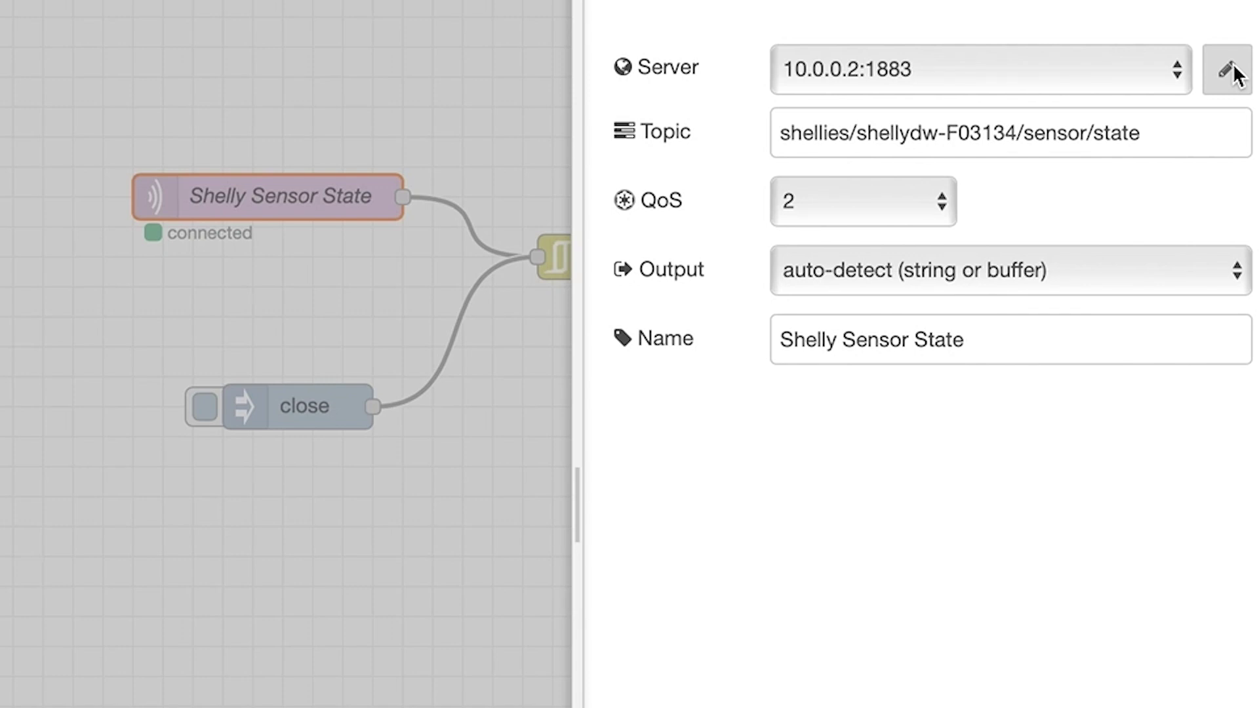
pyautogui.click(1233, 74)
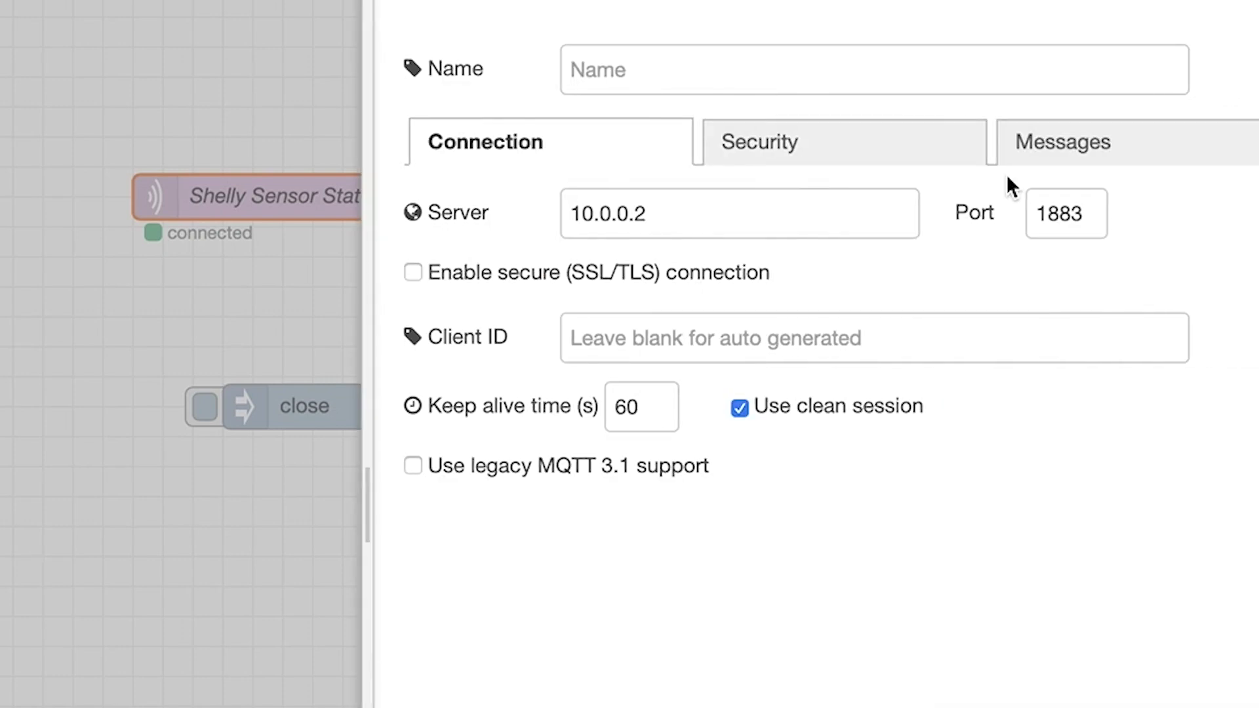
pyautogui.doubleClick(644, 219)
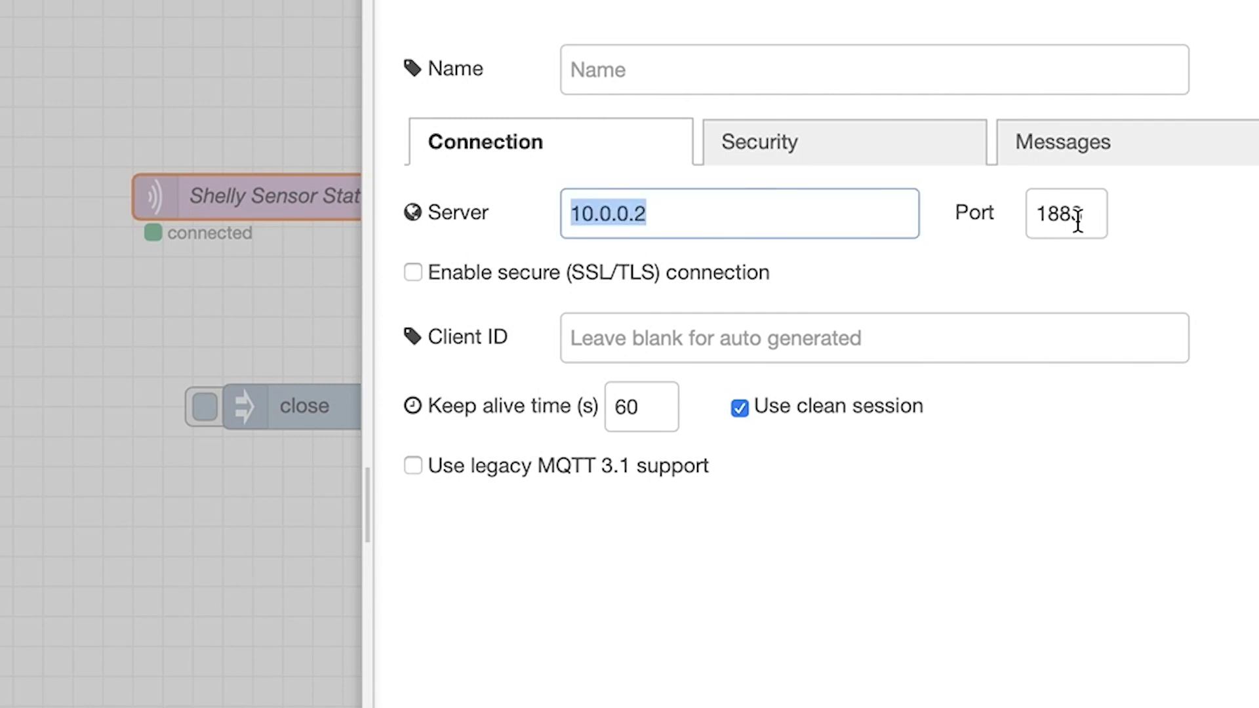
pyautogui.click(789, 160)
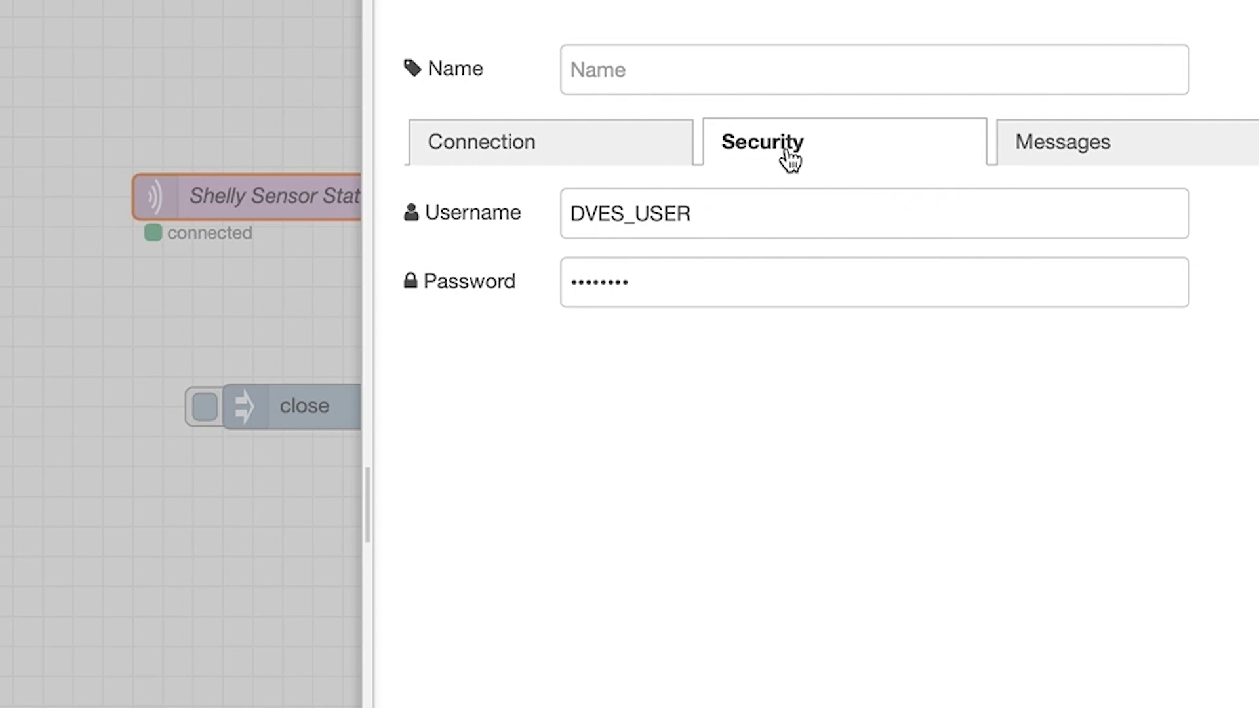
pyautogui.click(594, 156)
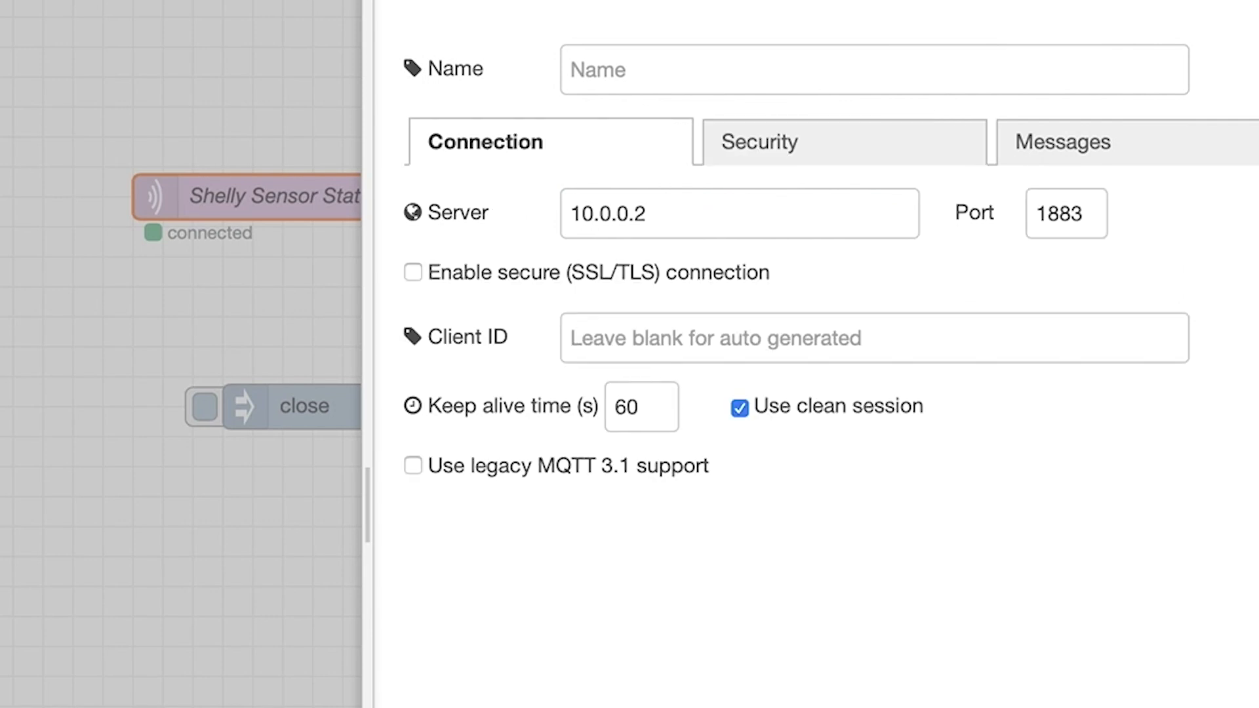
pyautogui.hotkey('ctrl', 'Return')
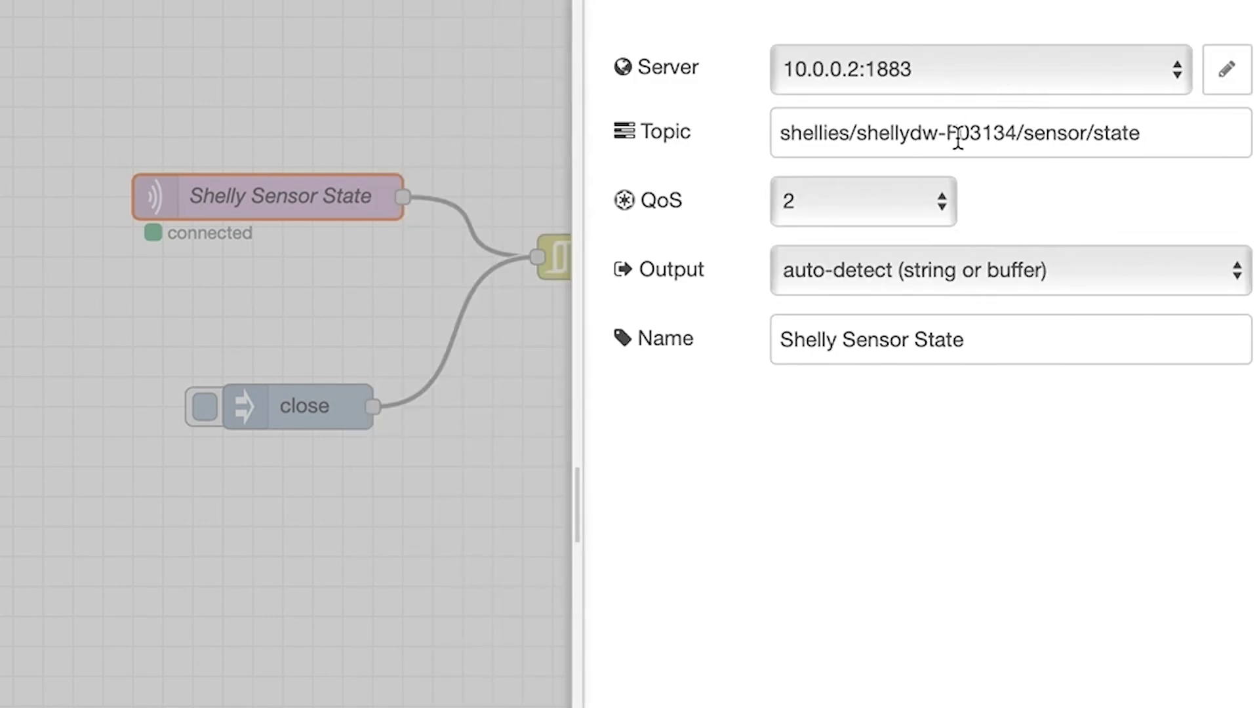
# Verify the node's subscription topic matches MQTT Explorer's sensor state path, then close the node.
pyautogui.doubleClick(958, 139)
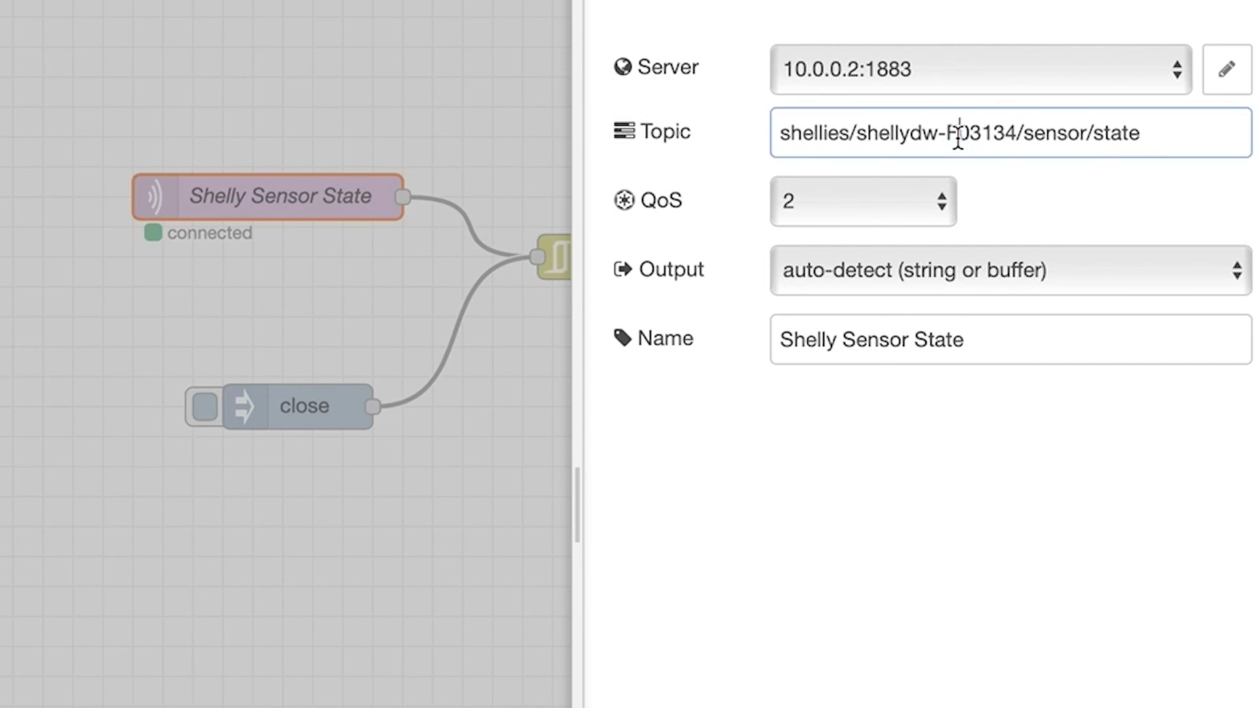
pyautogui.tripleClick(958, 139)
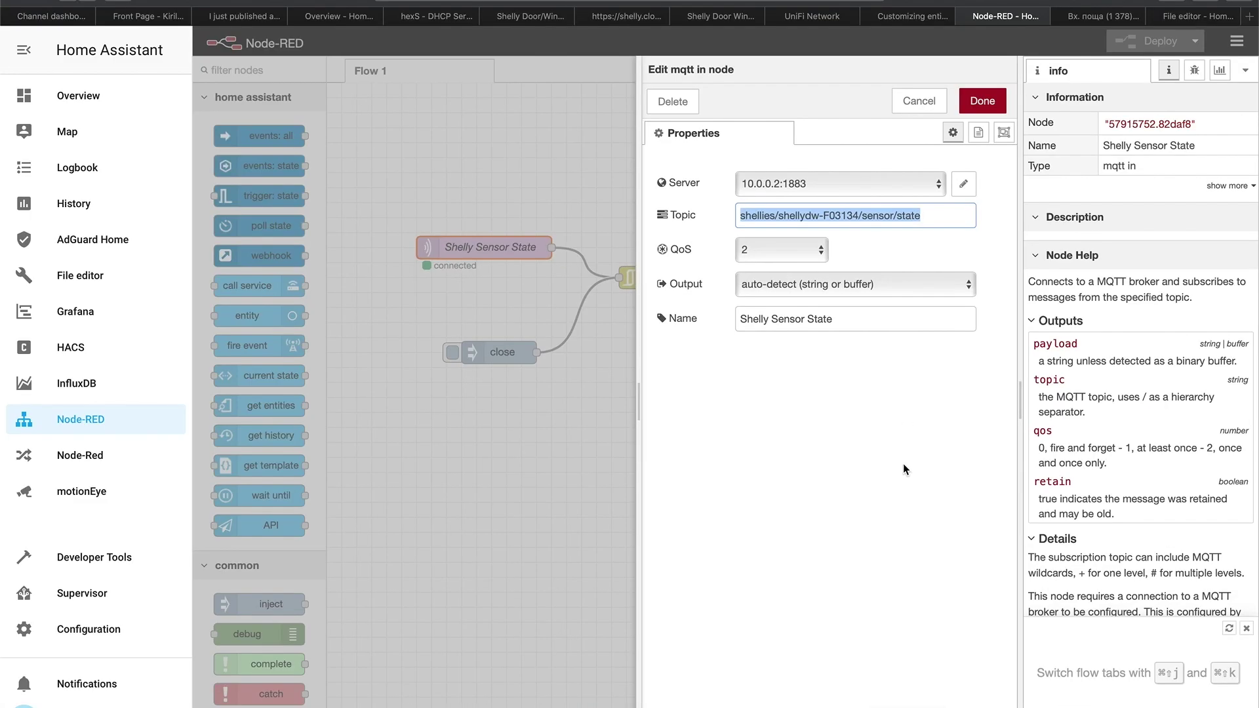
pyautogui.click(1118, 679)
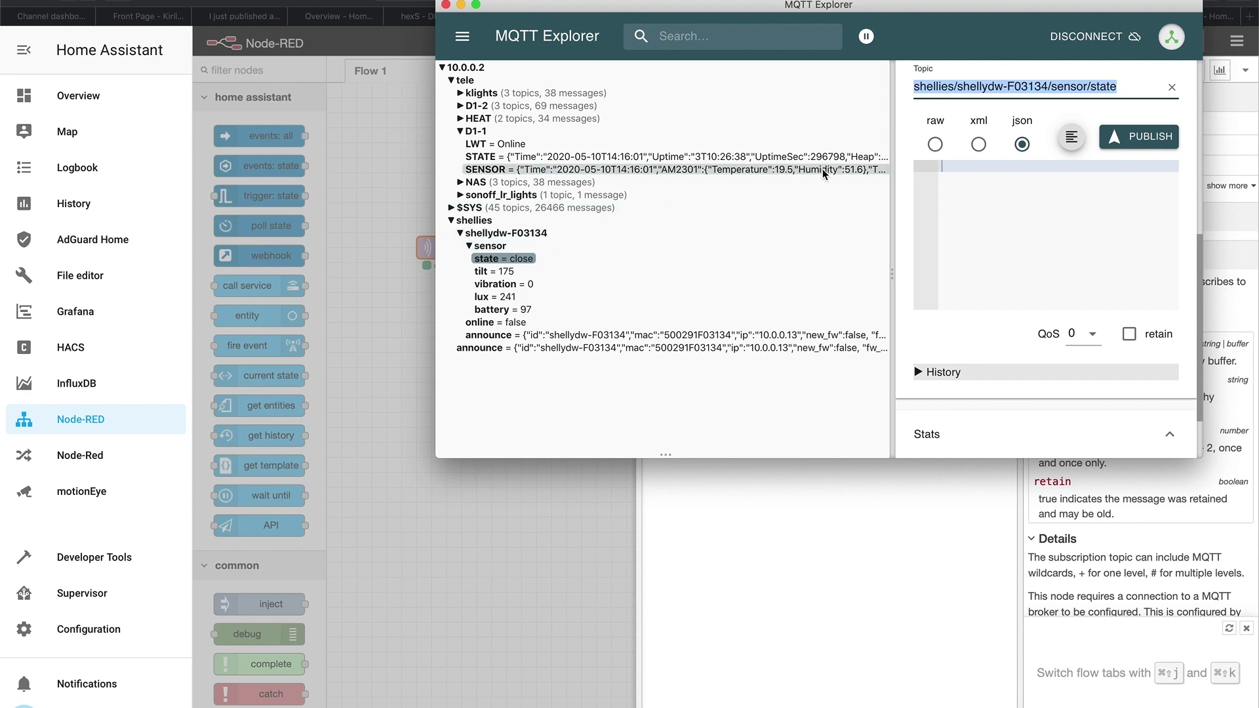
pyautogui.click(959, 86)
pyautogui.tripleClick(960, 86)
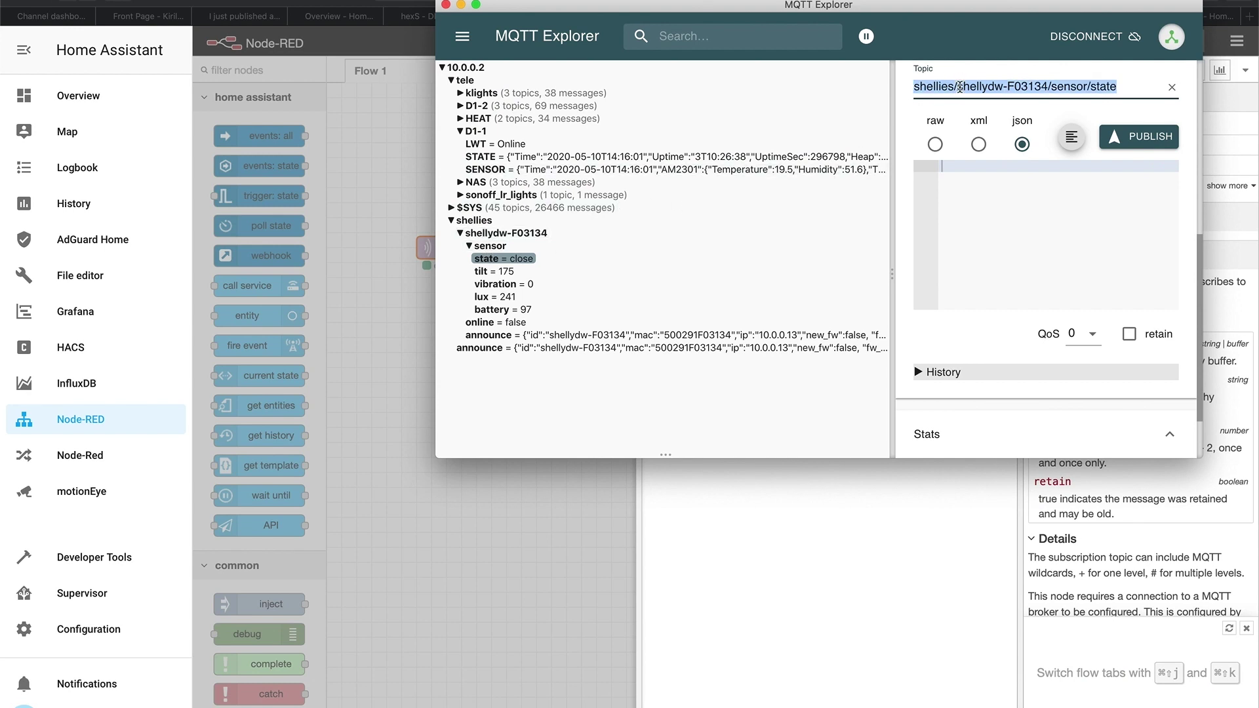
pyautogui.click(796, 543)
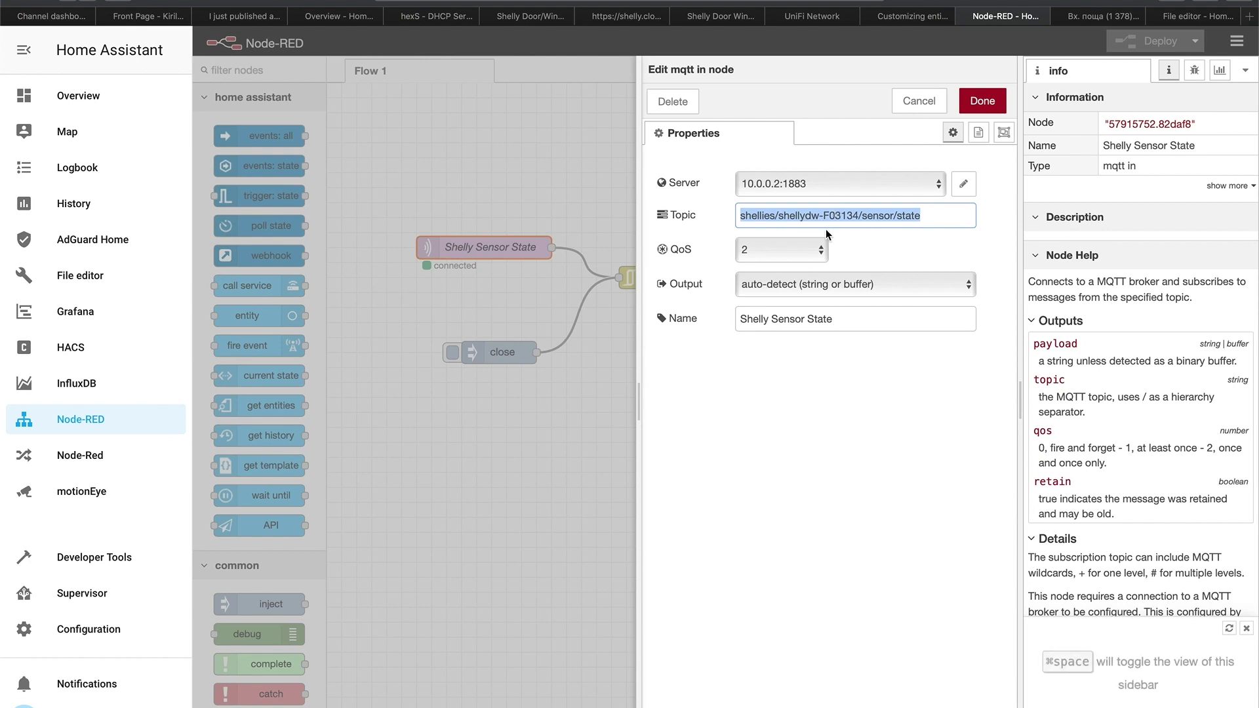
pyautogui.tripleClick(797, 324)
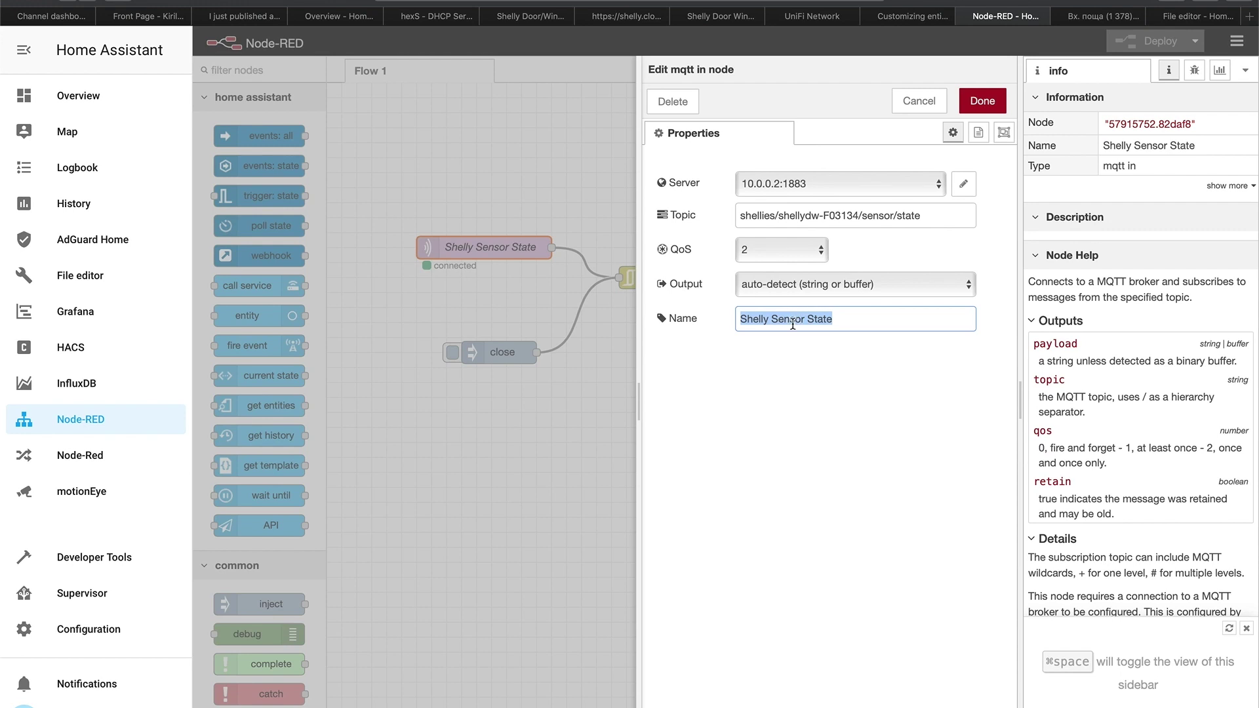
pyautogui.click(980, 103)
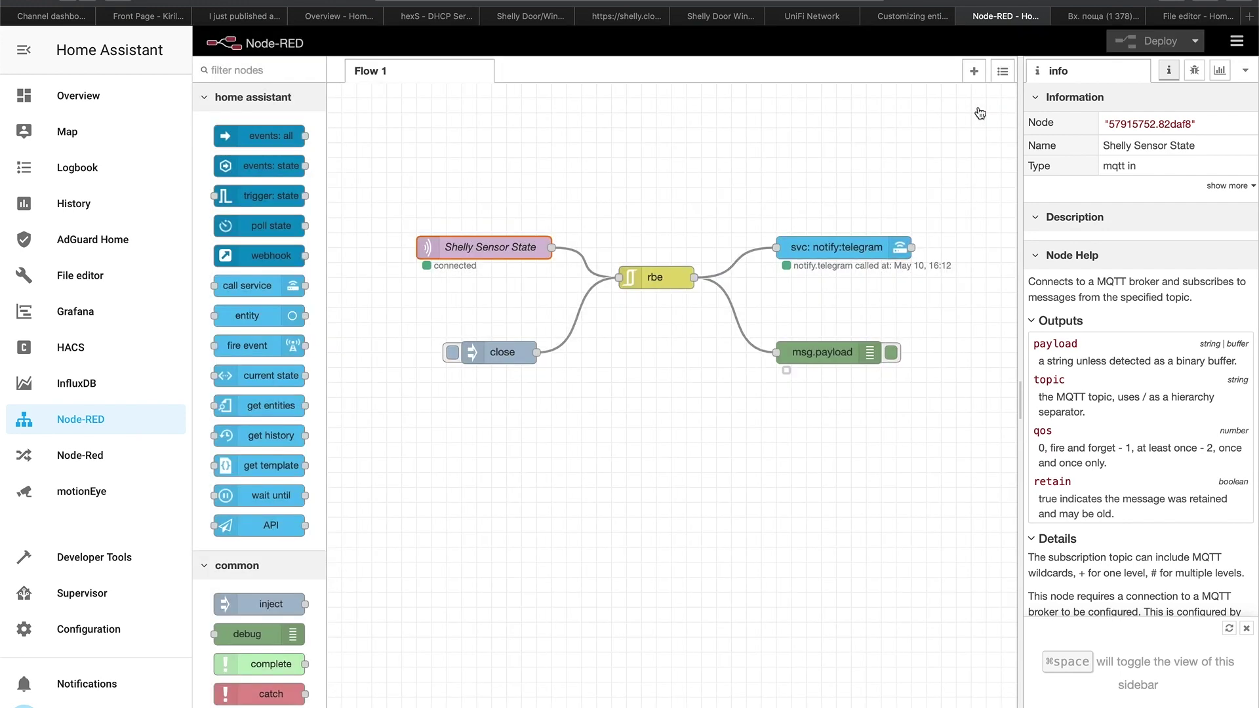
# Review the rbe node's settings and close them unchanged.
pyautogui.doubleClick(657, 278)
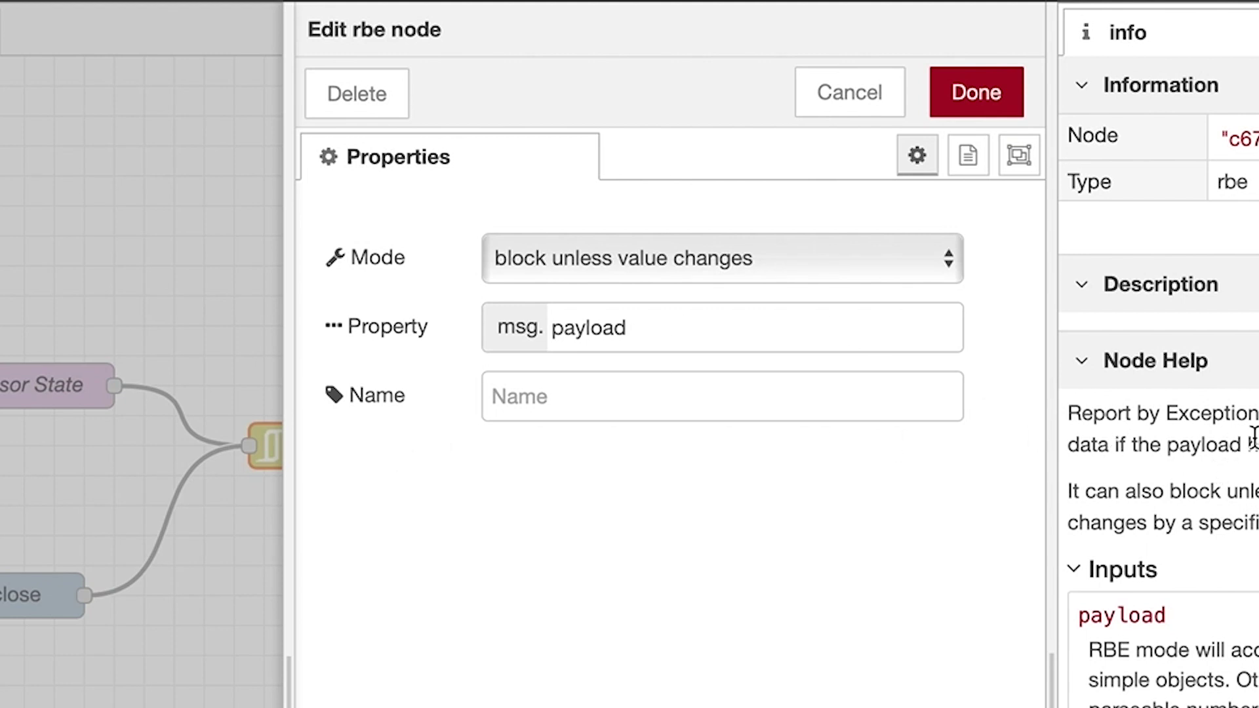
pyautogui.click(849, 92)
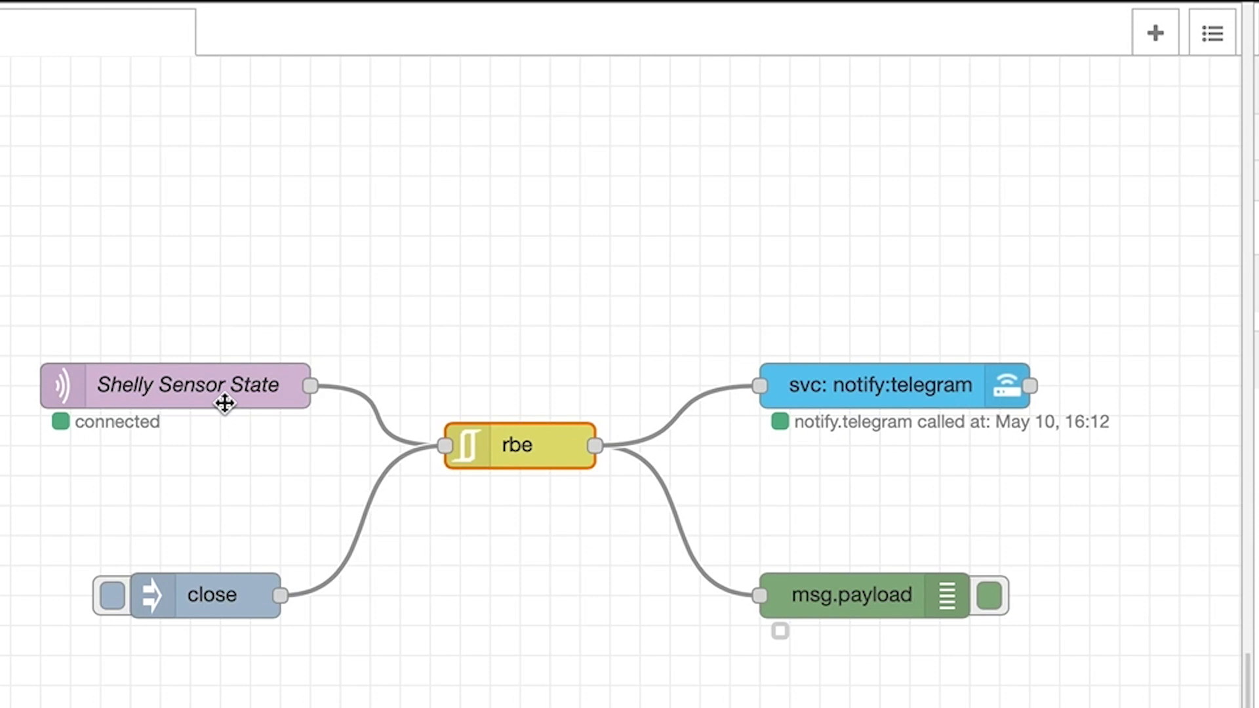
pyautogui.click(666, 450)
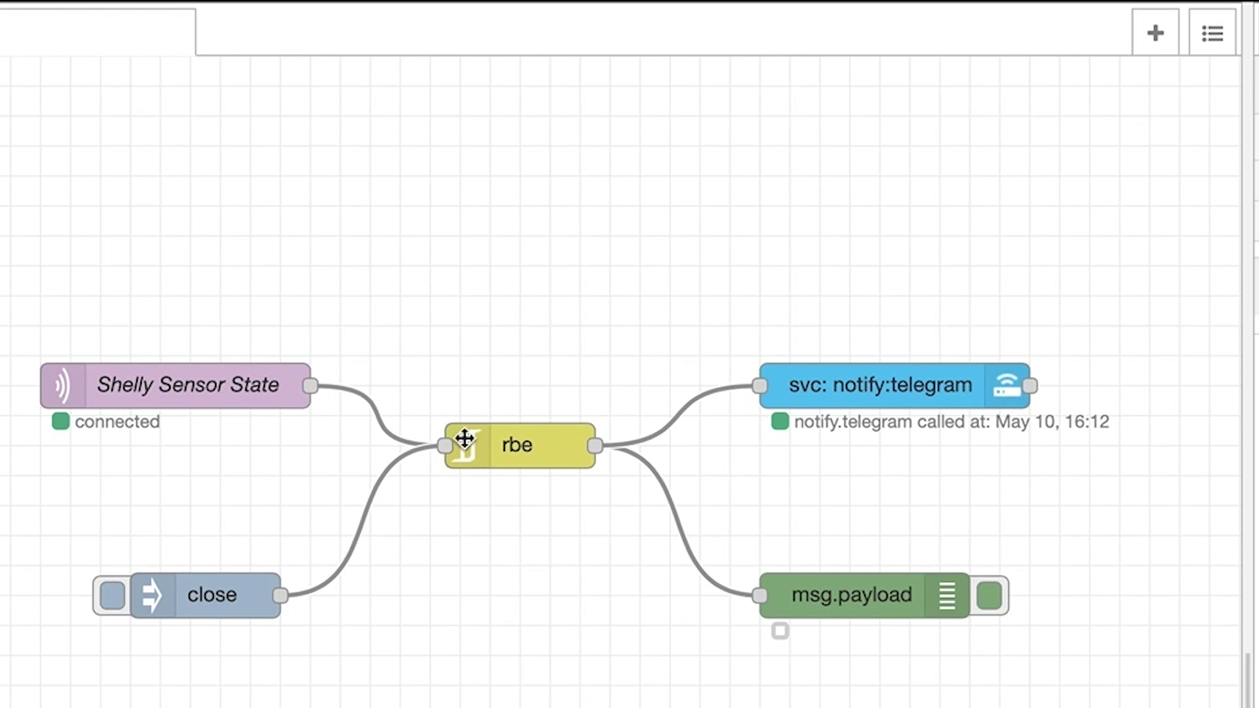
# Inject the close test message, then open the notify:telegram call-service node's settings.
pyautogui.doubleClick(194, 600)
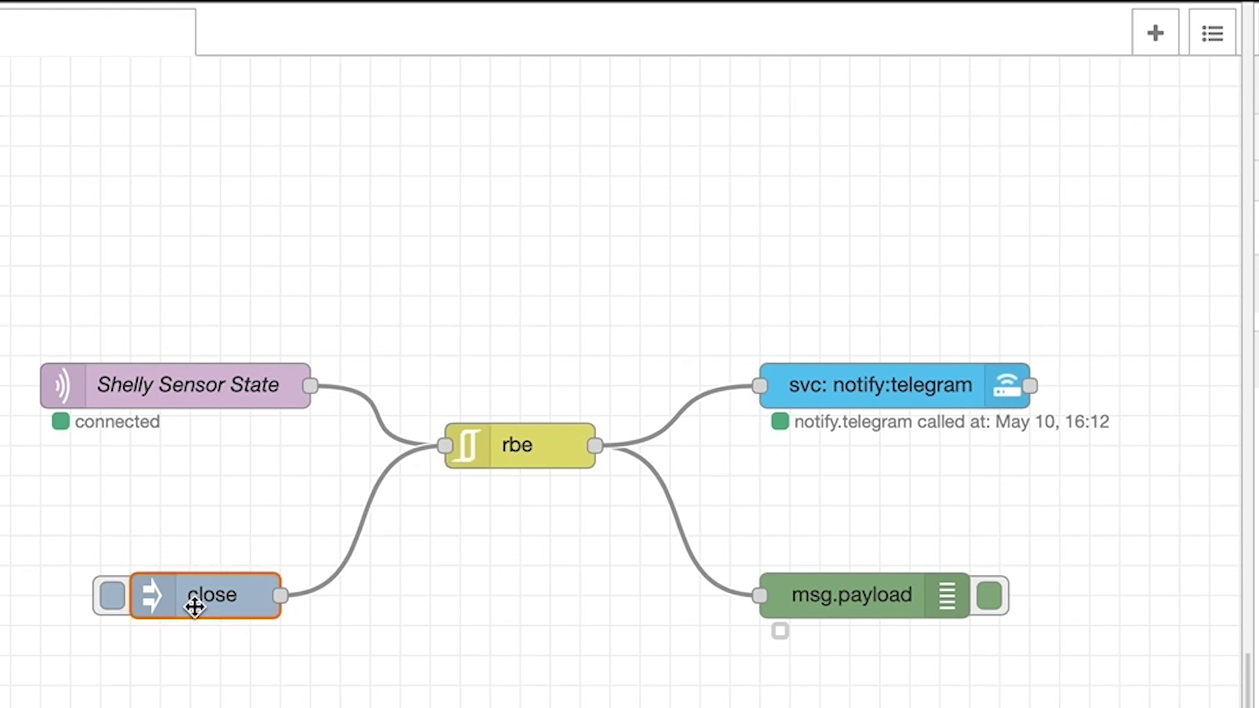
pyautogui.click(1044, 98)
pyautogui.click(112, 613)
pyautogui.click(846, 599)
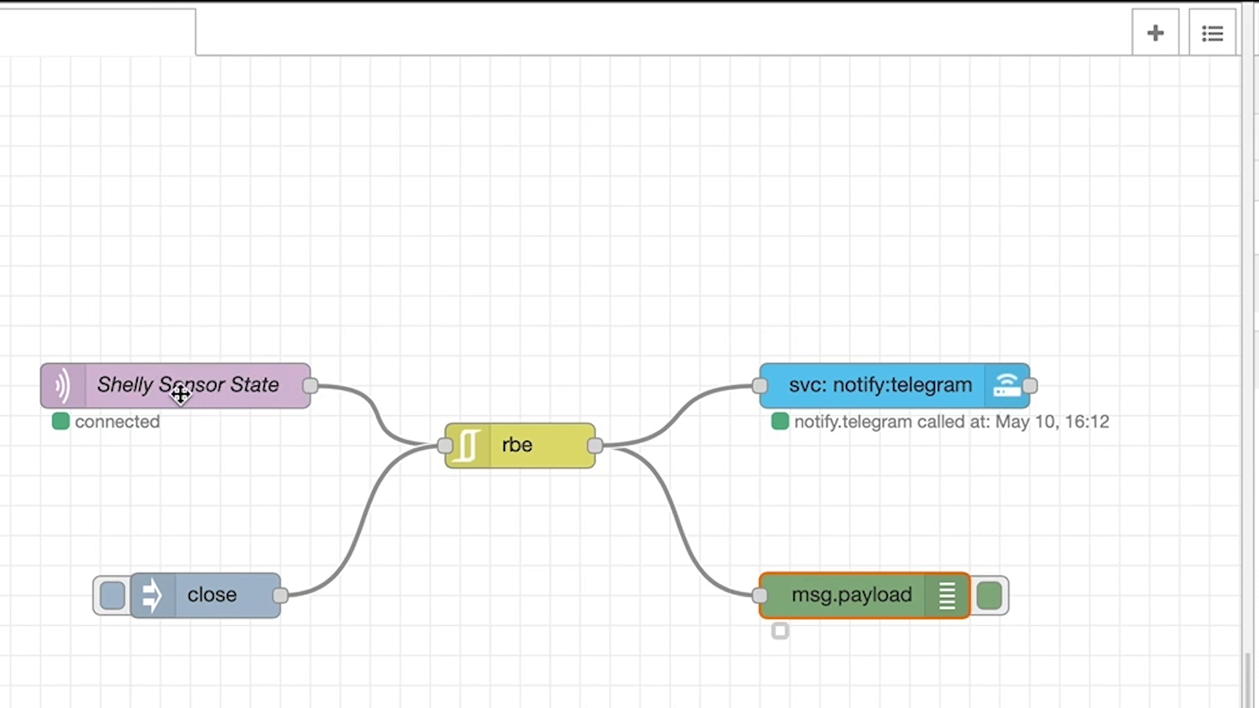
pyautogui.doubleClick(920, 388)
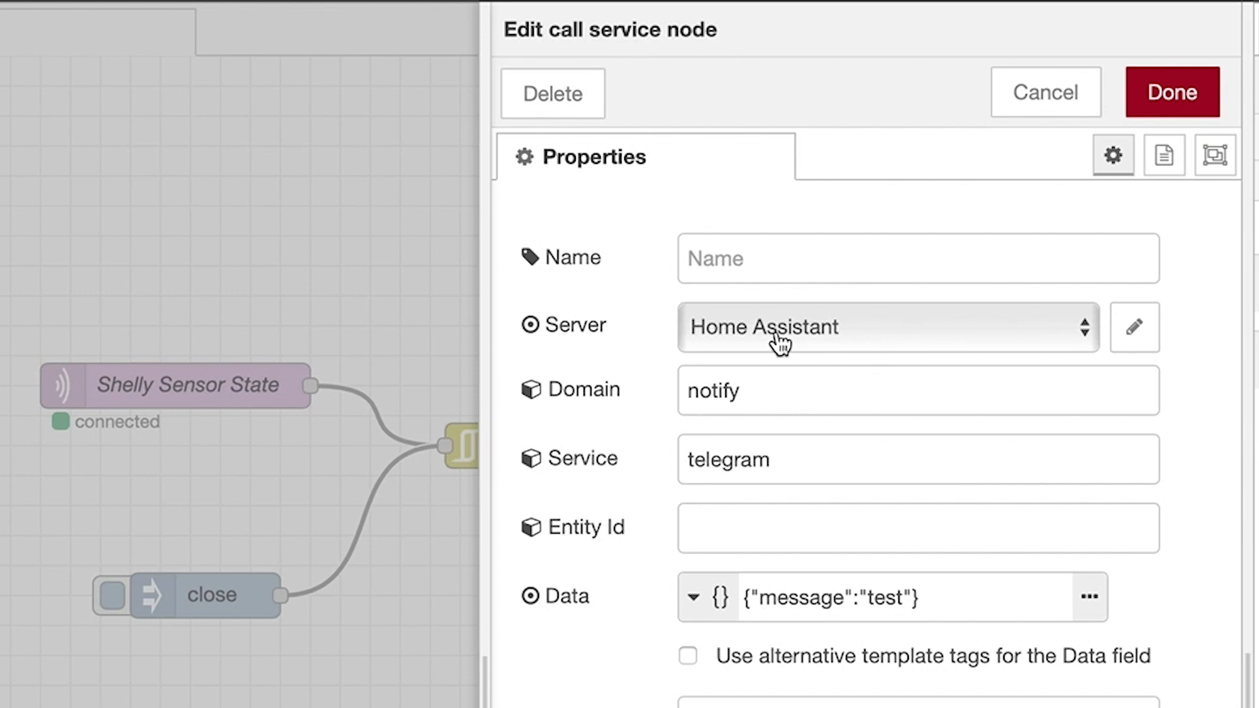
# Check the Home Assistant server setting and re-enter notify as the service domain.
pyautogui.click(1135, 330)
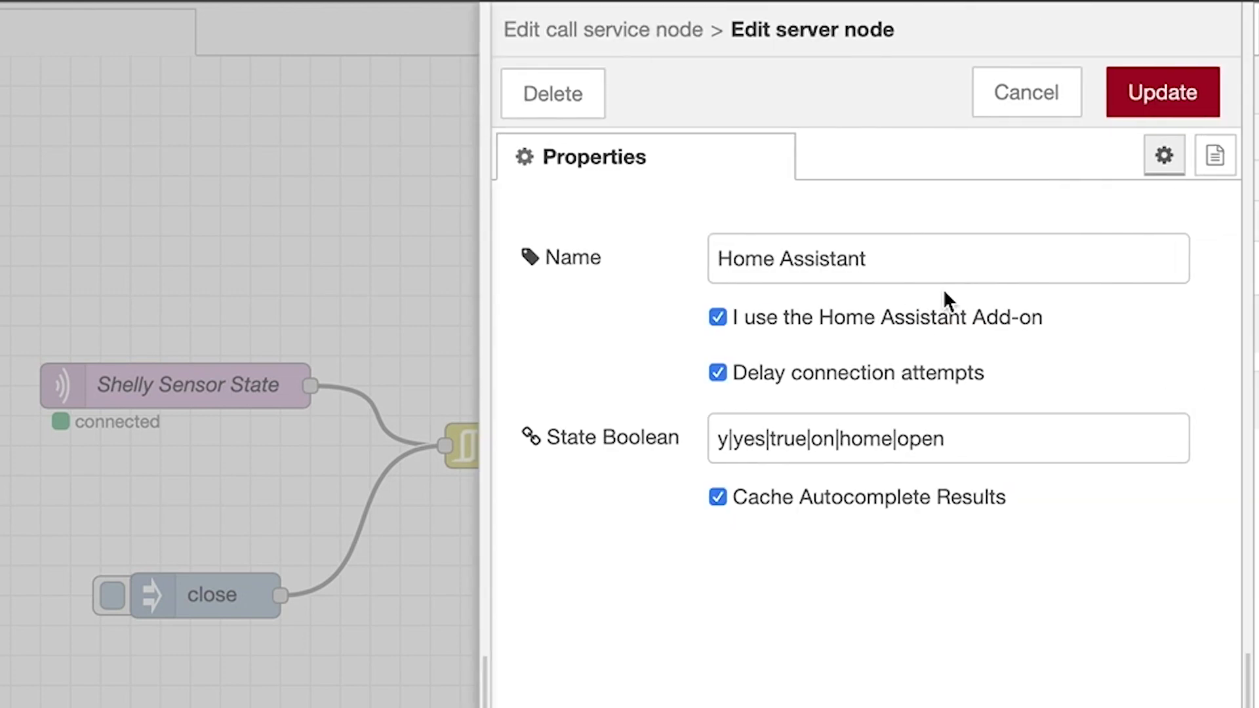
pyautogui.click(1025, 111)
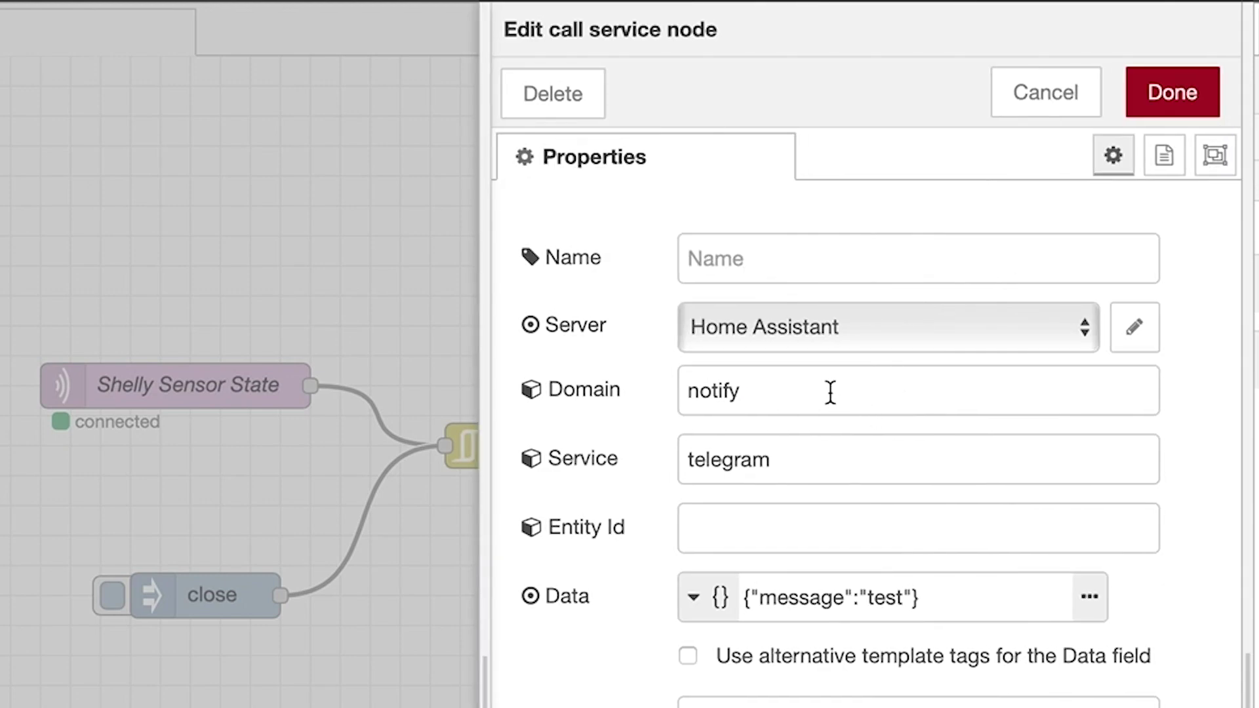
pyautogui.doubleClick(772, 396)
pyautogui.write('not')
pyautogui.press('BackSpace')
pyautogui.press('BackSpace')
pyautogui.press('BackSpace')
pyautogui.write('not')
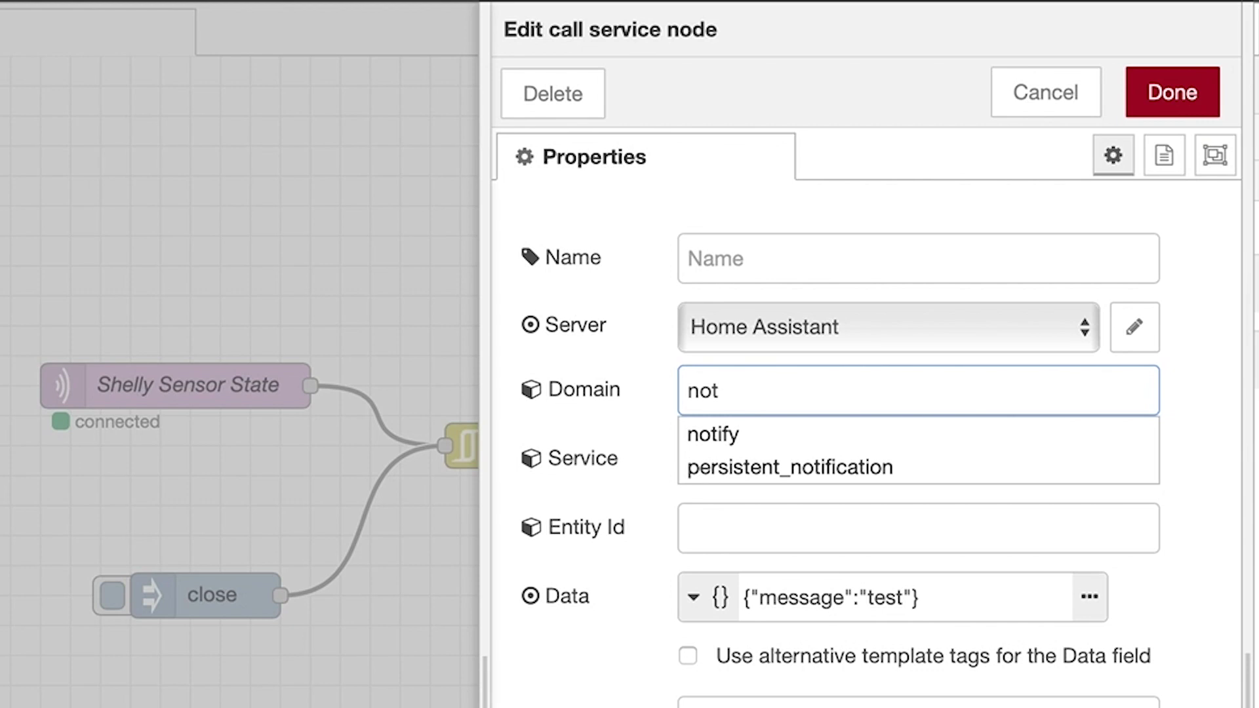
pyautogui.click(777, 435)
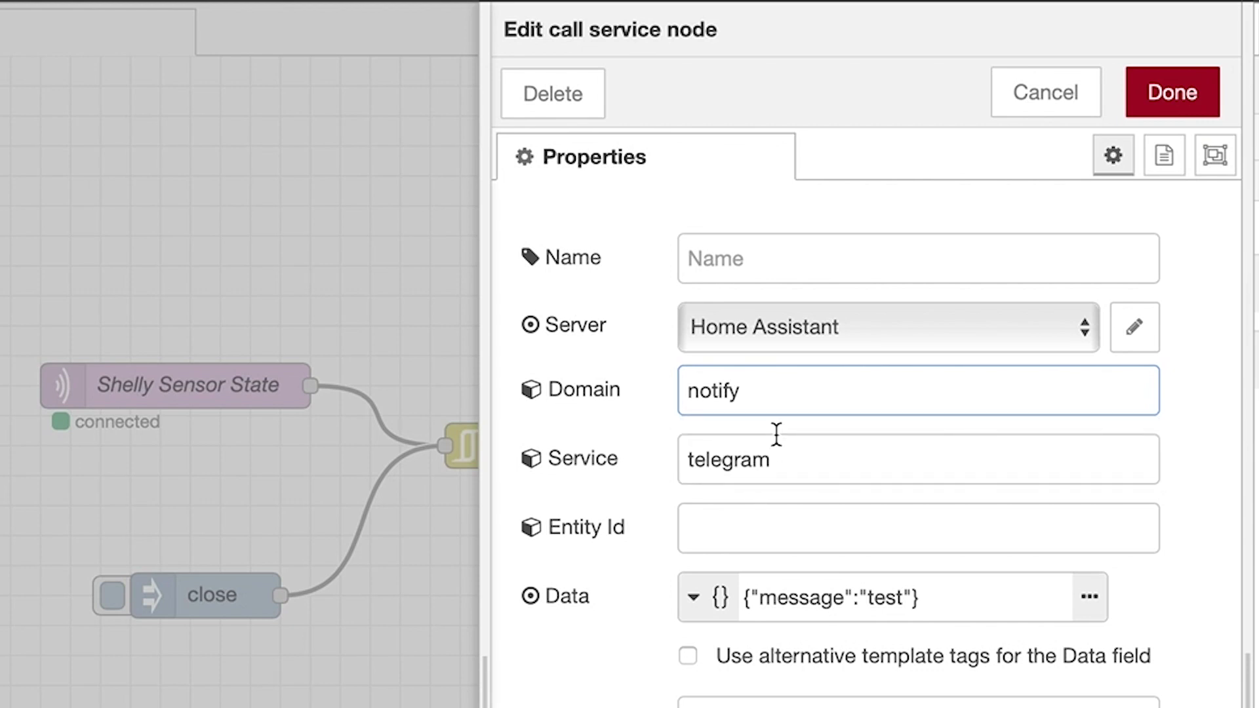
# Review the telegram service and message data unchanged, then reposition MQTT Explorer over Node-RED.
pyautogui.doubleClick(793, 469)
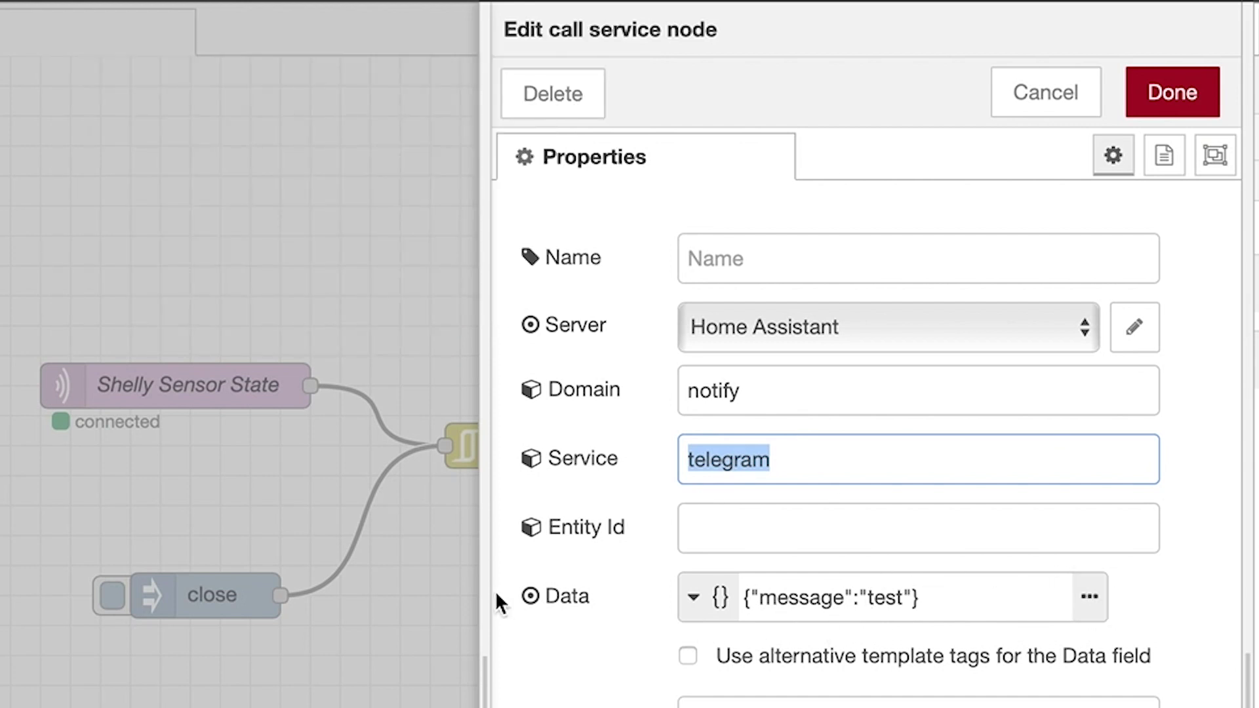
pyautogui.click(1095, 612)
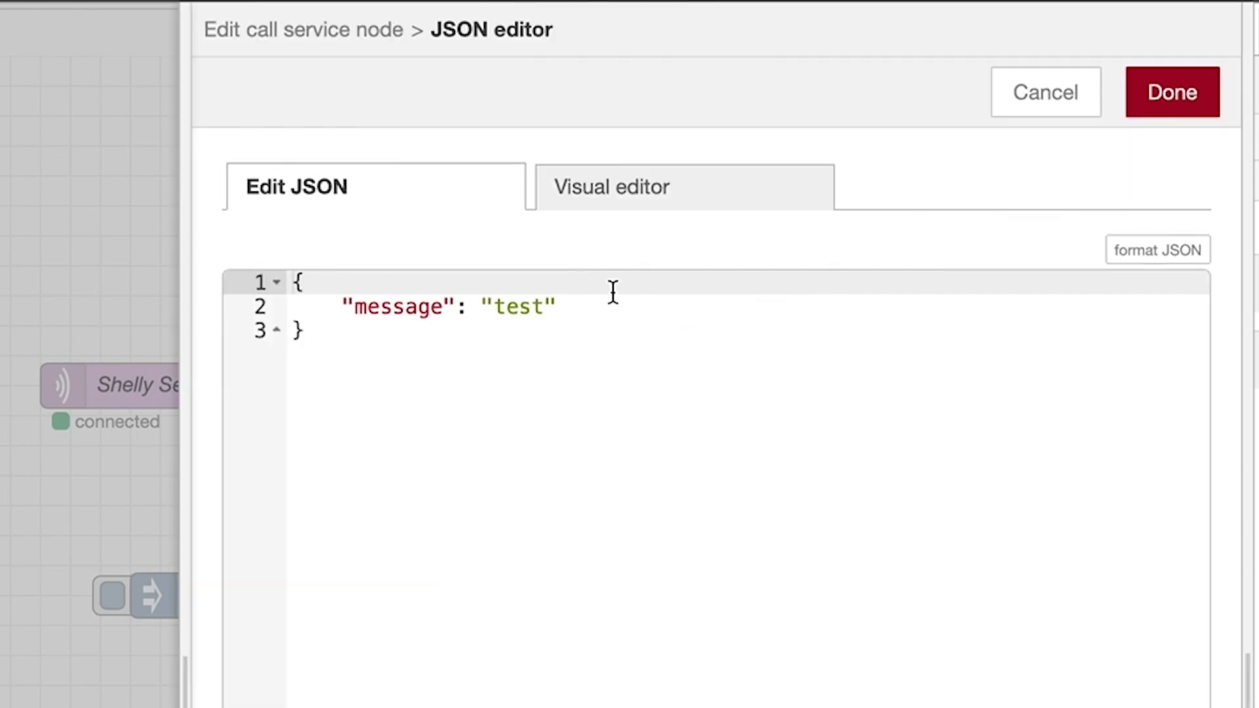
pyautogui.click(1044, 112)
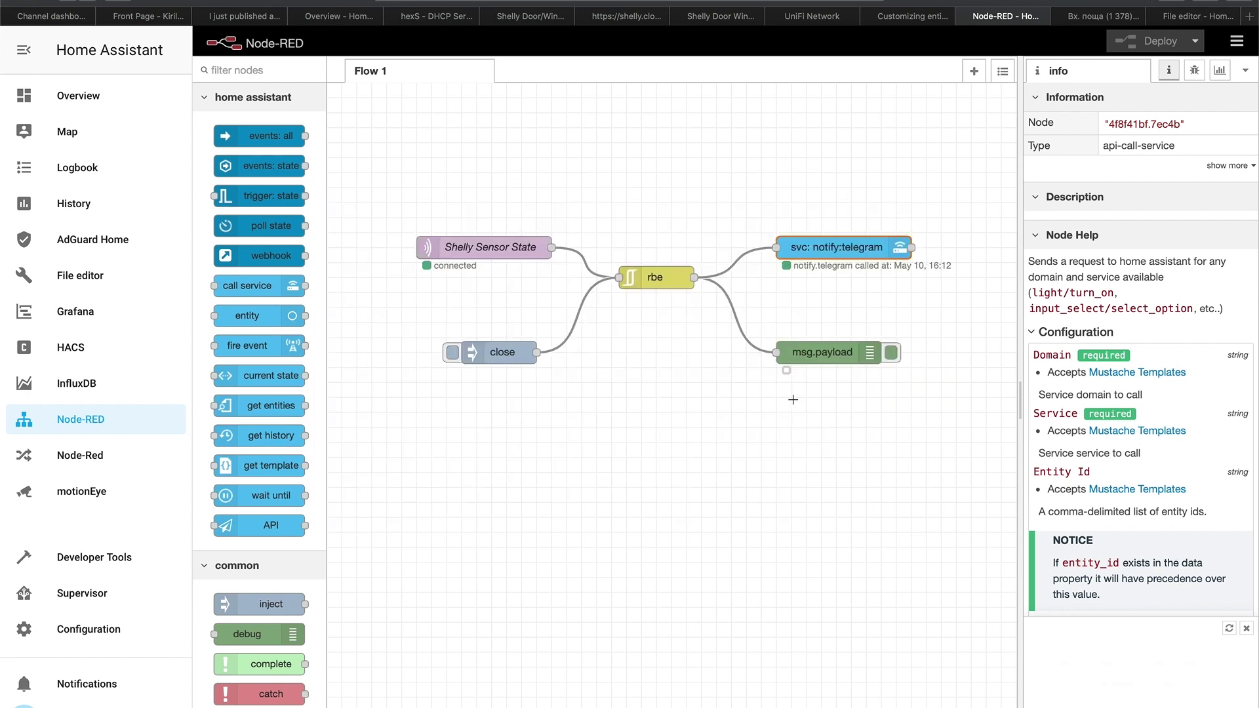
pyautogui.click(1103, 682)
pyautogui.moveTo(886, 11); pyautogui.dragTo(897, 407)
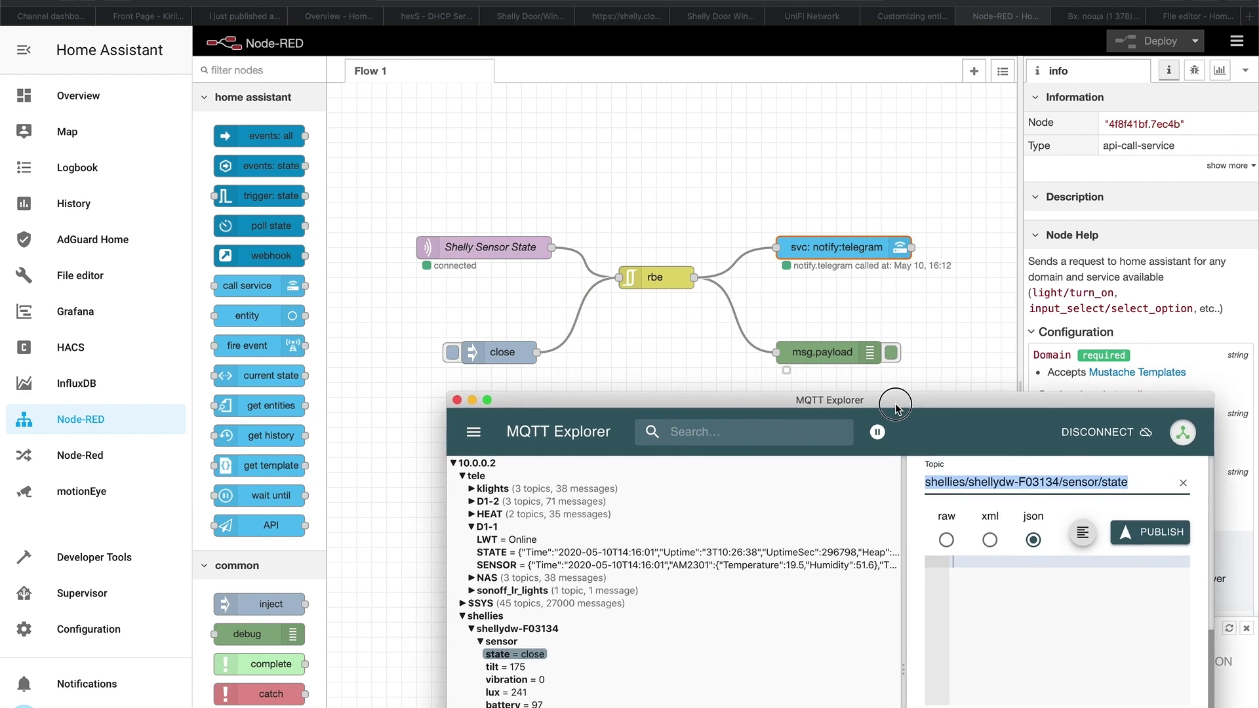